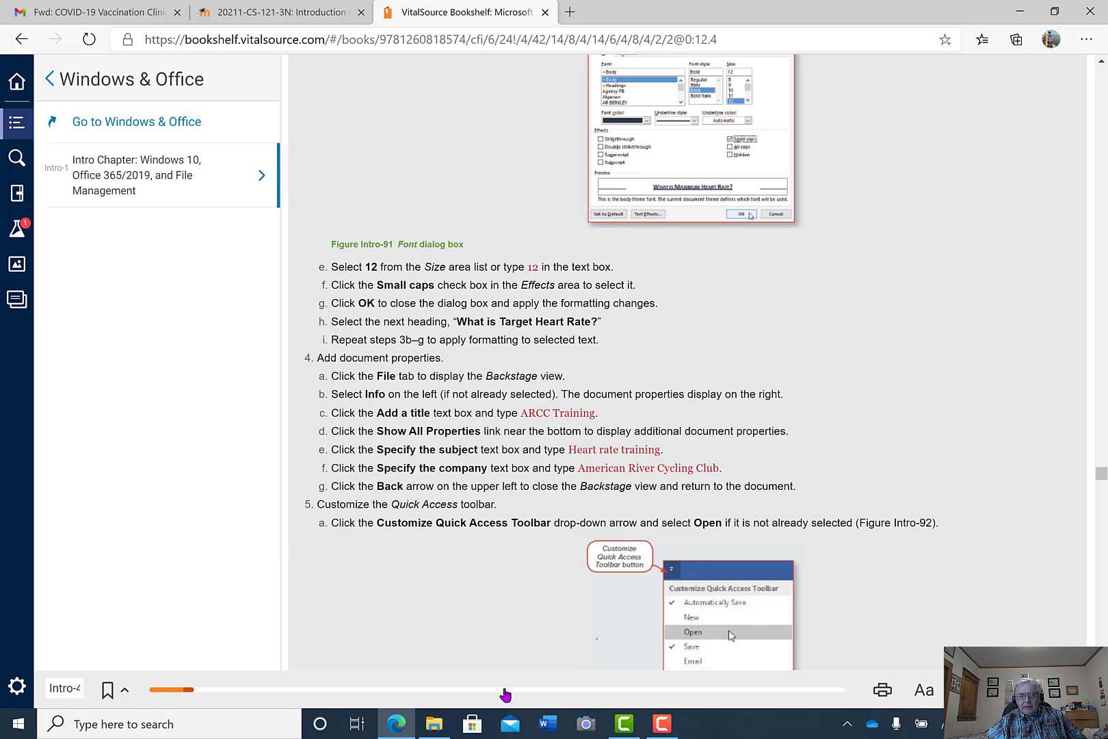
# - Download ARCCTraining-Intro.docx from the Moodle Introduction Pause & Practice assignment, open it in Word and enable editing
pyautogui.click(395, 723)
pyautogui.click(395, 724)
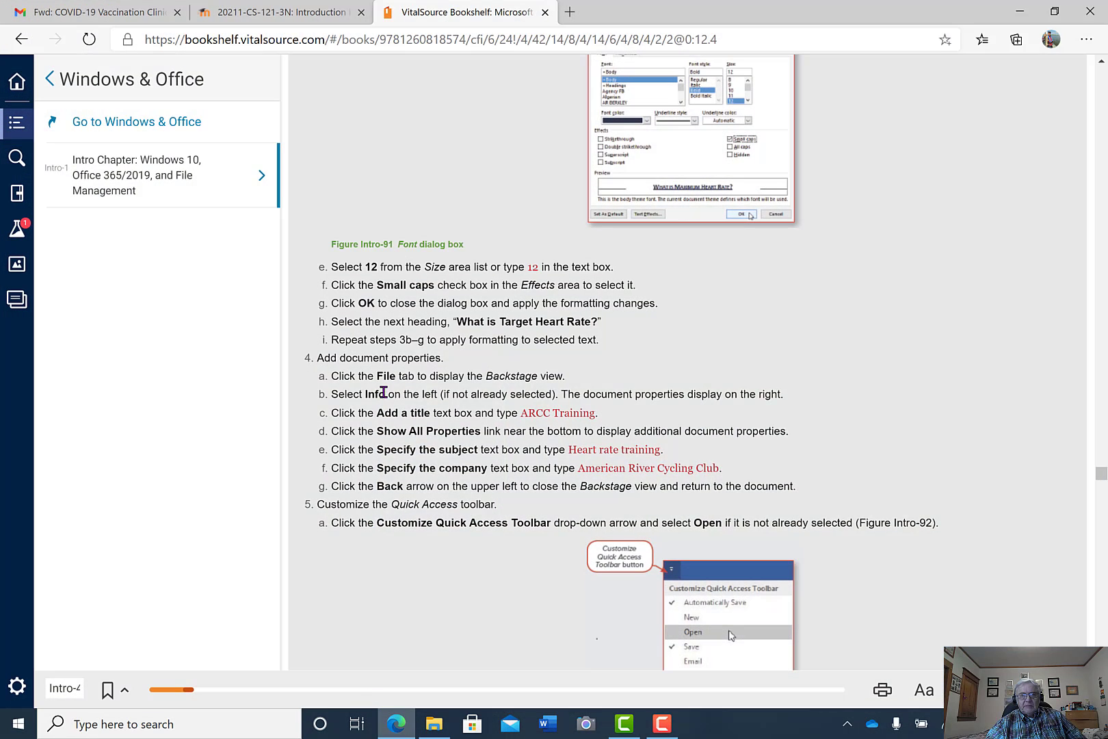
pyautogui.click(262, 21)
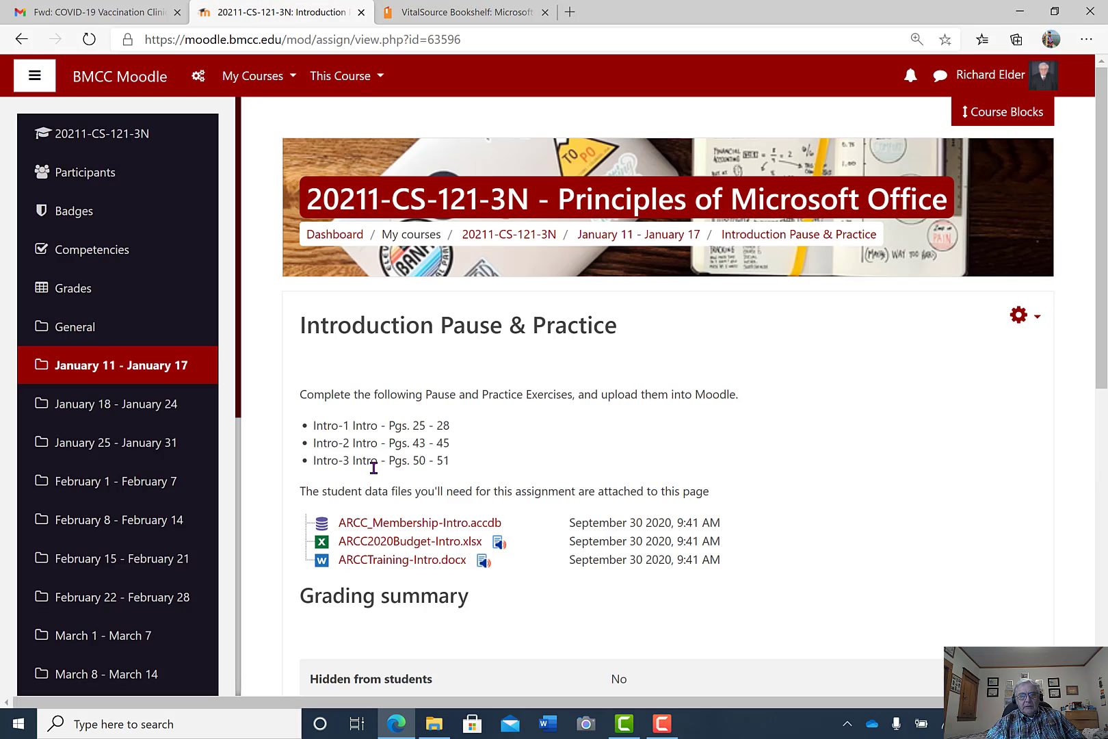
pyautogui.click(387, 561)
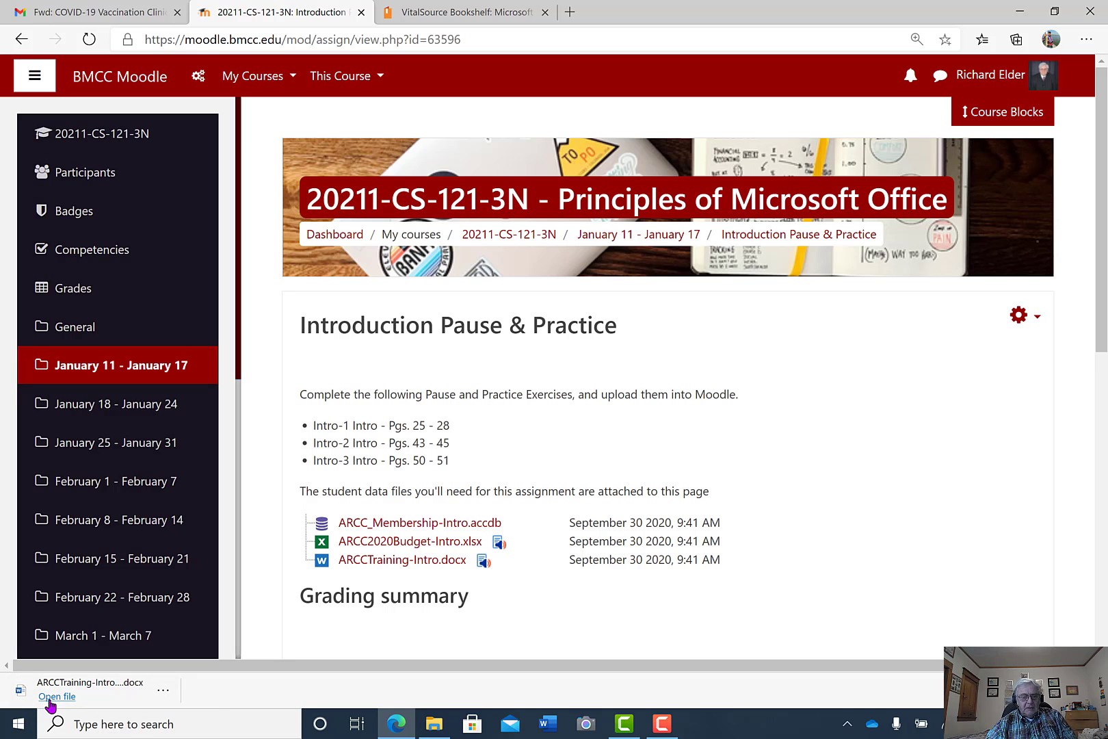
pyautogui.click(50, 698)
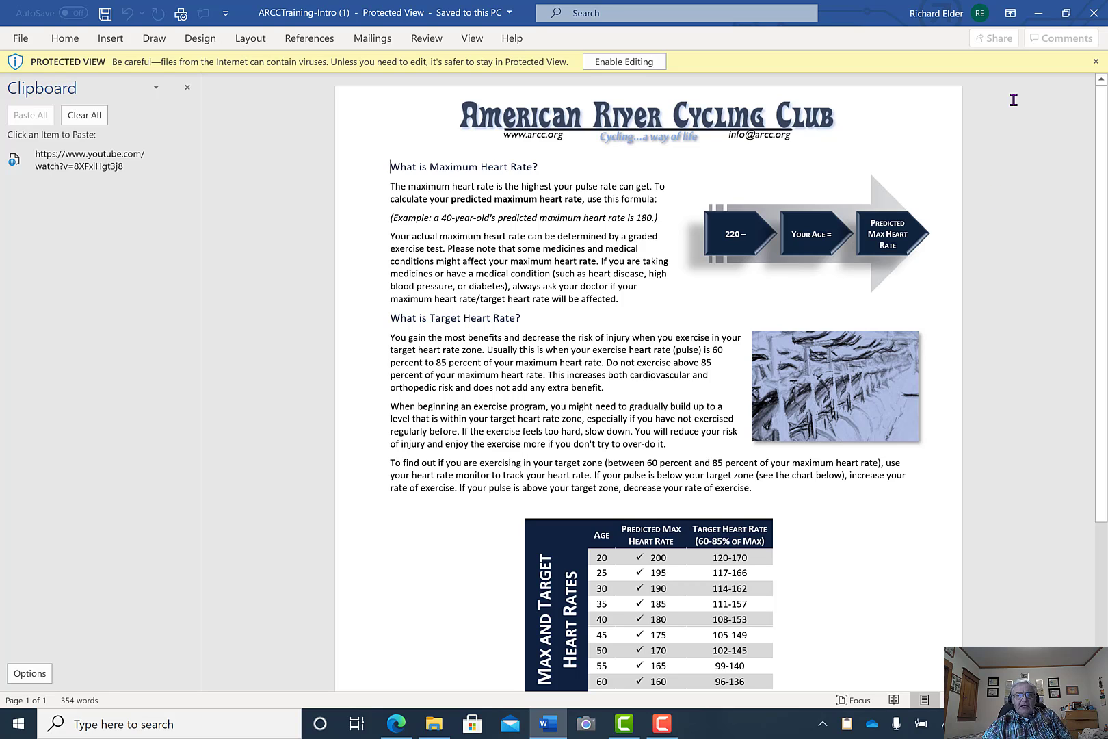
pyautogui.click(630, 62)
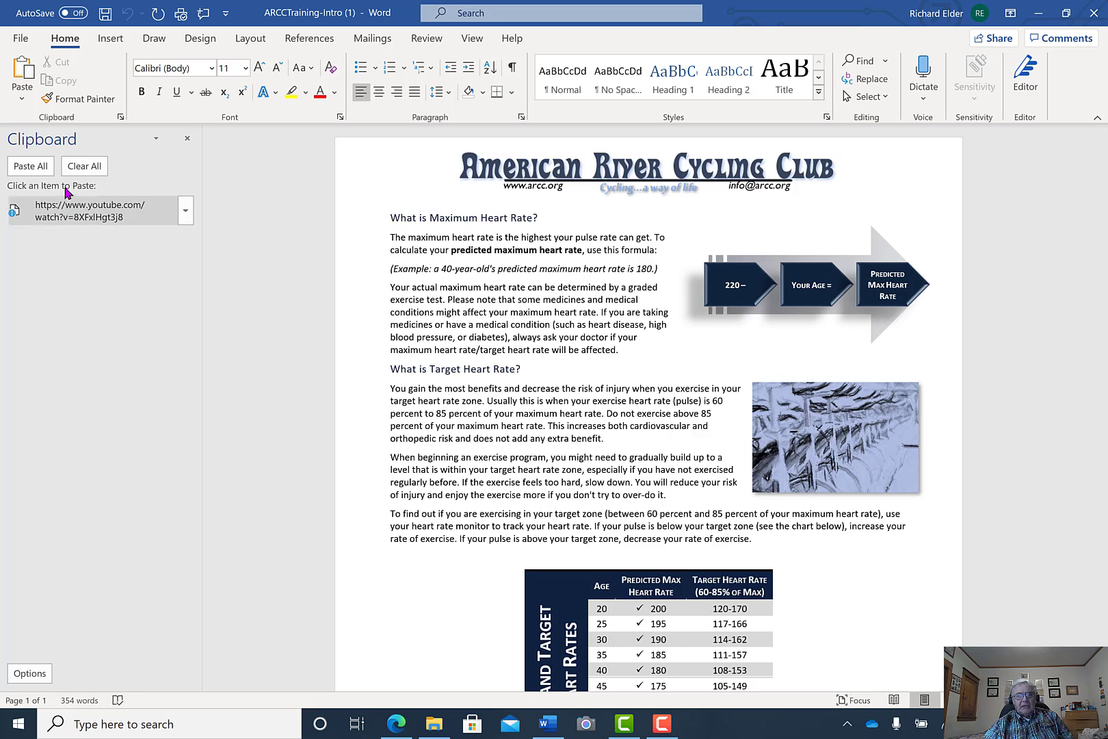
# - Save a copy of the document as ARCCTraining-Intro (1) to the Bay Mills Community College OneDrive
pyautogui.click(22, 40)
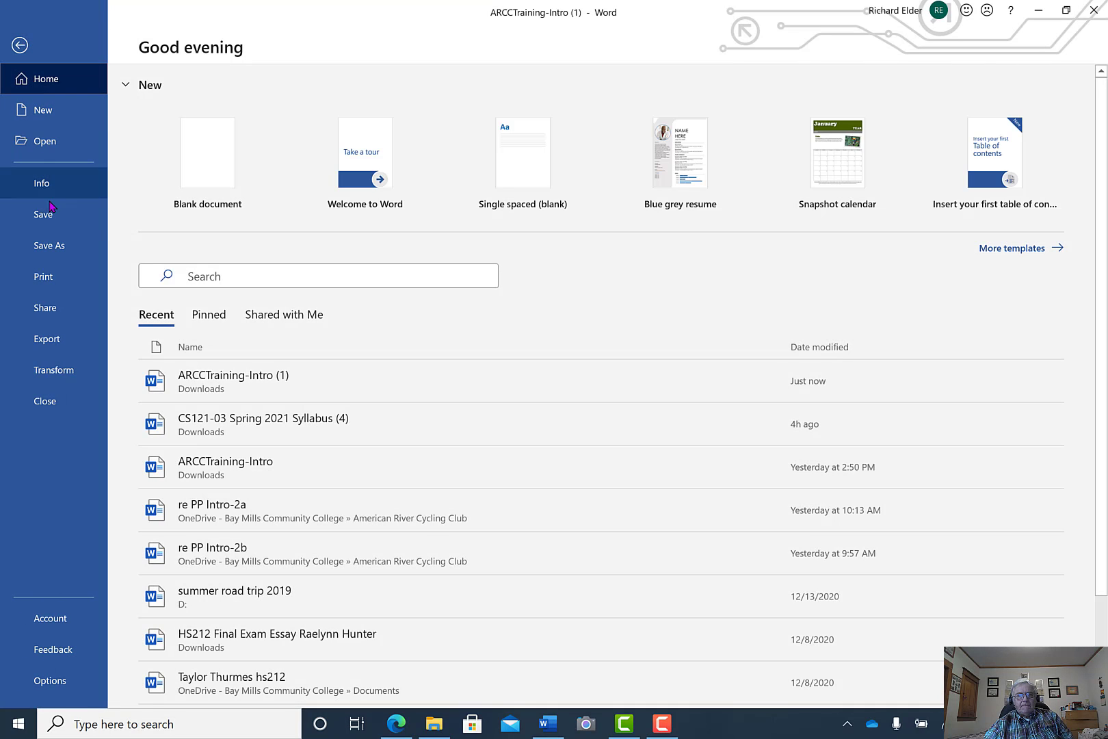
pyautogui.click(52, 252)
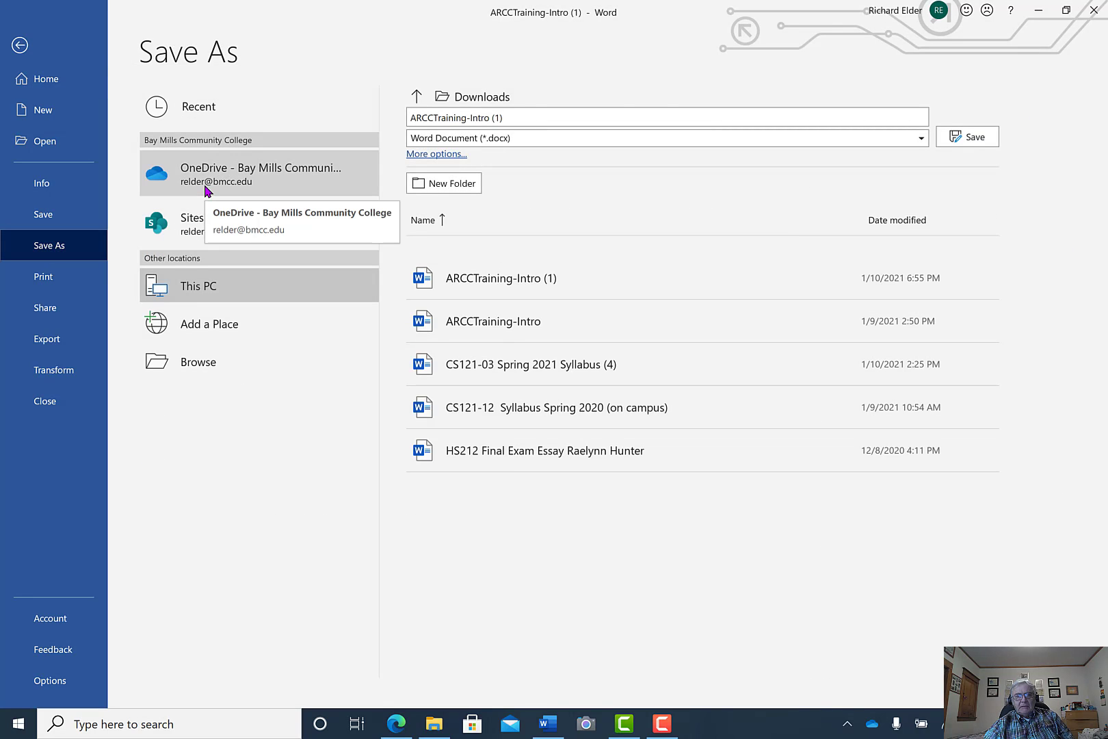
pyautogui.click(207, 191)
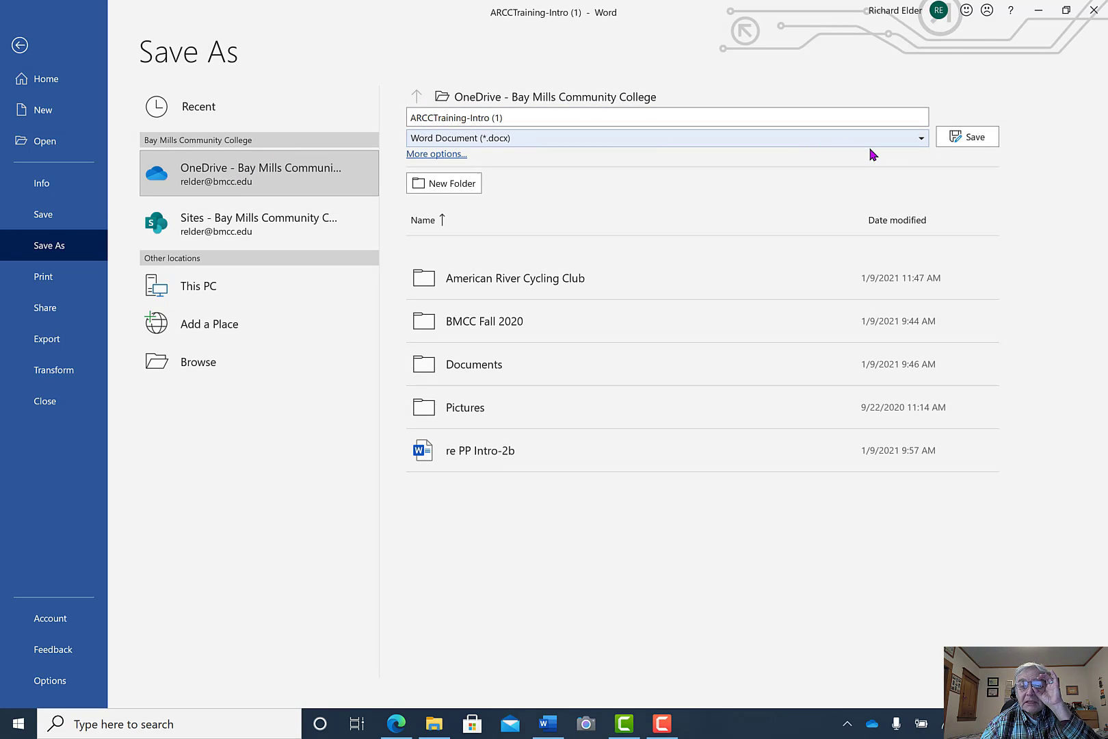
pyautogui.click(968, 141)
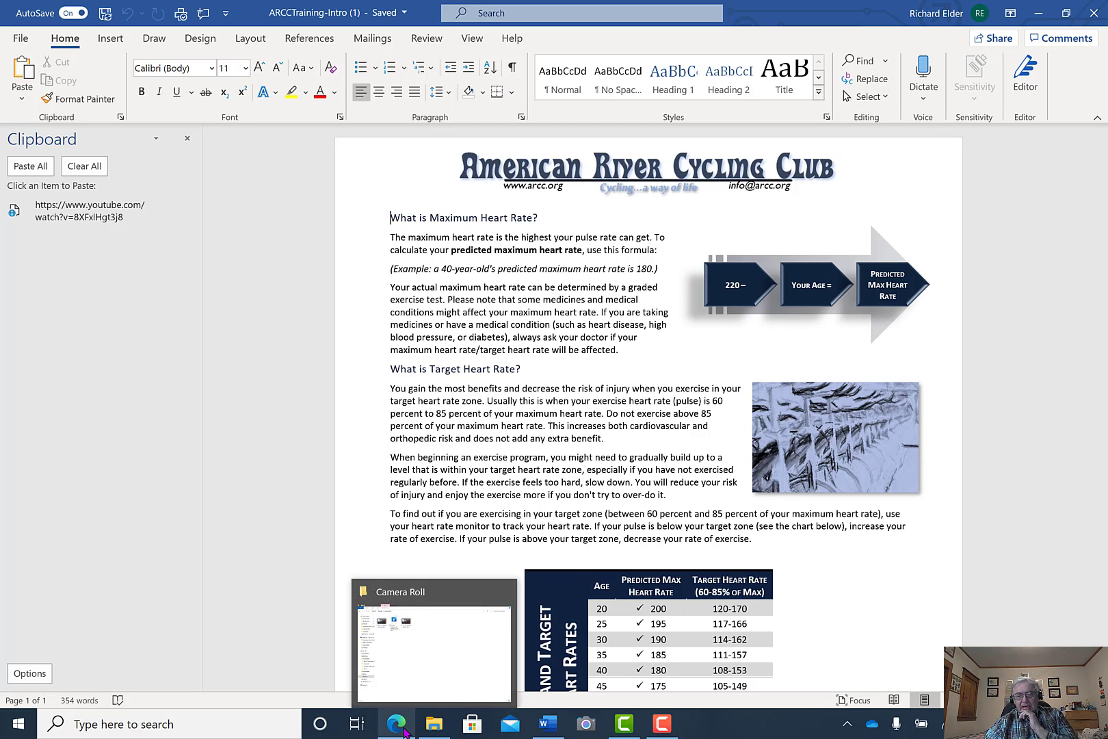
# - Check the OneDrive folder in File Explorer for the saved document and return to Word
pyautogui.moveTo(418, 729)
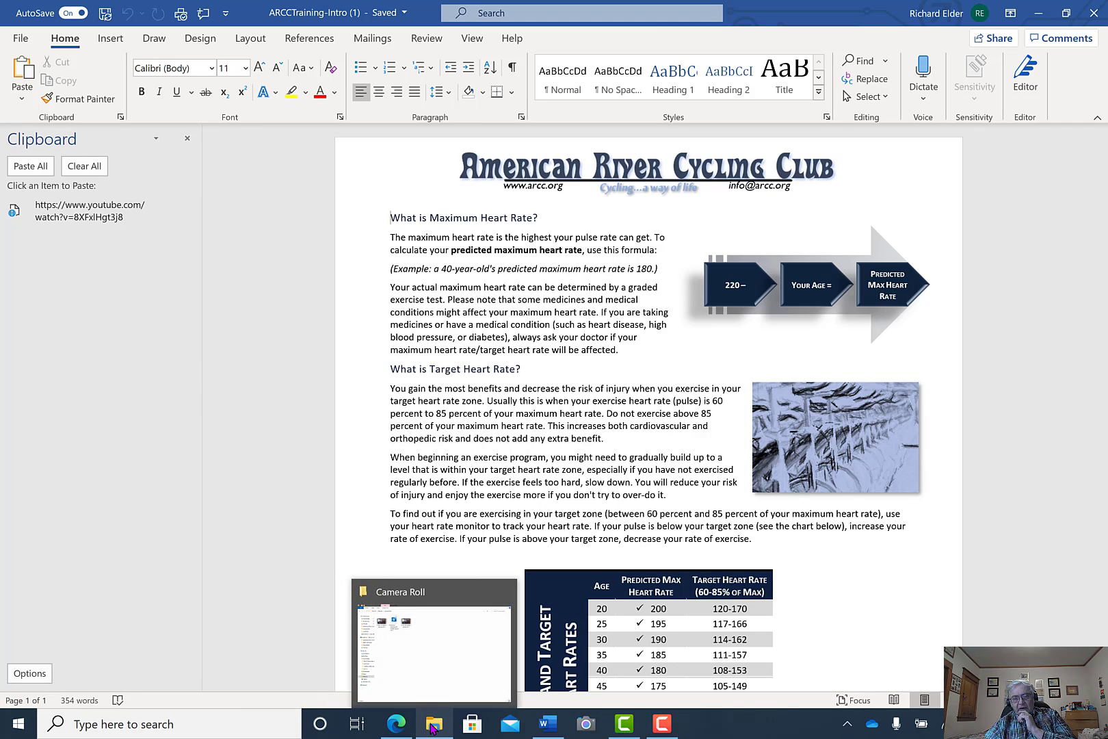
pyautogui.click(433, 729)
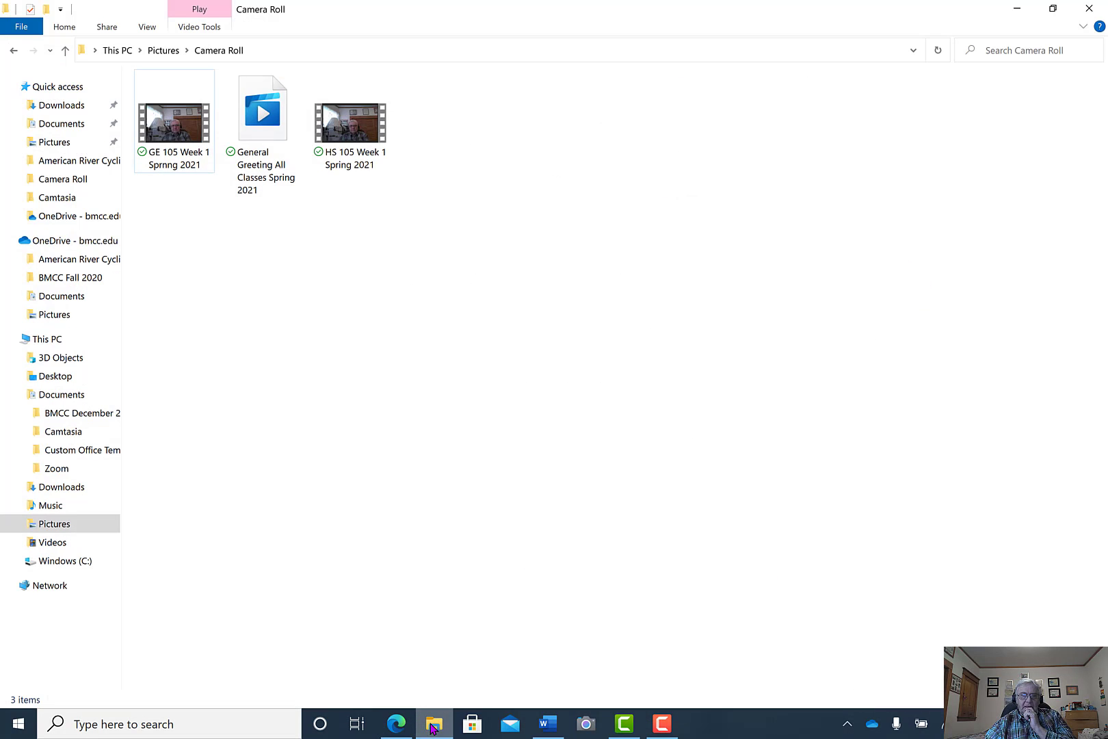
pyautogui.click(58, 243)
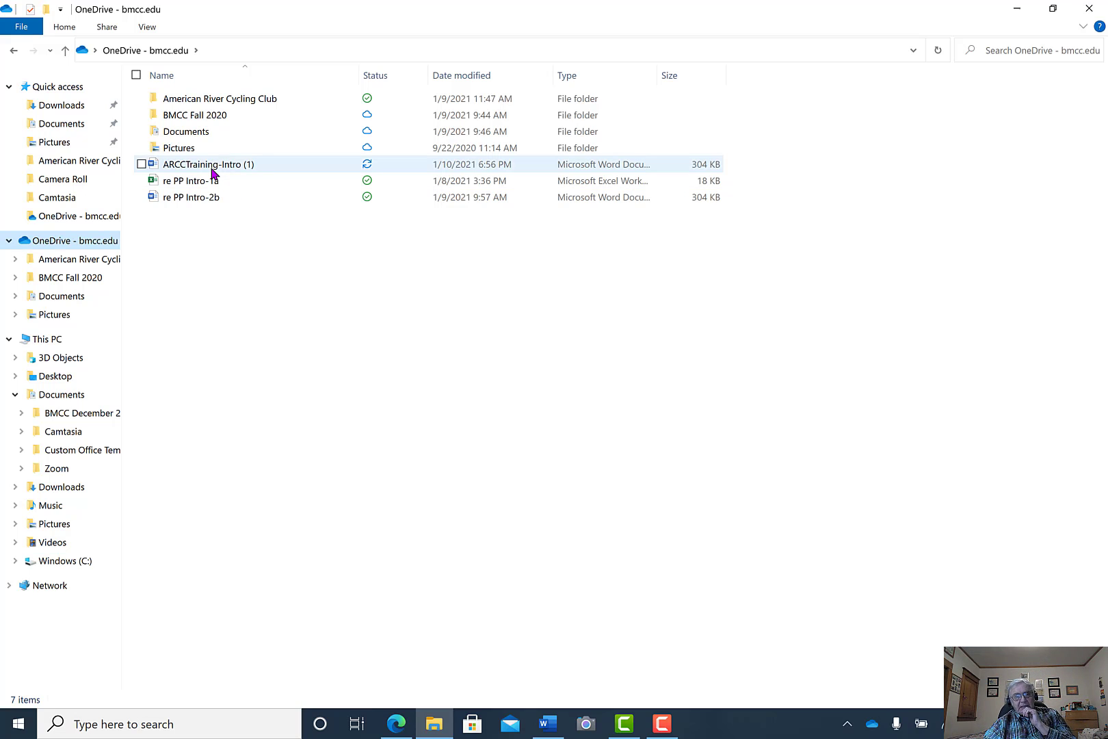
pyautogui.click(548, 723)
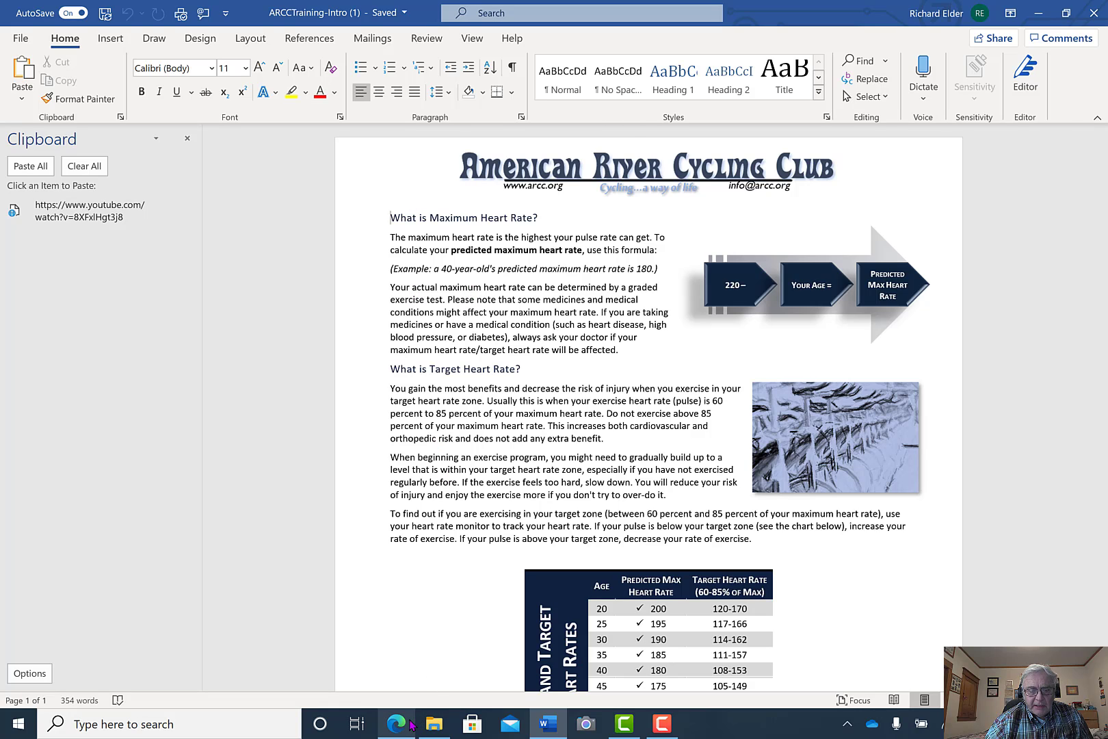
# - Switch to Edge to consult the font formatting instructions in the VitalSource textbook and return to Word
pyautogui.moveTo(396, 726)
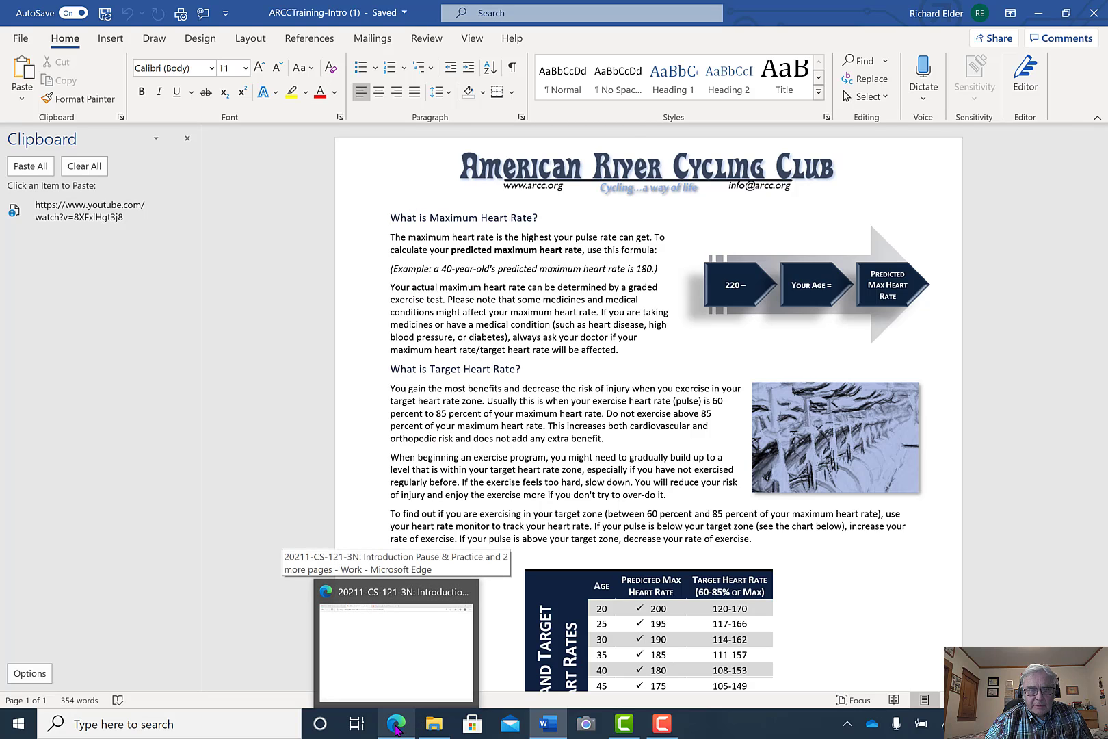
pyautogui.click(396, 727)
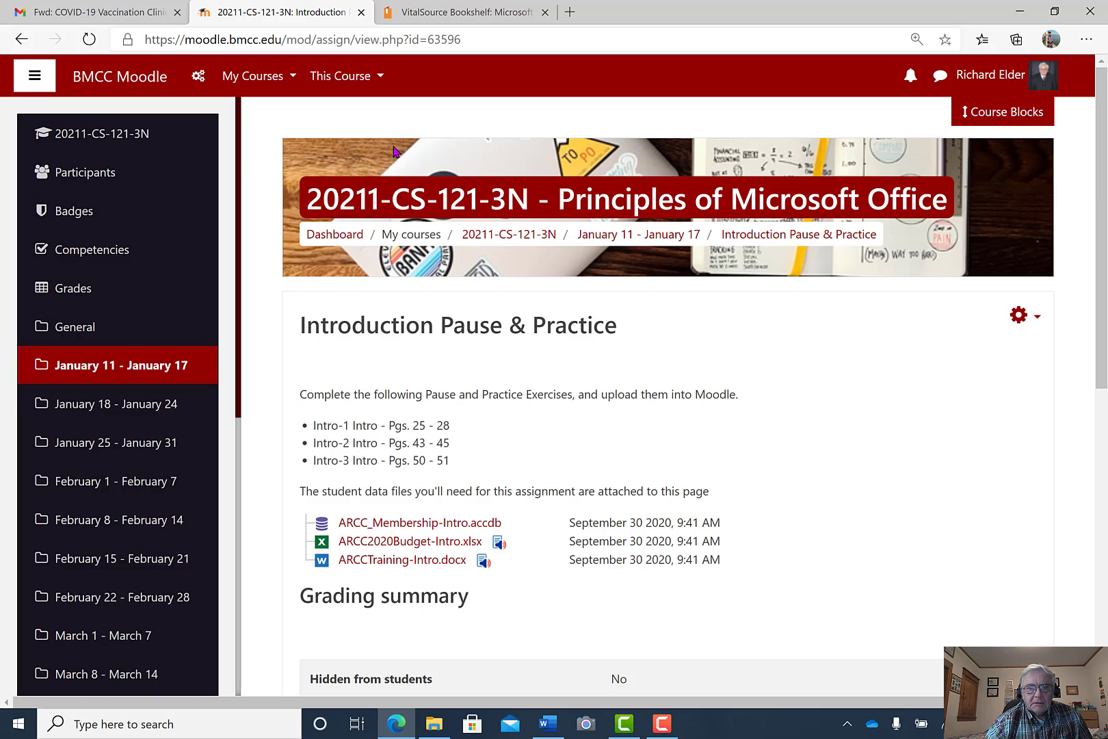
pyautogui.click(456, 13)
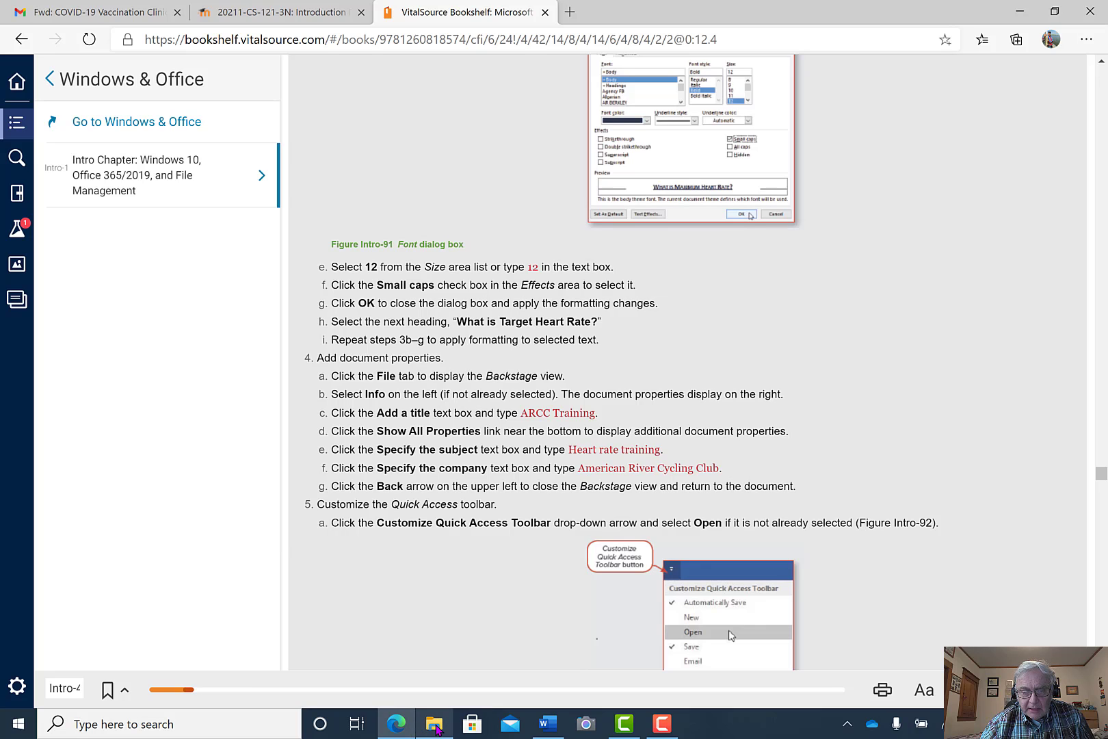
pyautogui.click(403, 726)
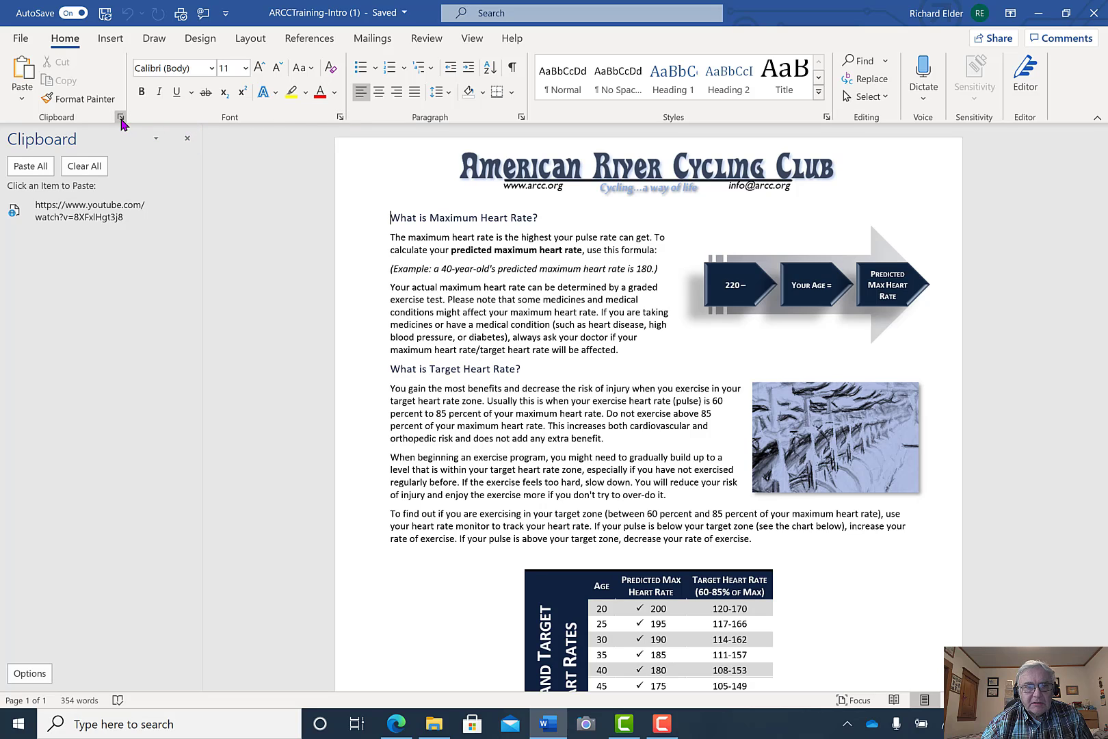
# - Select the heading "What is Maximum Heart Rate?" and choose the Bold font style for it in the Font dialog
pyautogui.click(340, 118)
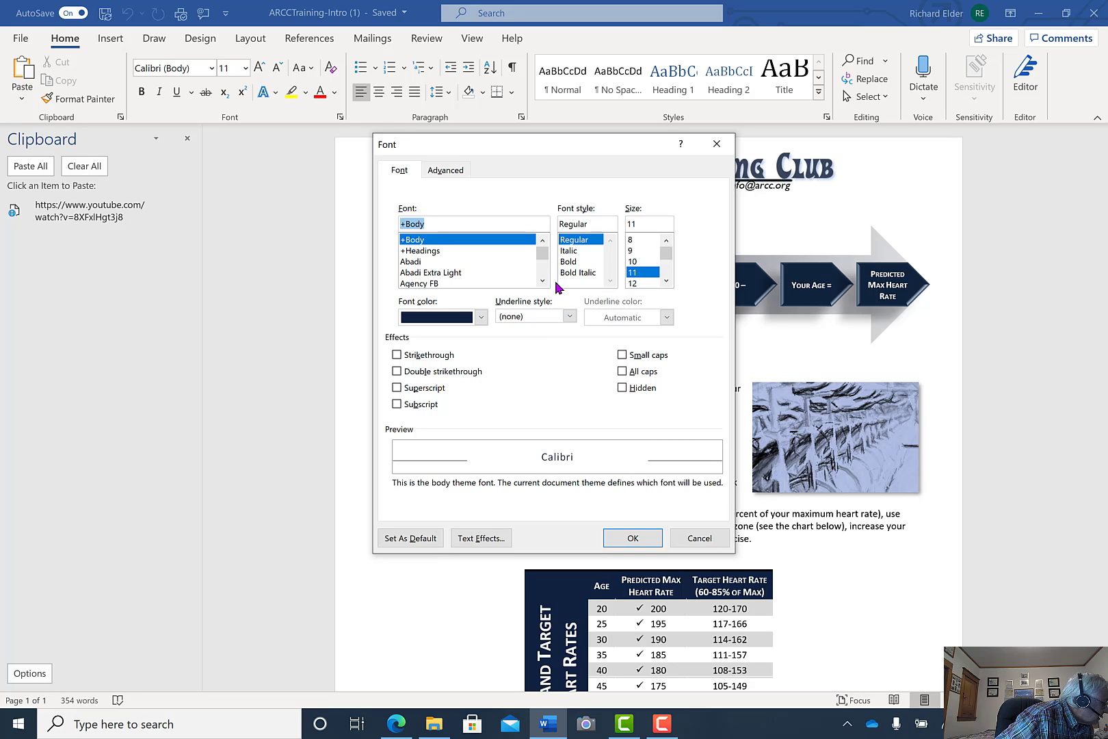
pyautogui.click(714, 145)
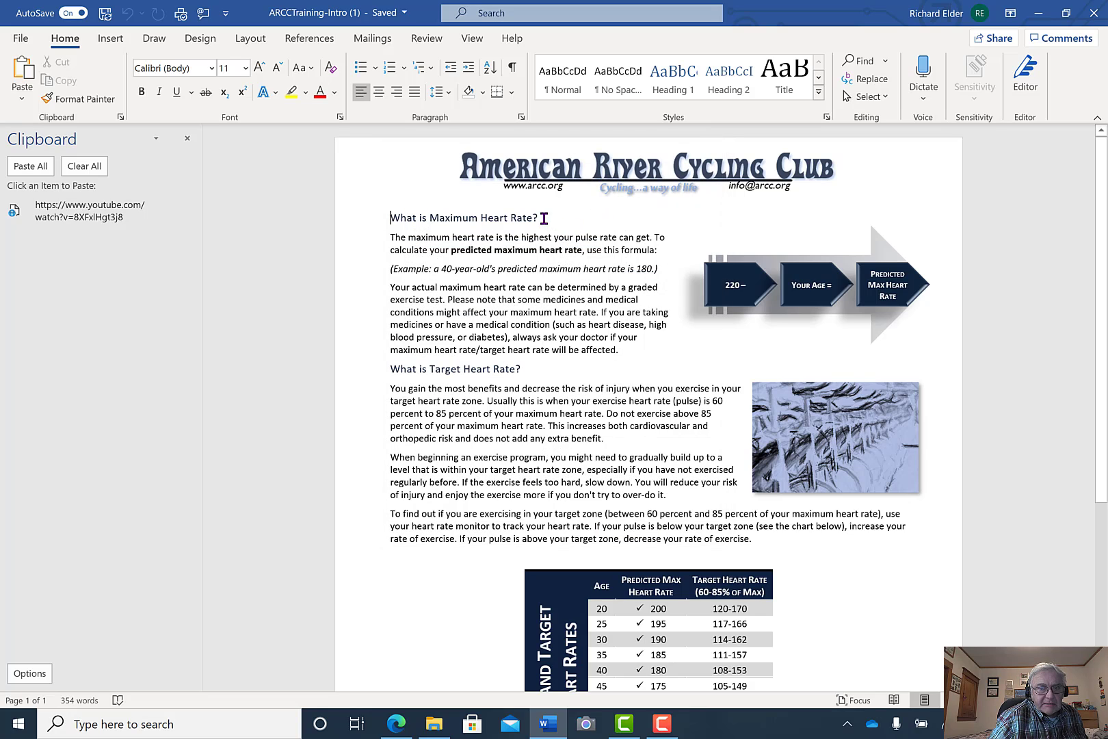
pyautogui.moveTo(540, 217); pyautogui.dragTo(335, 217)
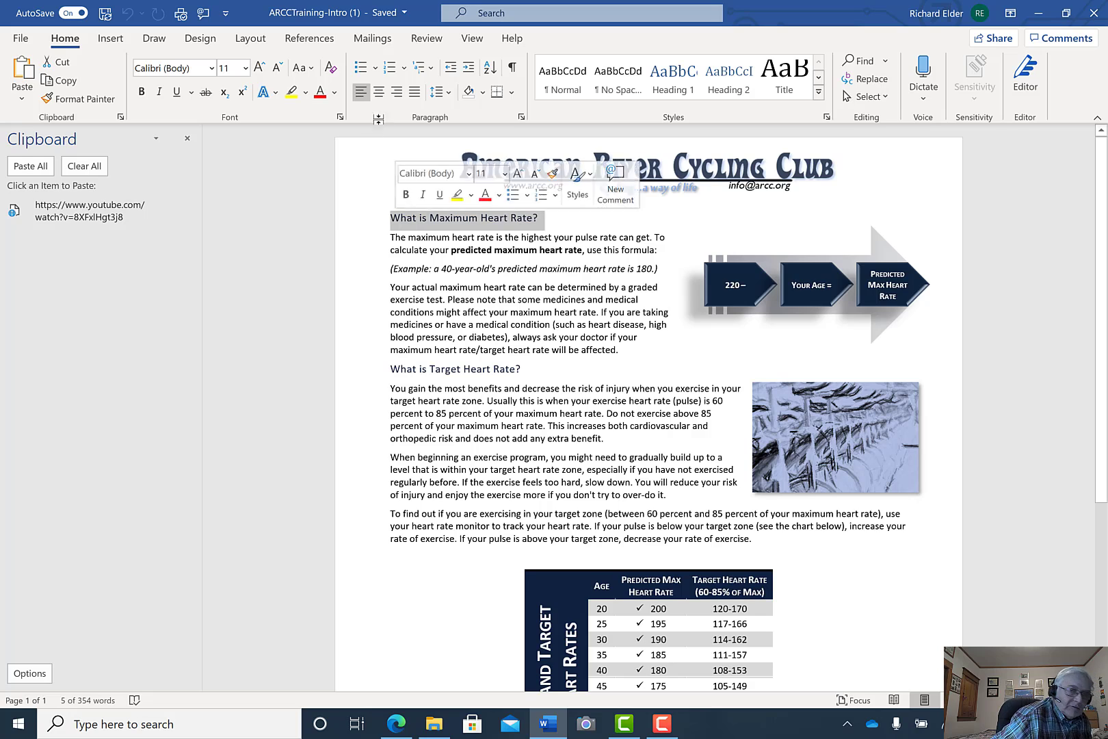
pyautogui.click(338, 120)
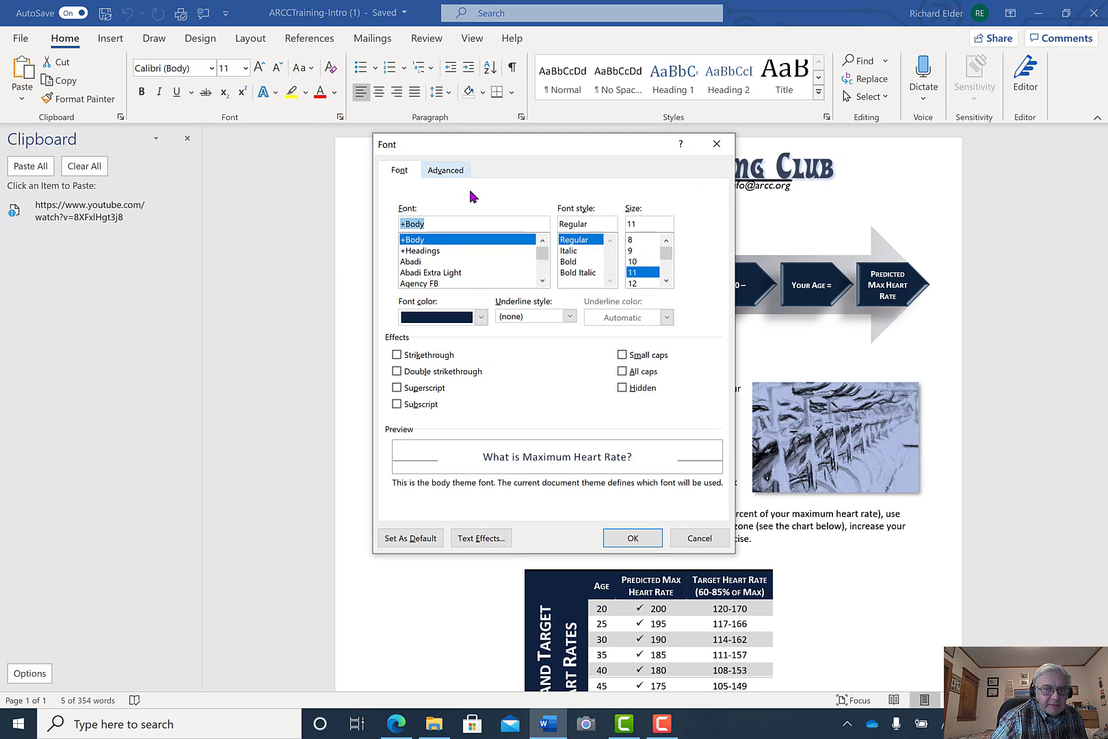
pyautogui.click(578, 255)
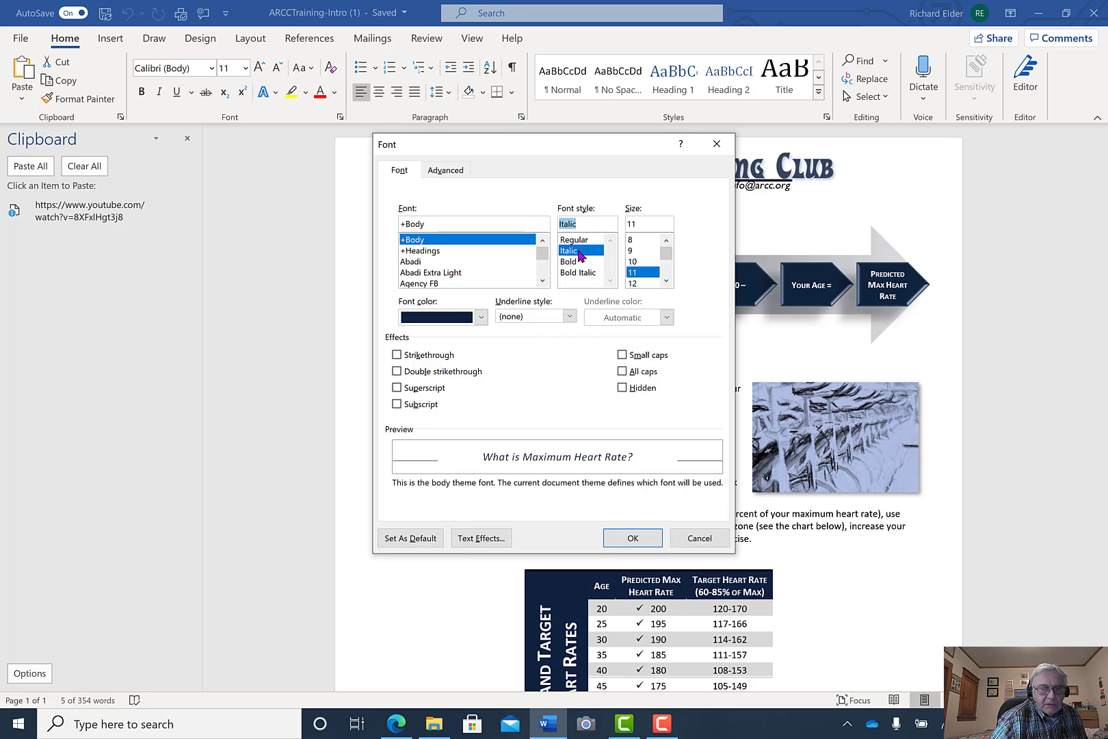
pyautogui.click(580, 264)
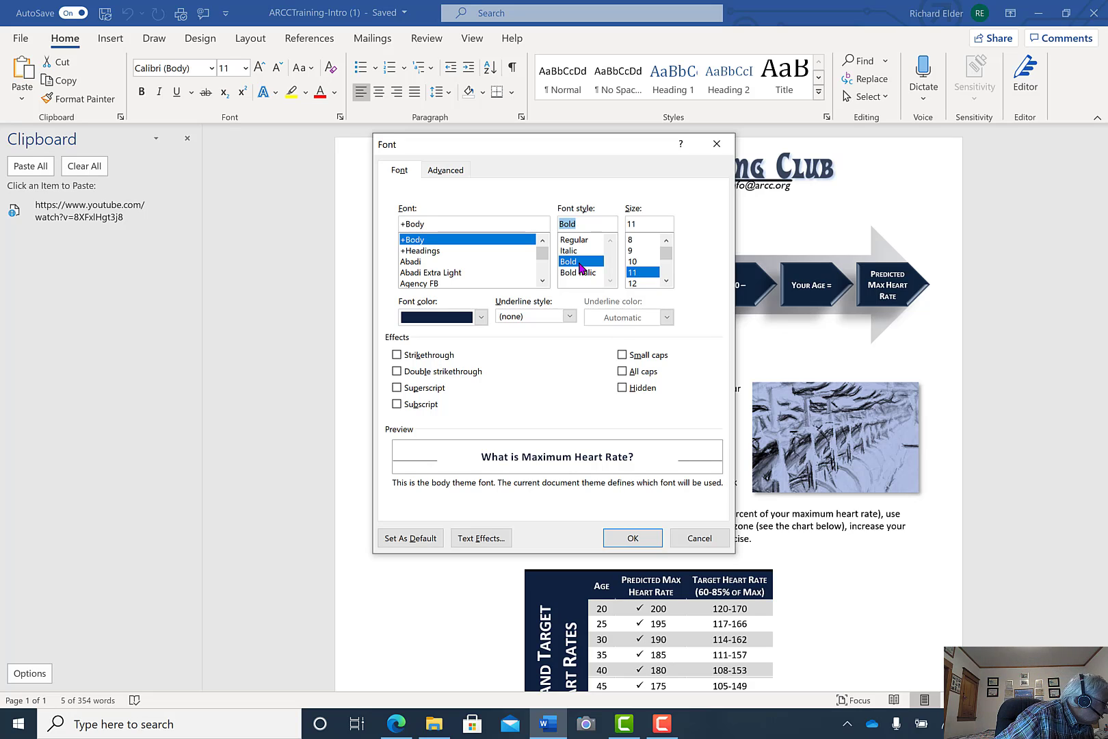
# - Set the heading's underline style to the double line in the Font dialog
pyautogui.click(569, 317)
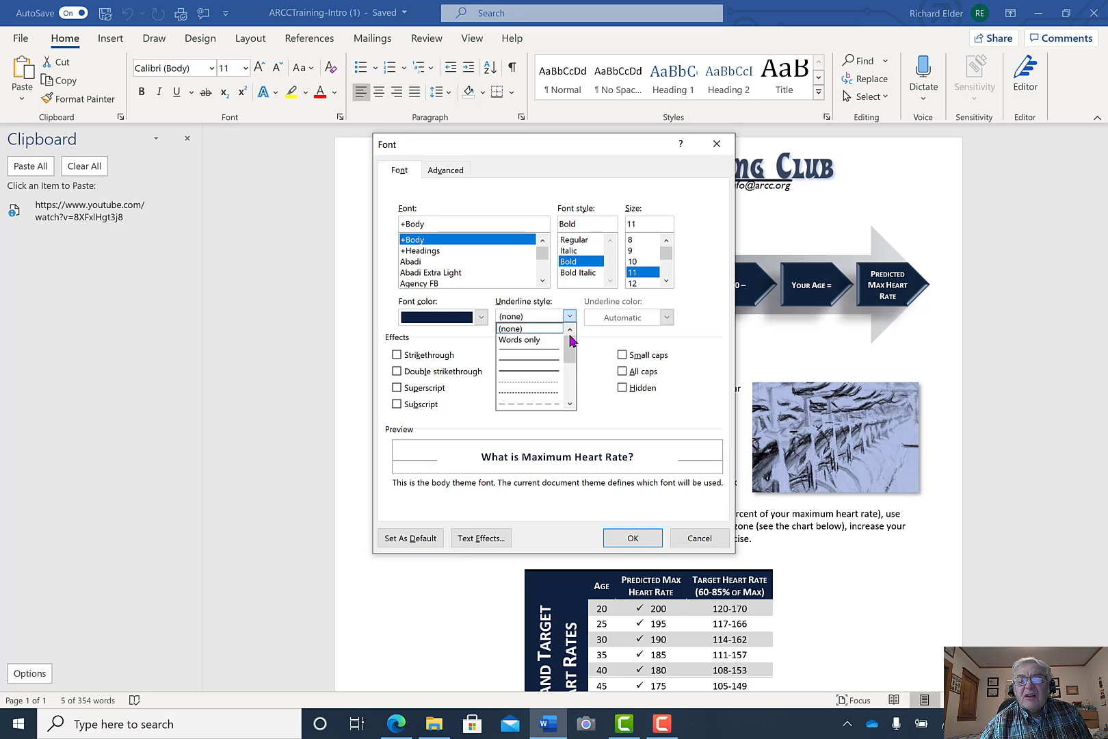
pyautogui.moveTo(571, 353)
pyautogui.mouseDown()
pyautogui.moveTo(571, 398)
pyautogui.moveTo(571, 340)
pyautogui.mouseUp()
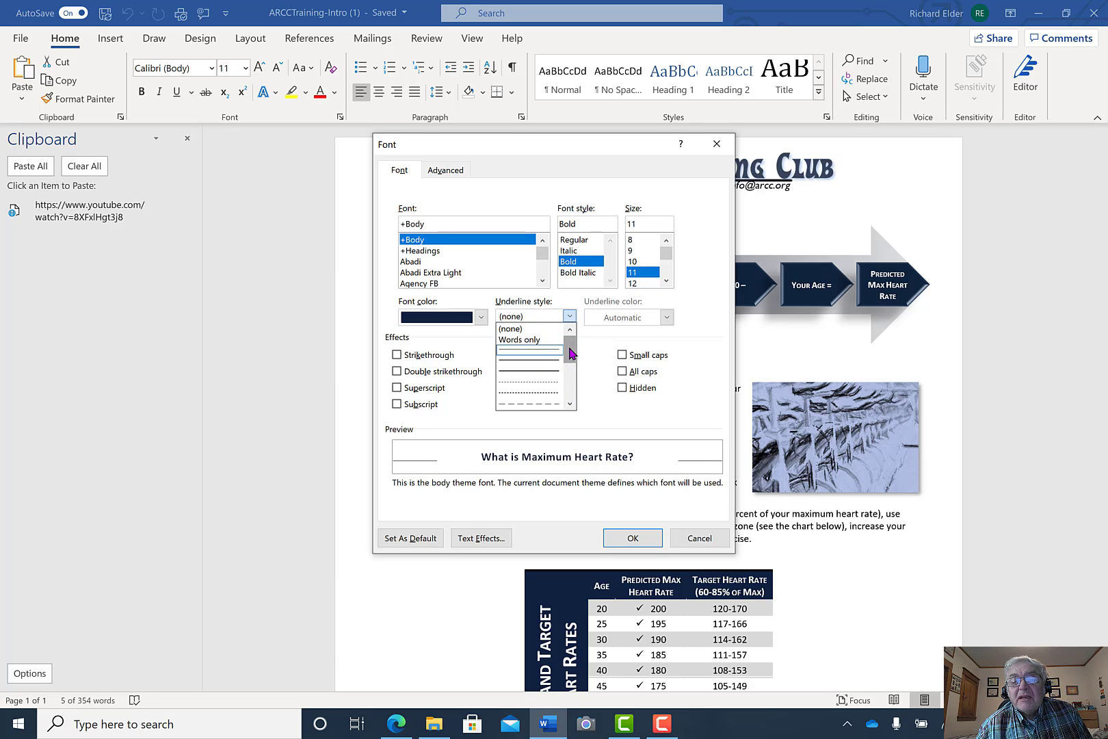
pyautogui.click(535, 362)
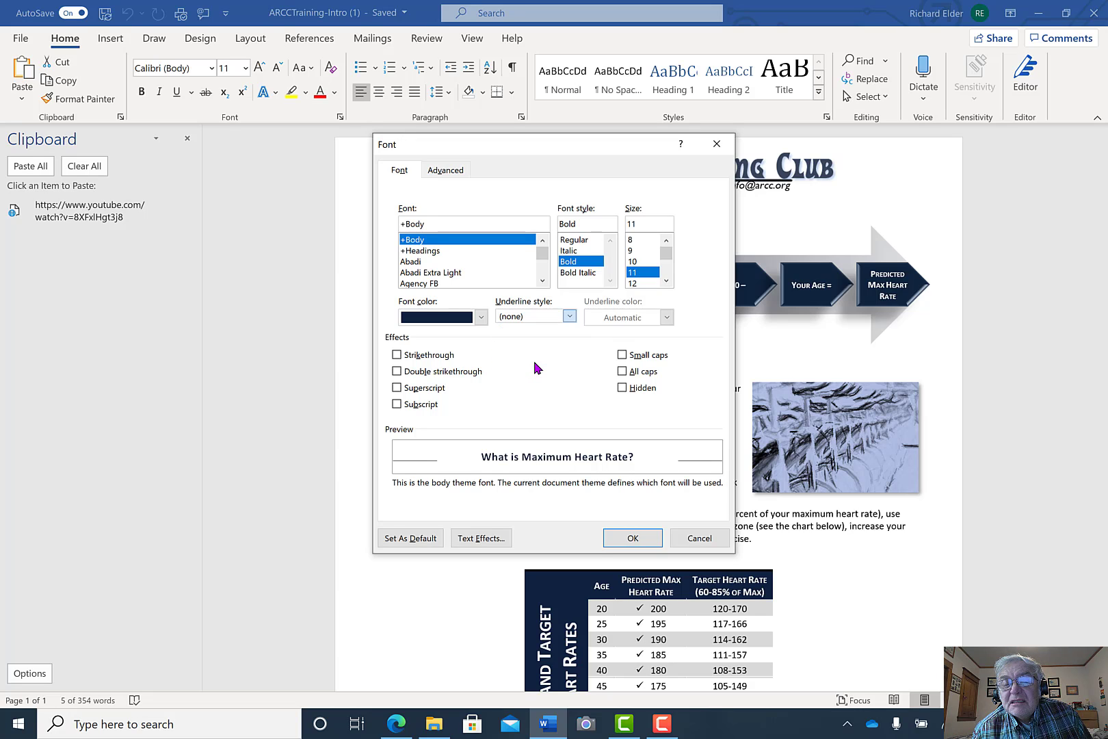
# - Look through the available underline styles and reselect the double line for the heading
pyautogui.click(569, 317)
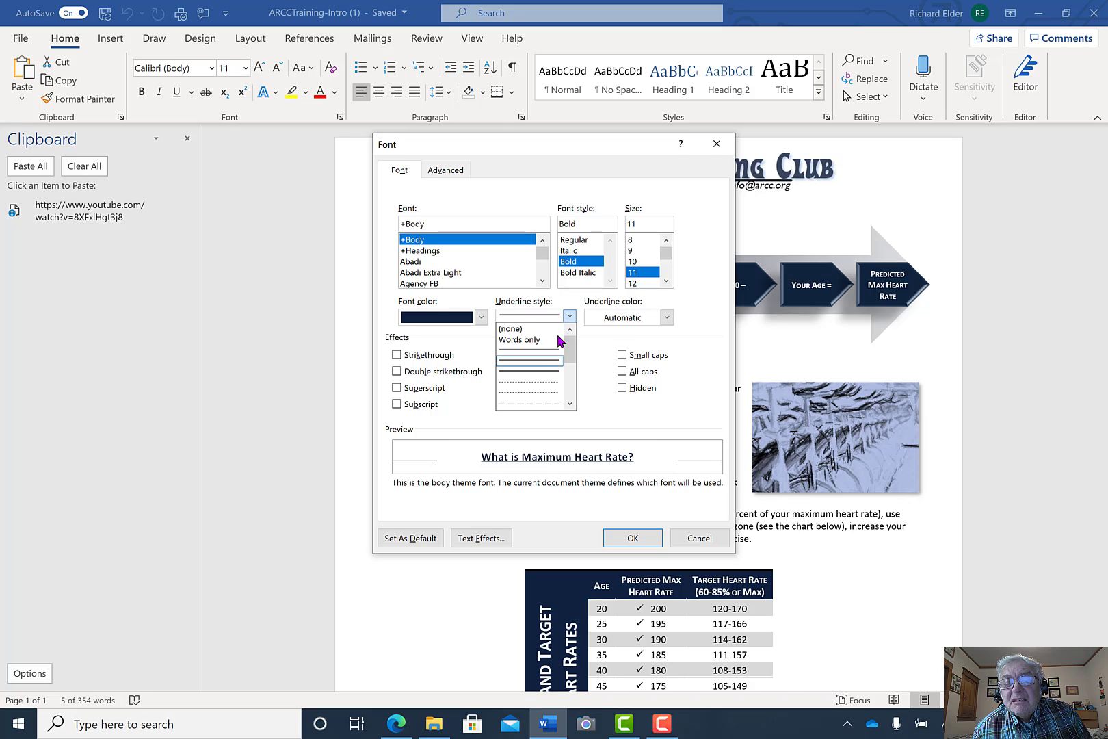
pyautogui.click(570, 405)
pyautogui.click(570, 406)
pyautogui.click(569, 405)
pyautogui.click(569, 405)
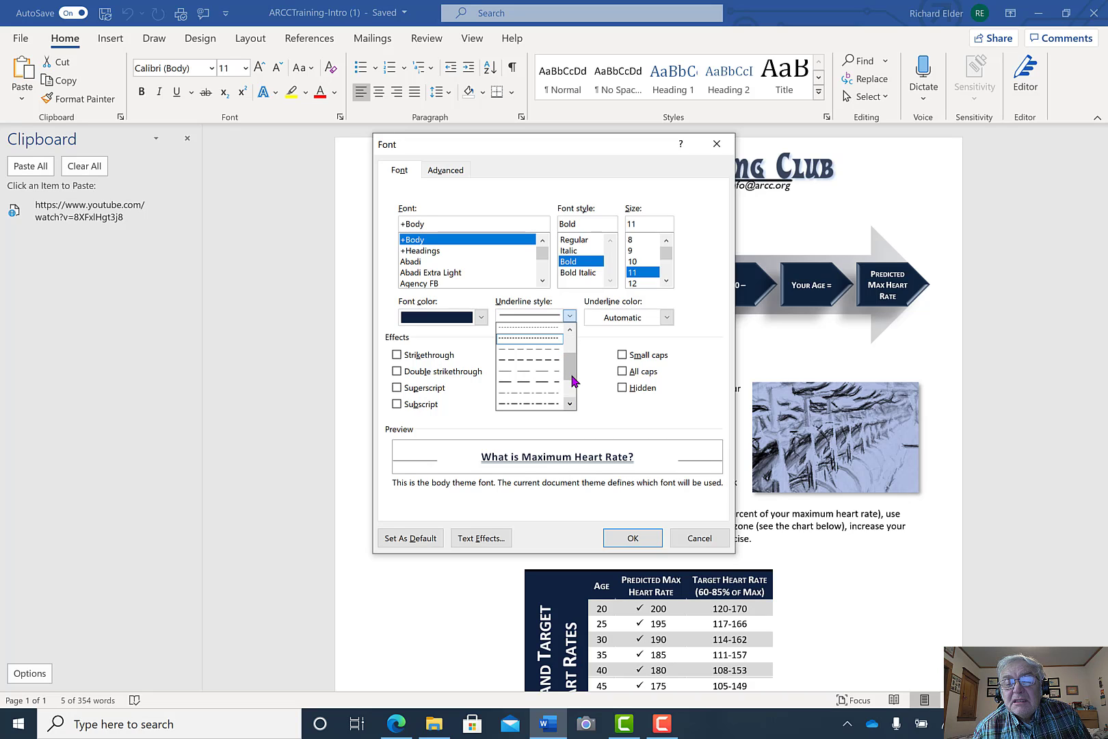
pyautogui.moveTo(571, 362); pyautogui.dragTo(572, 335)
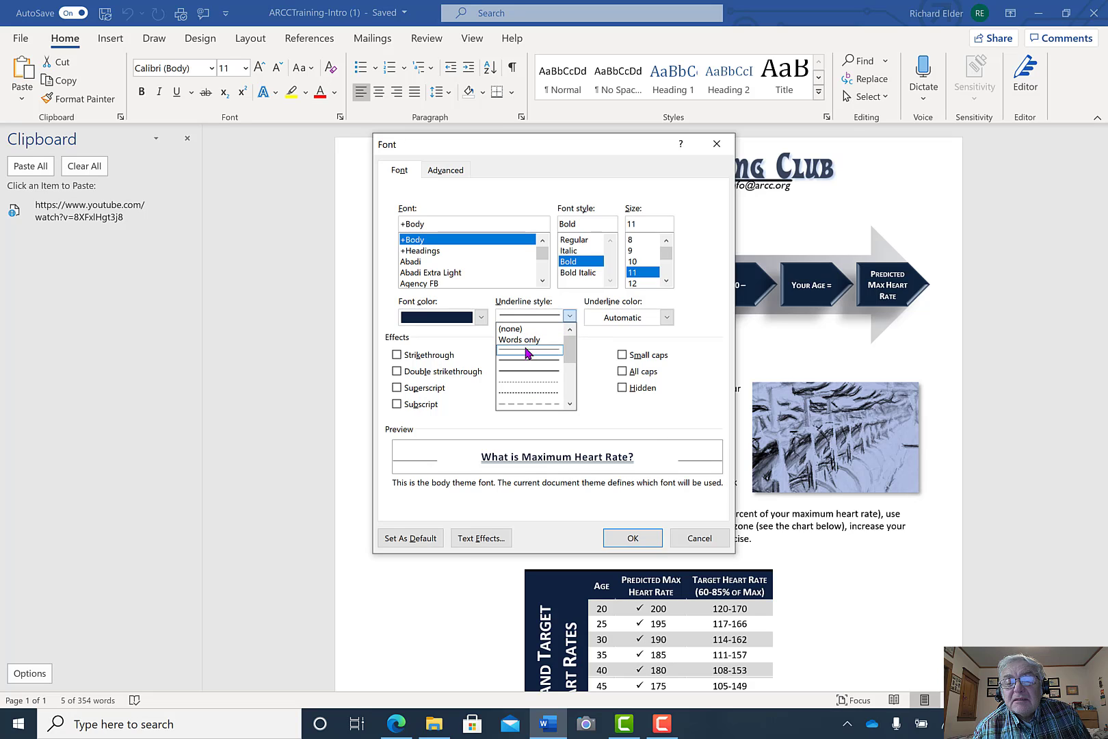
pyautogui.scroll(-3, 525, 381)
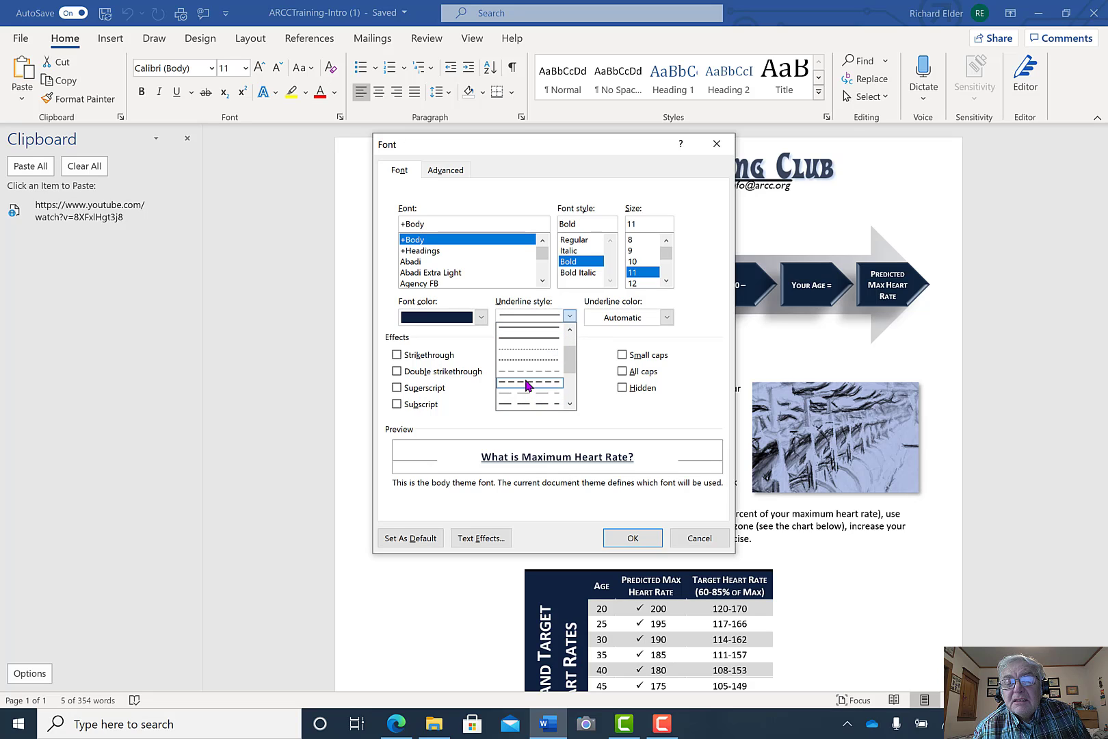
pyautogui.scroll(2, 525, 380)
pyautogui.scroll(1, 525, 383)
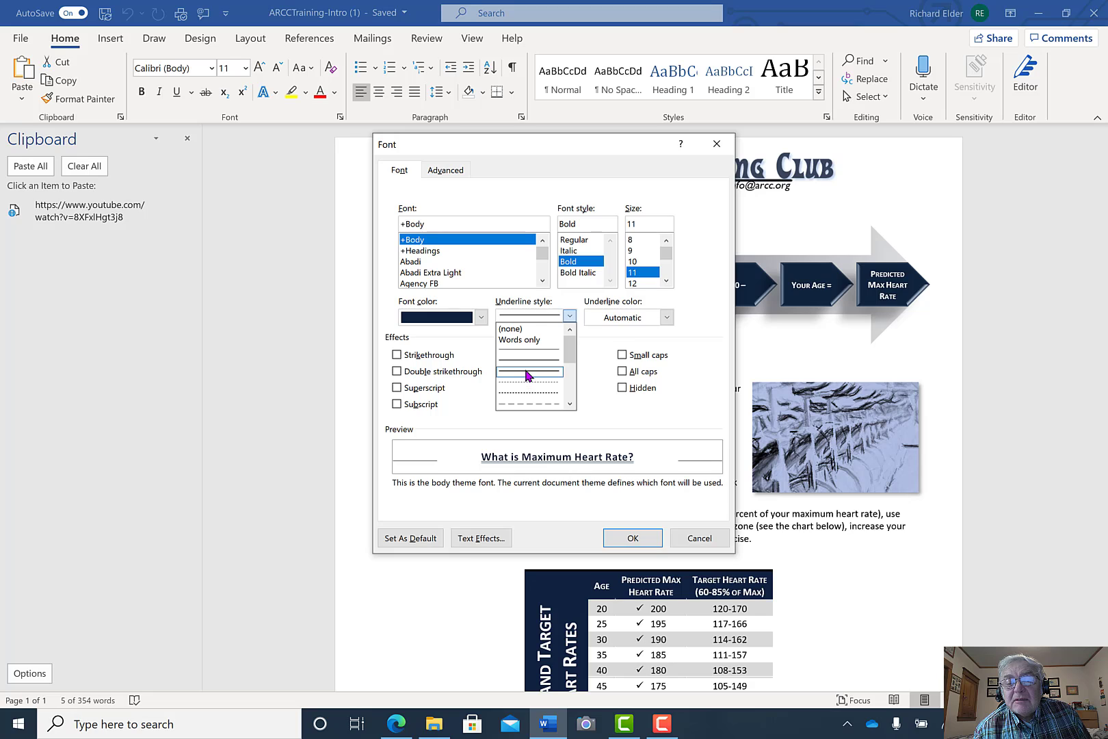
pyautogui.scroll(-2, 526, 377)
pyautogui.scroll(2, 526, 373)
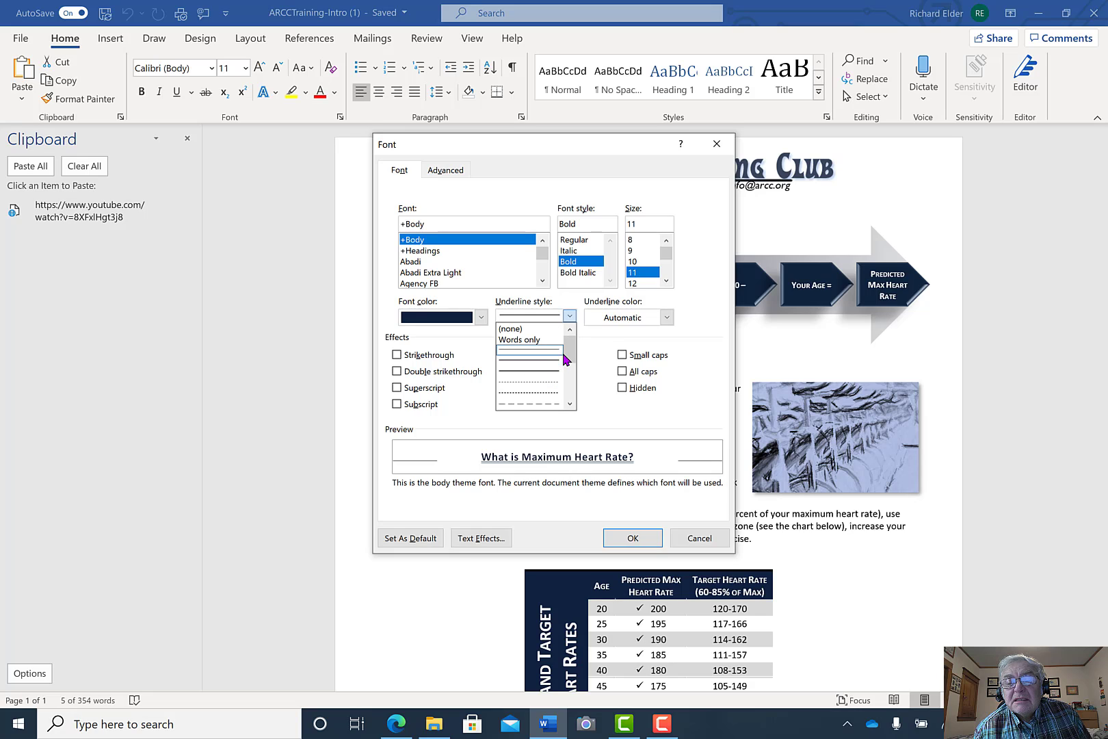
pyautogui.click(568, 317)
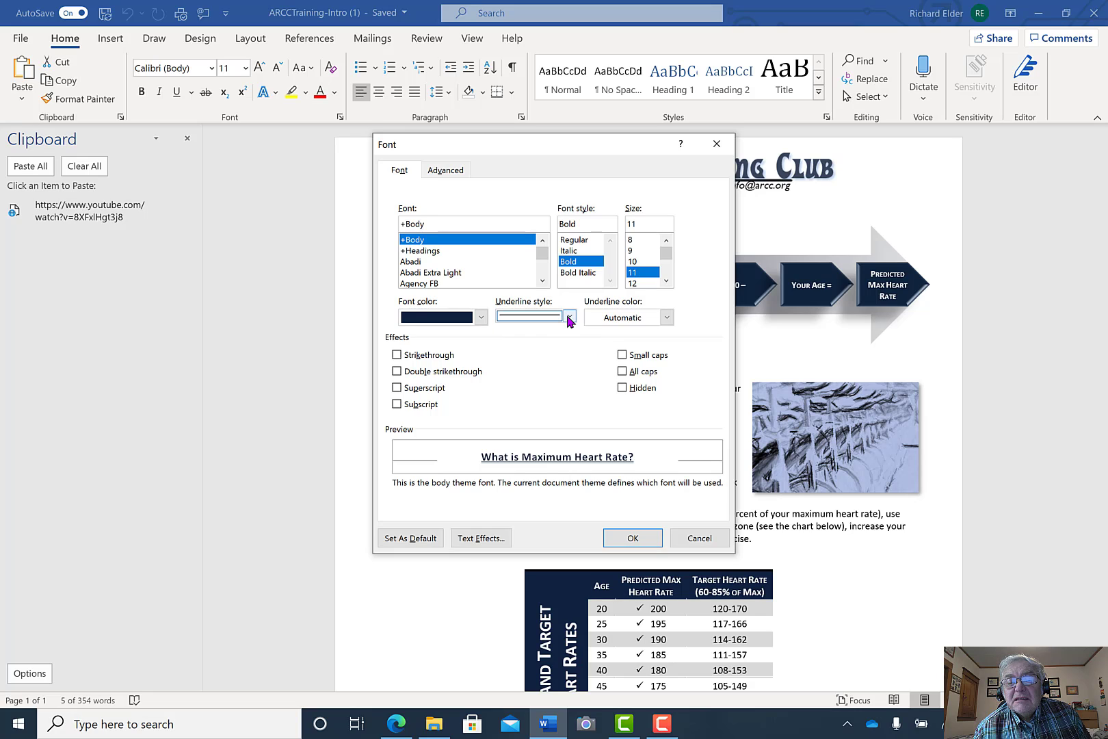
pyautogui.click(568, 317)
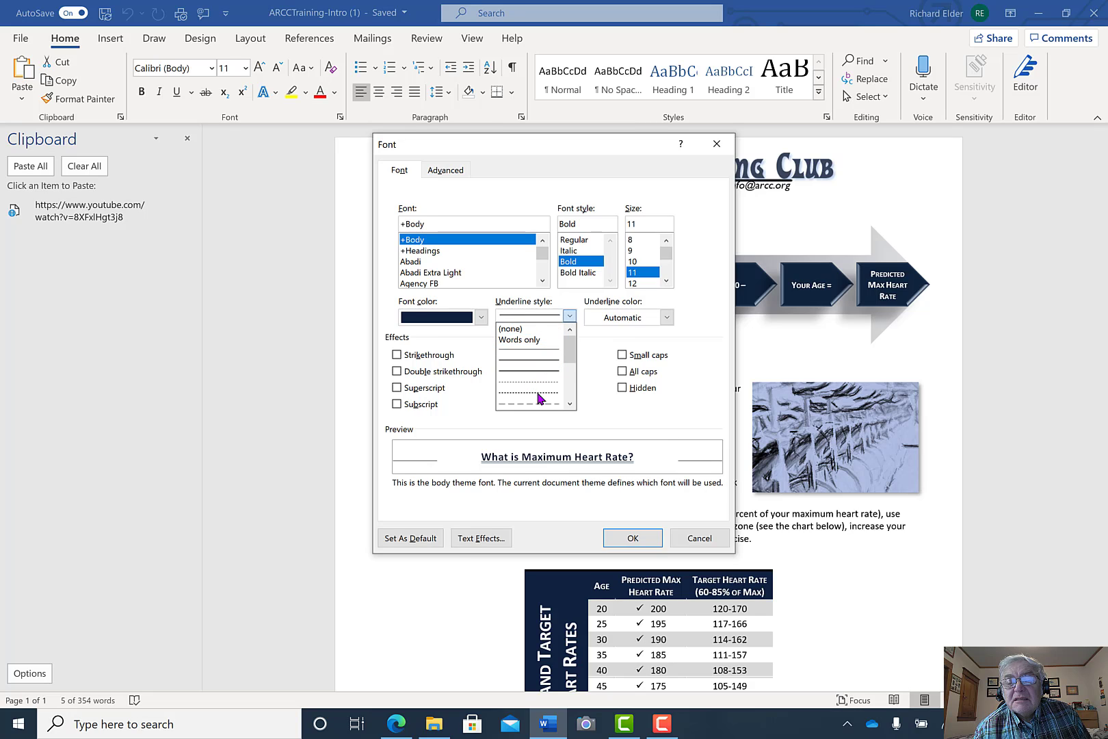
pyautogui.click(527, 362)
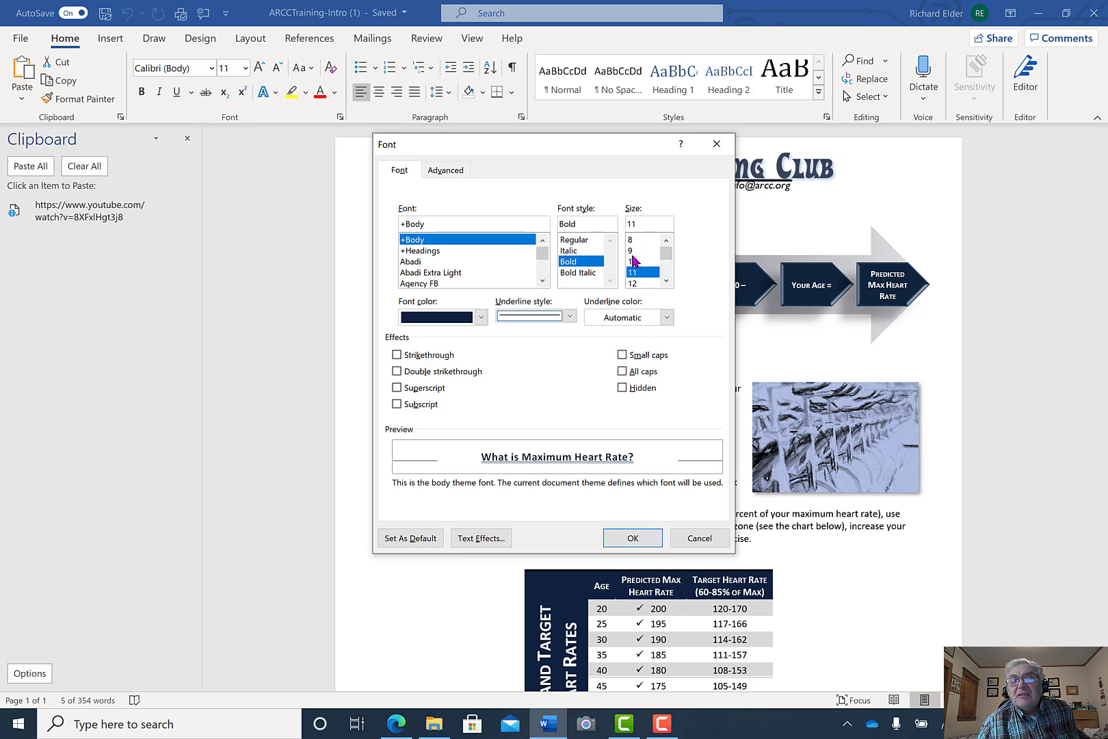
# - Set the heading "What is Maximum Heart Rate?" to size 12 with small caps and apply the font formatting
pyautogui.click(635, 283)
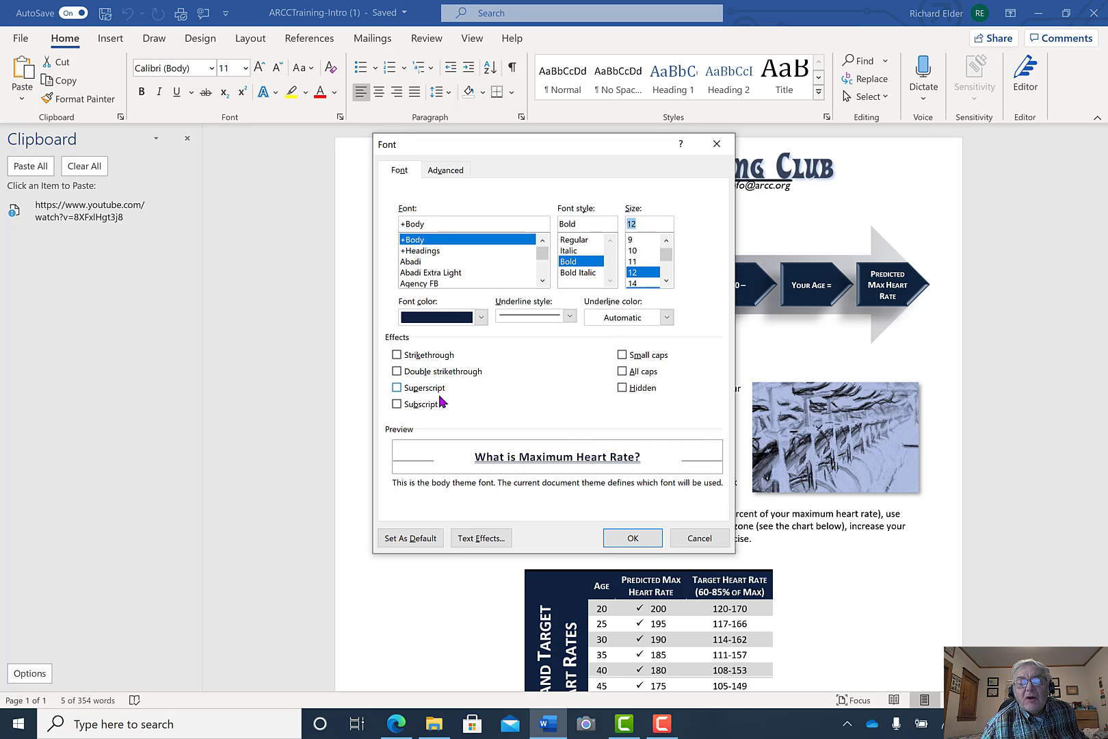
pyautogui.click(622, 356)
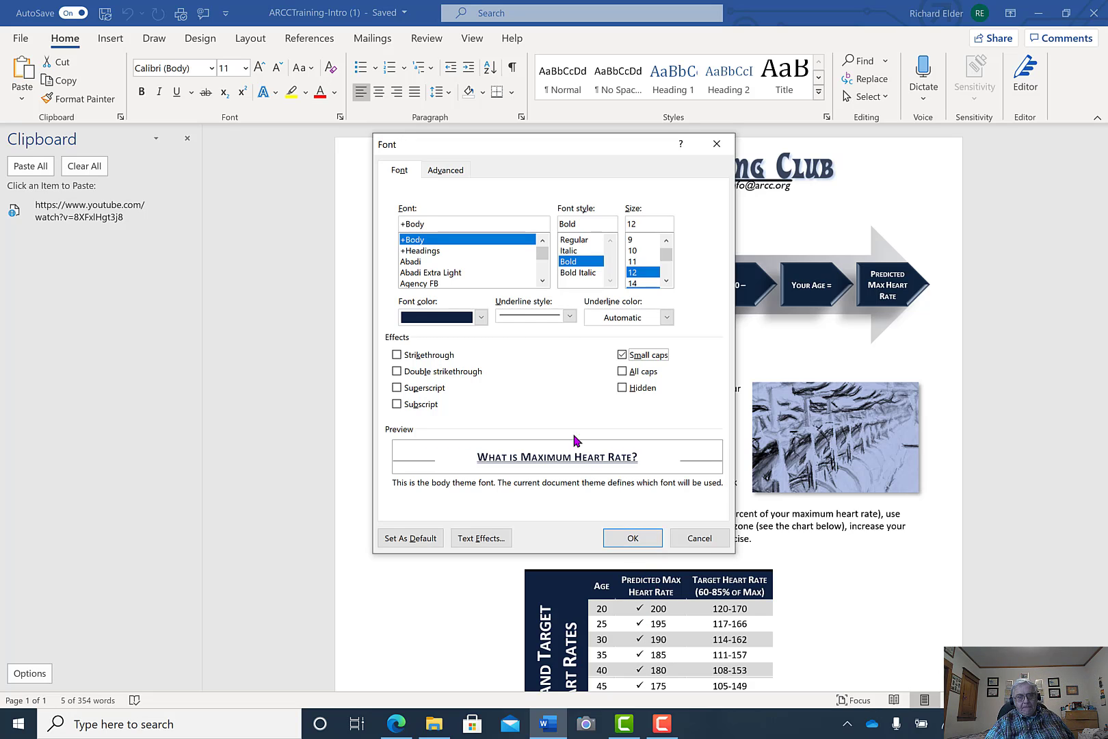
pyautogui.moveTo(539, 153); pyautogui.dragTo(891, 143)
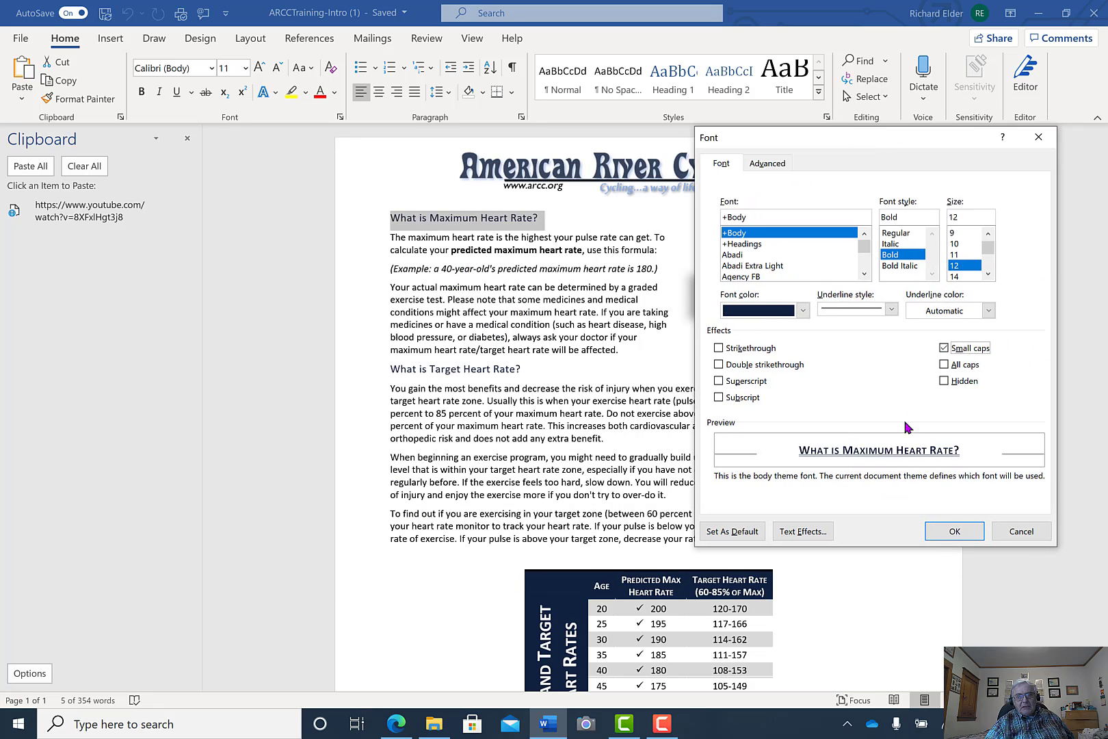
pyautogui.click(954, 531)
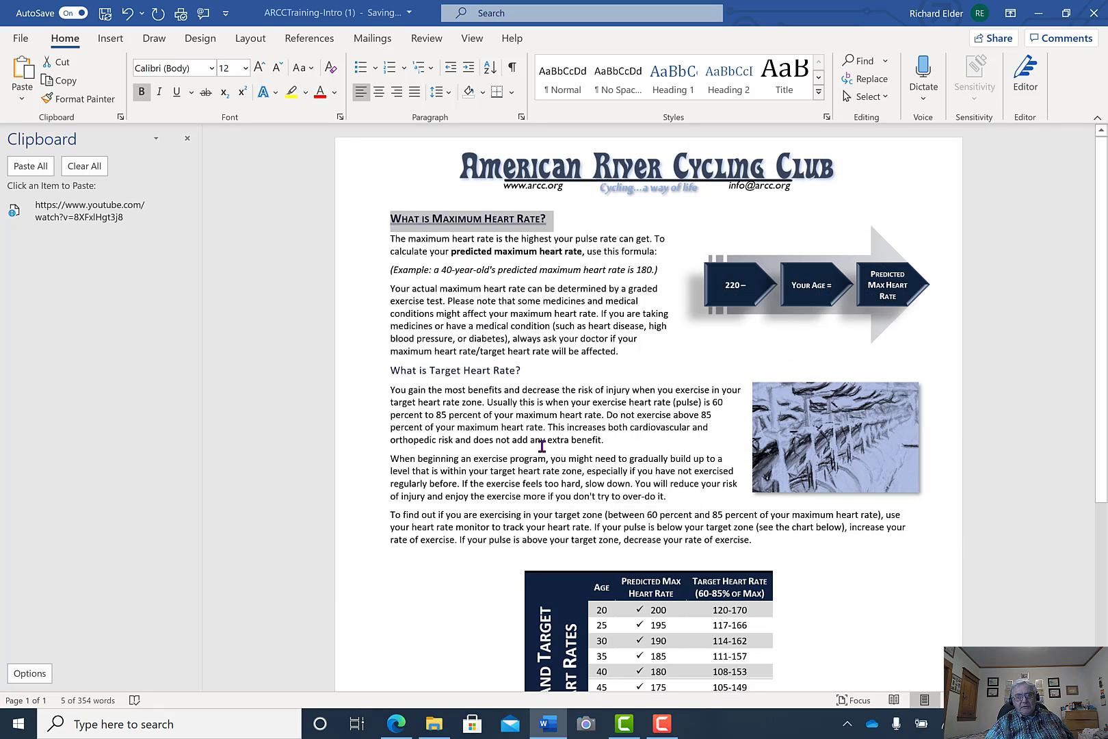
pyautogui.click(383, 575)
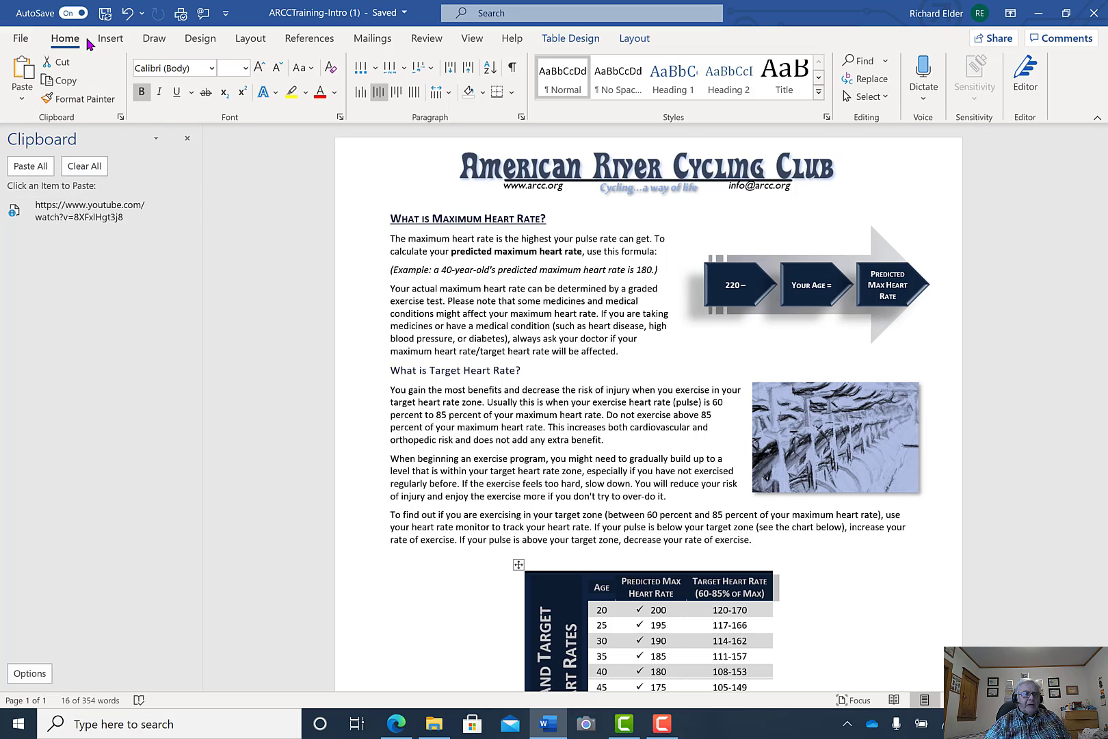
# - Set the Title property in the document's info to "ARCC Training"
pyautogui.click(21, 41)
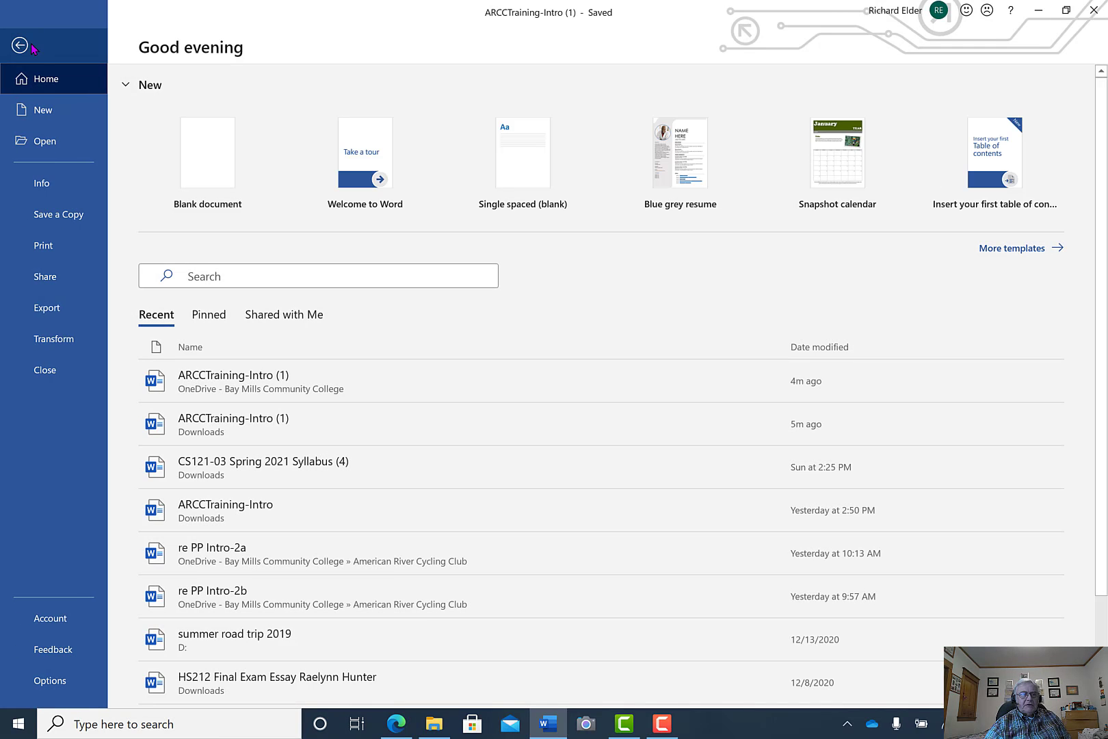
pyautogui.click(49, 191)
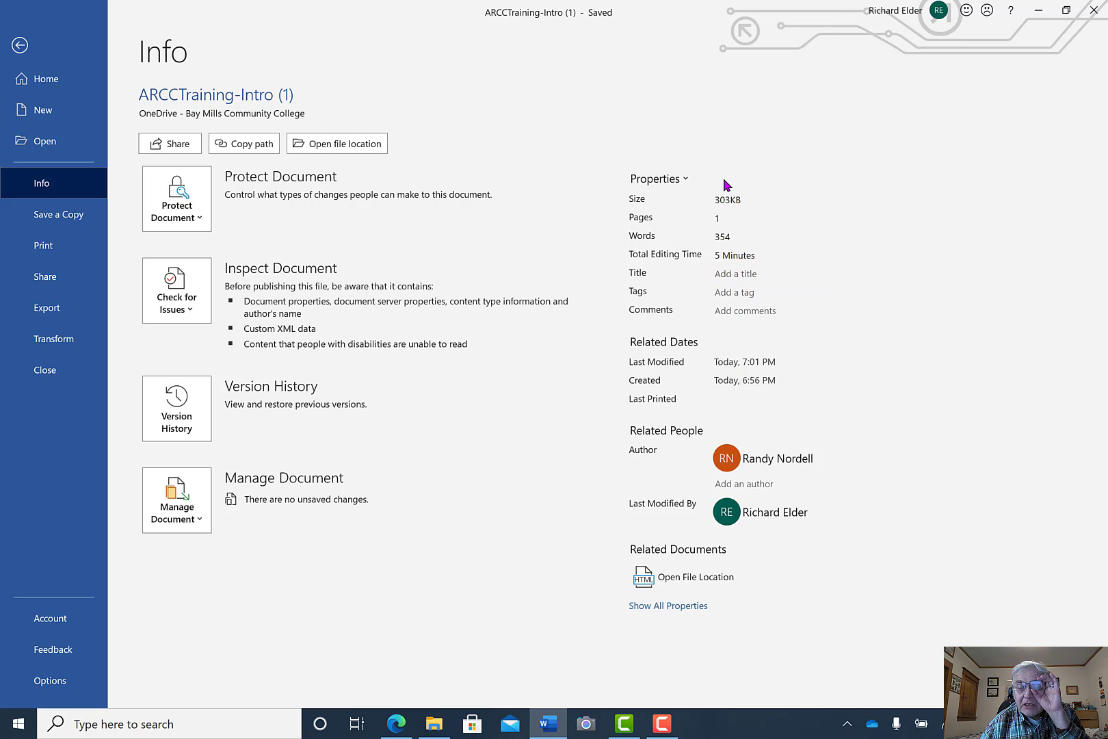
pyautogui.click(749, 272)
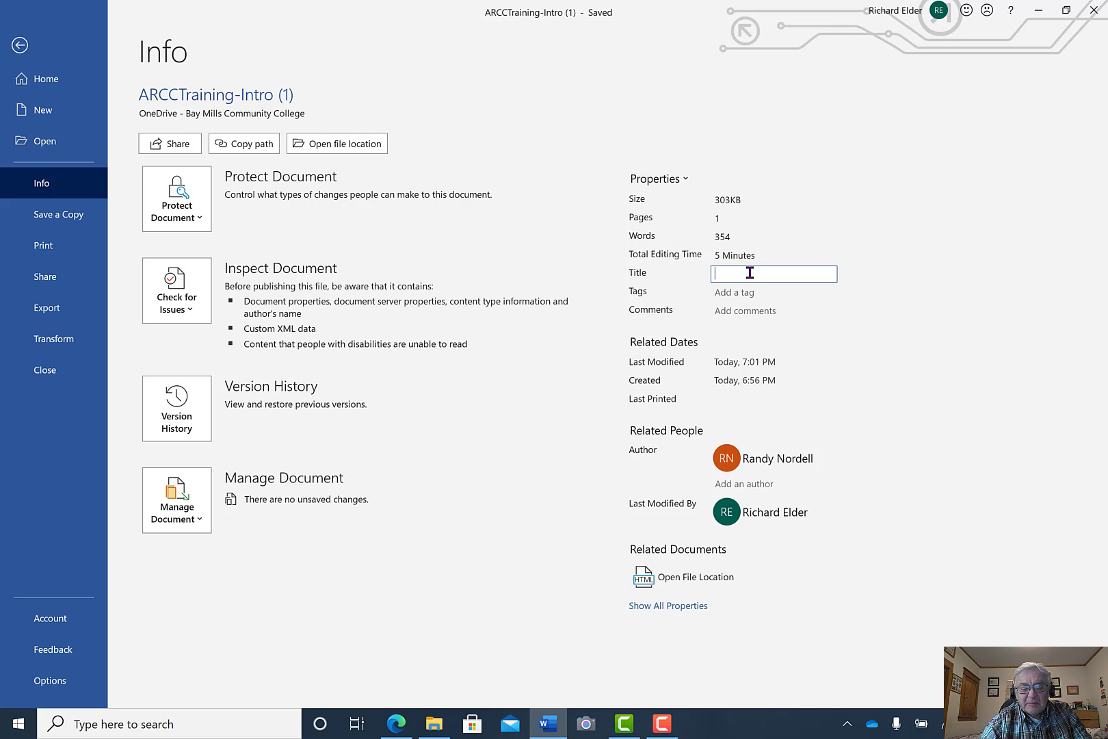
pyautogui.write('AR')
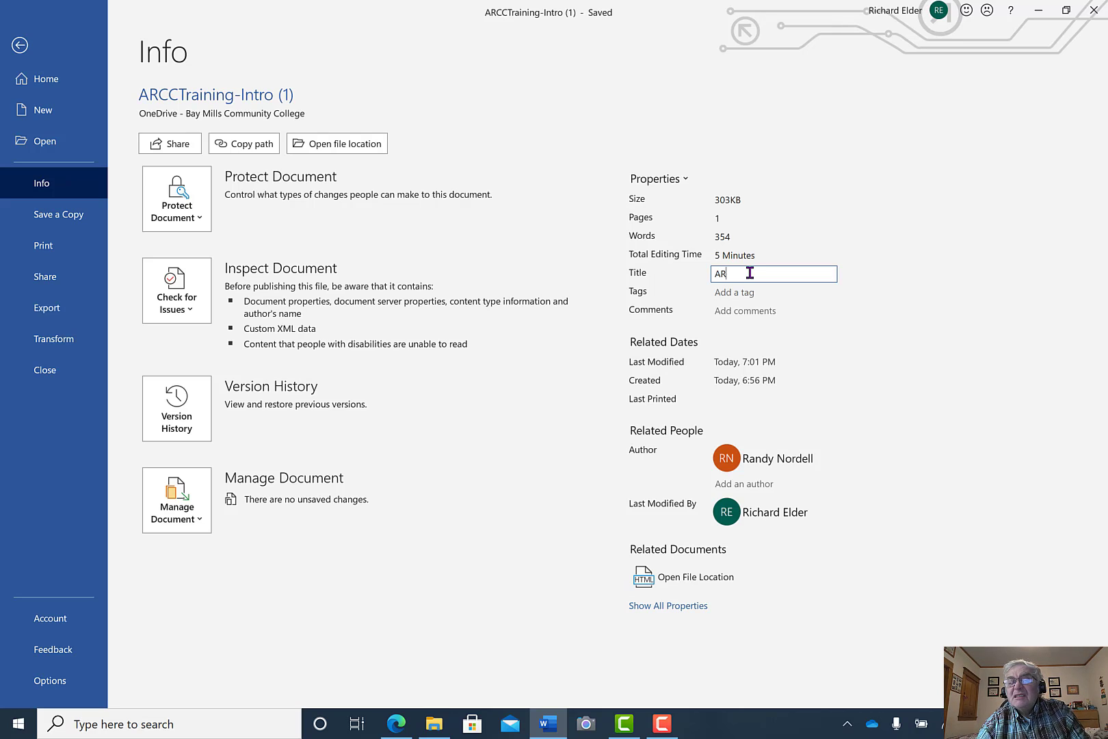
pyautogui.write('CC T')
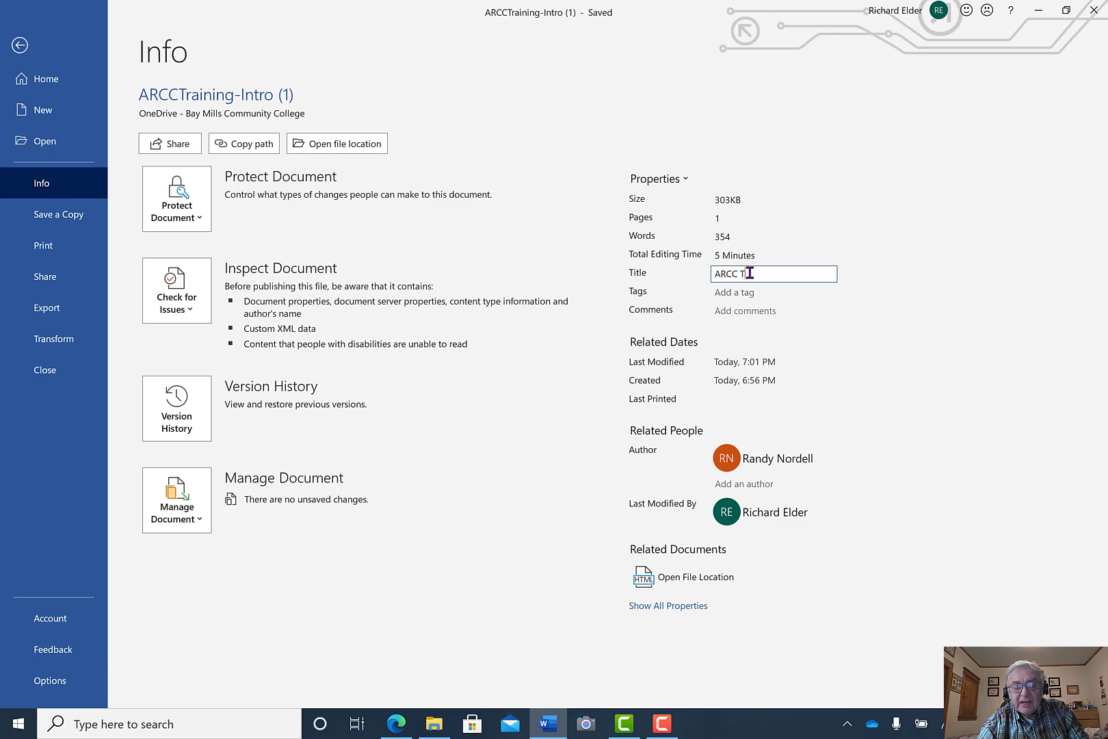
pyautogui.write('raining')
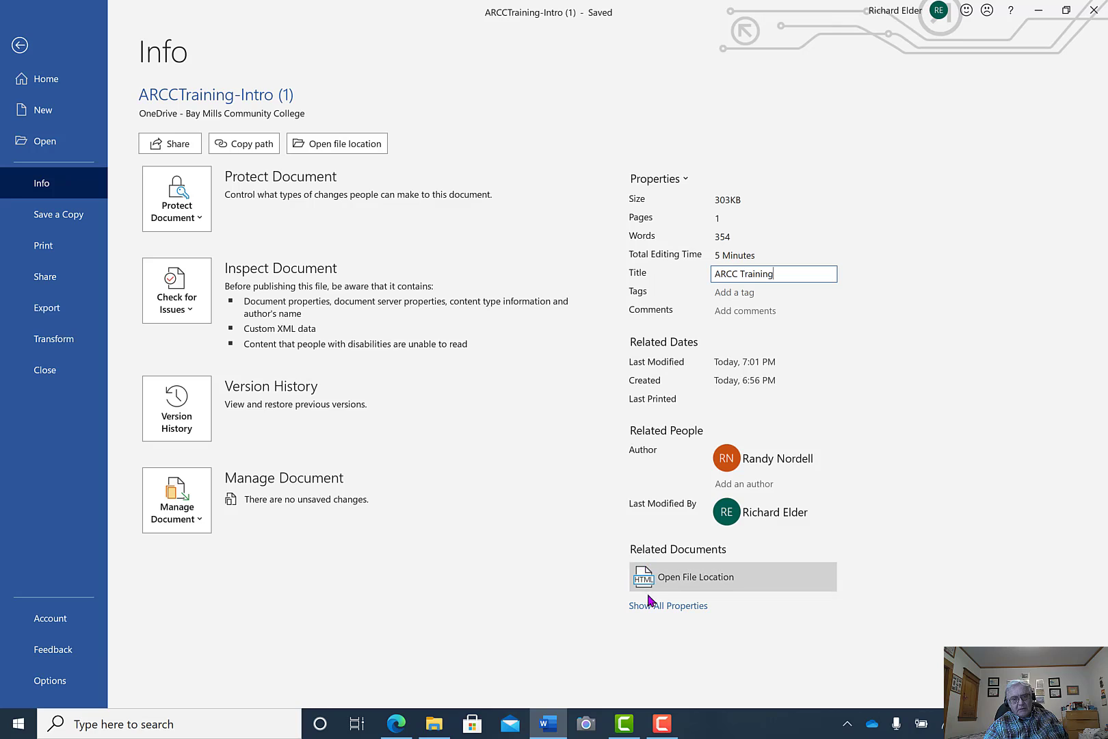
# - Show all document properties and set the Subject to "Heart Rate Training"
pyautogui.click(654, 608)
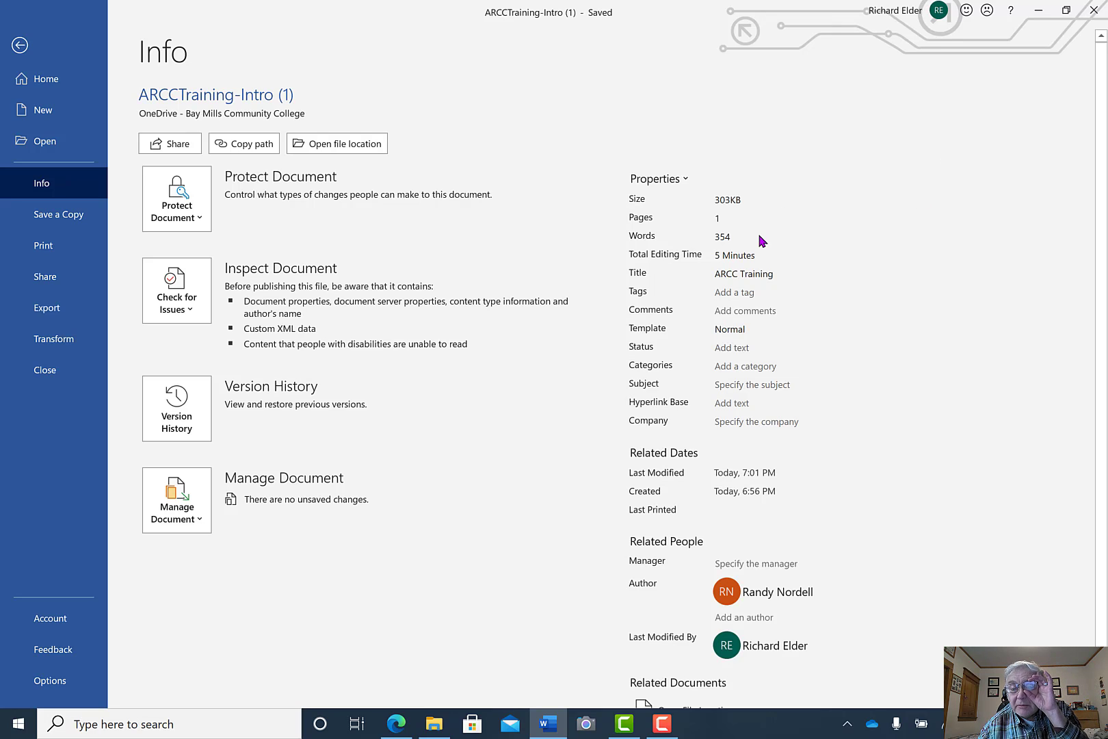
pyautogui.click(740, 387)
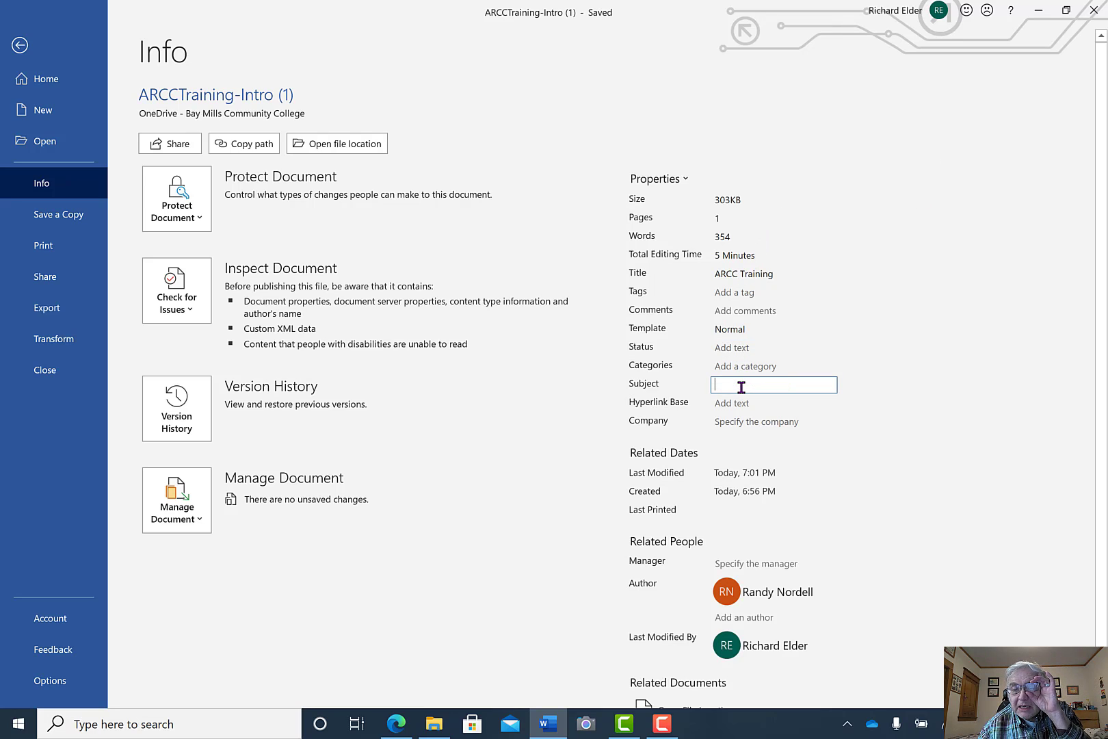
pyautogui.write('H')
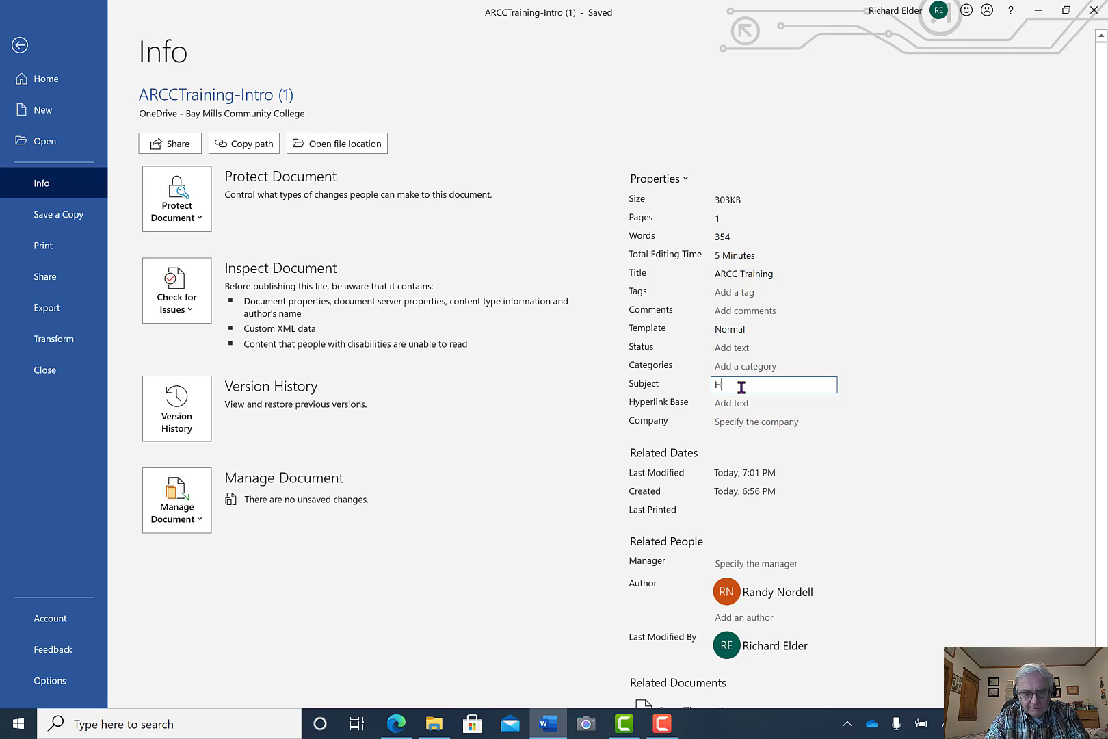
pyautogui.write('e')
pyautogui.press('BackSpace')
pyautogui.write('e')
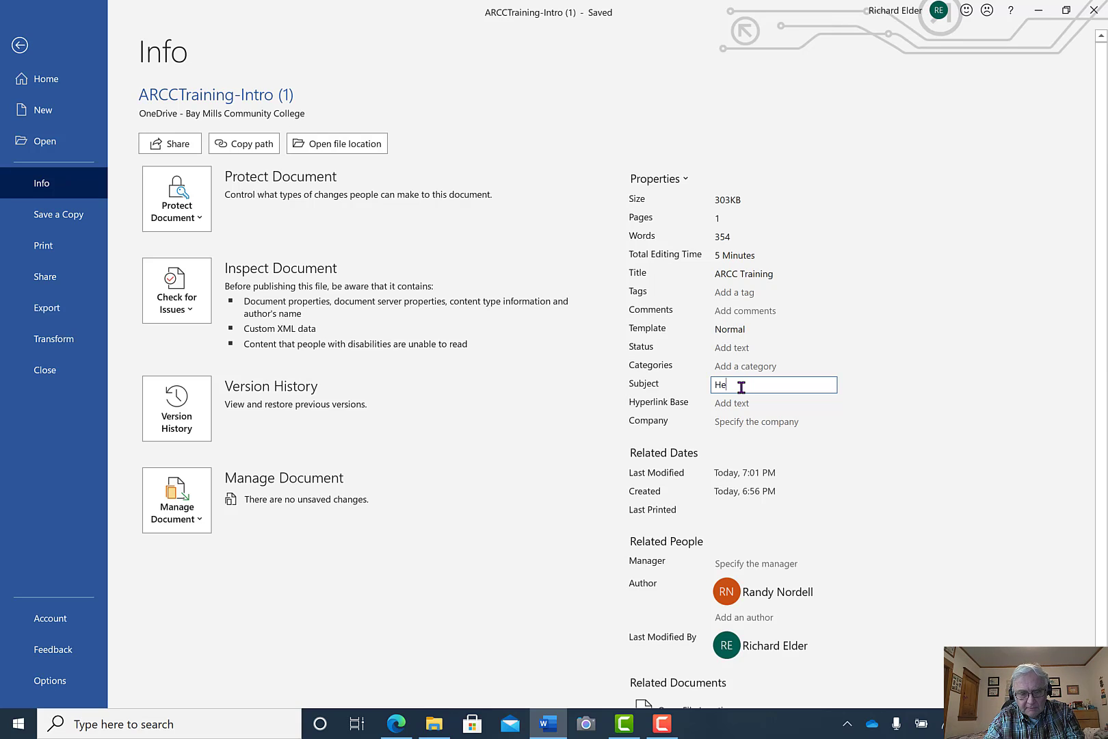
pyautogui.write('art')
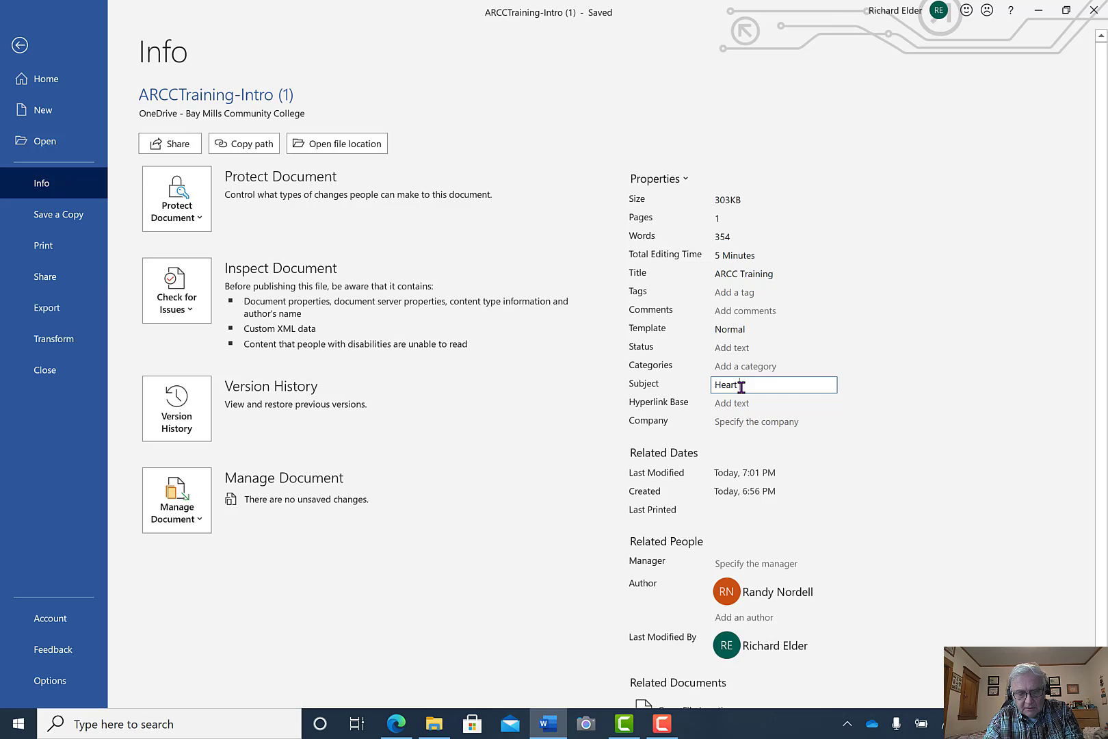
pyautogui.write(' Rate Trainn')
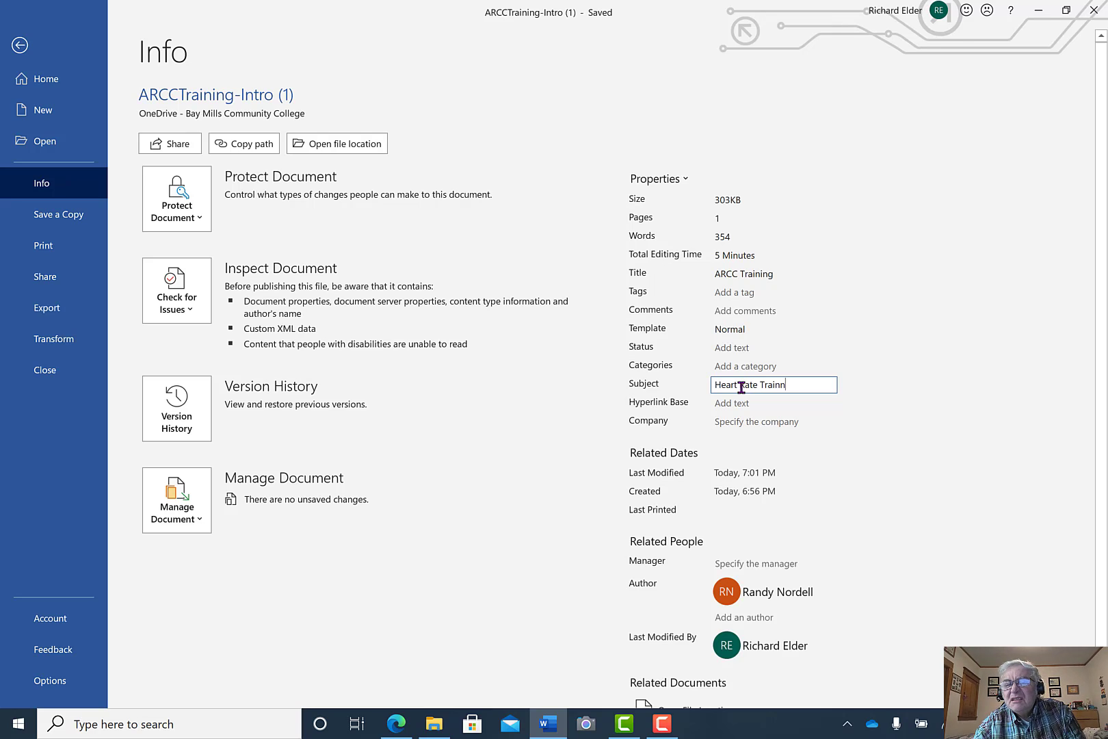
pyautogui.press('BackSpace')
pyautogui.write('imn')
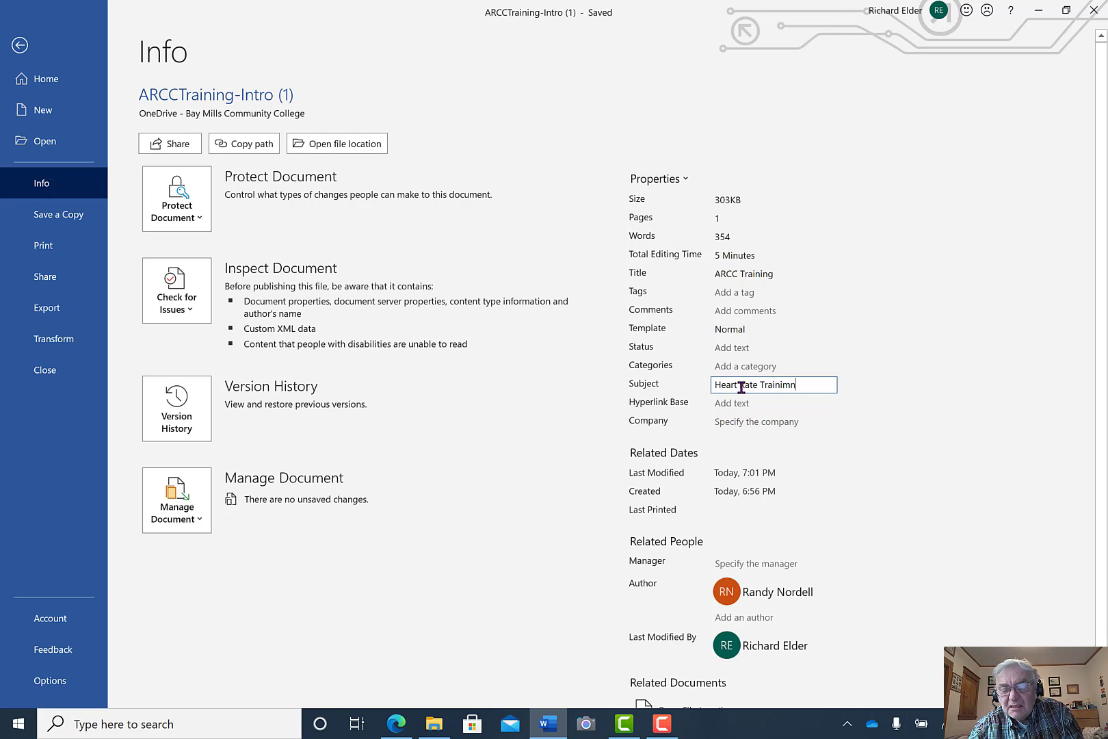
pyautogui.press('BackSpace')
pyautogui.write('ng')
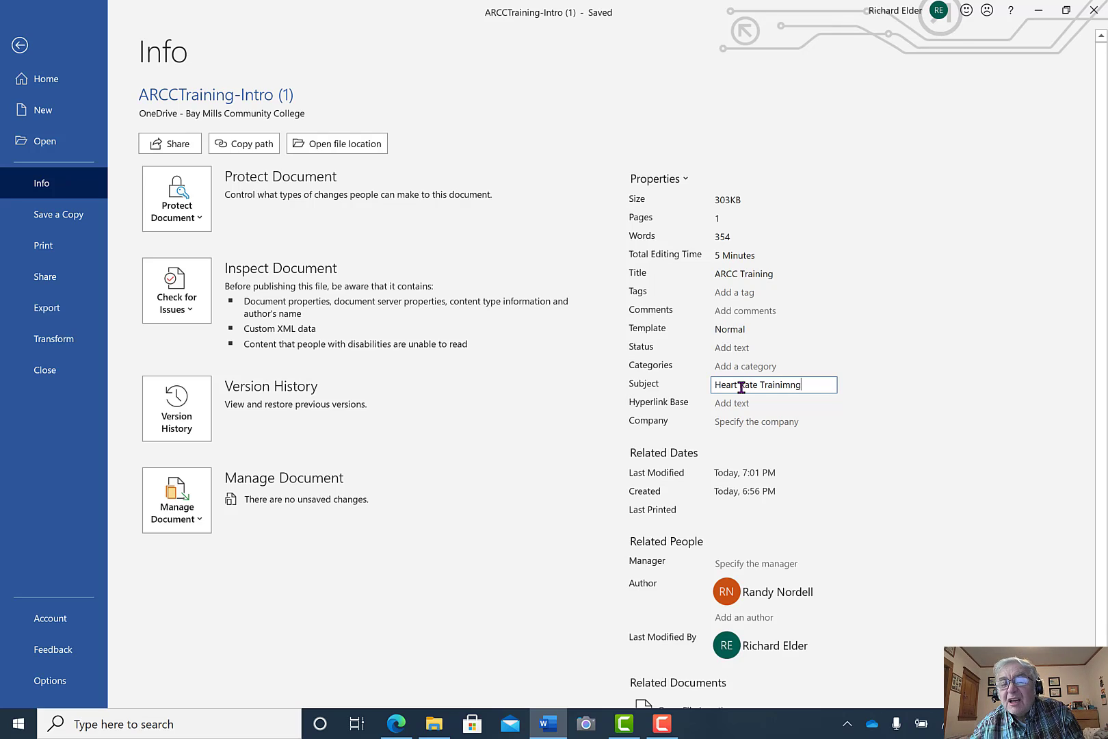
pyautogui.press('BackSpace')
pyautogui.press('BackSpace')
pyautogui.press('BackSpace')
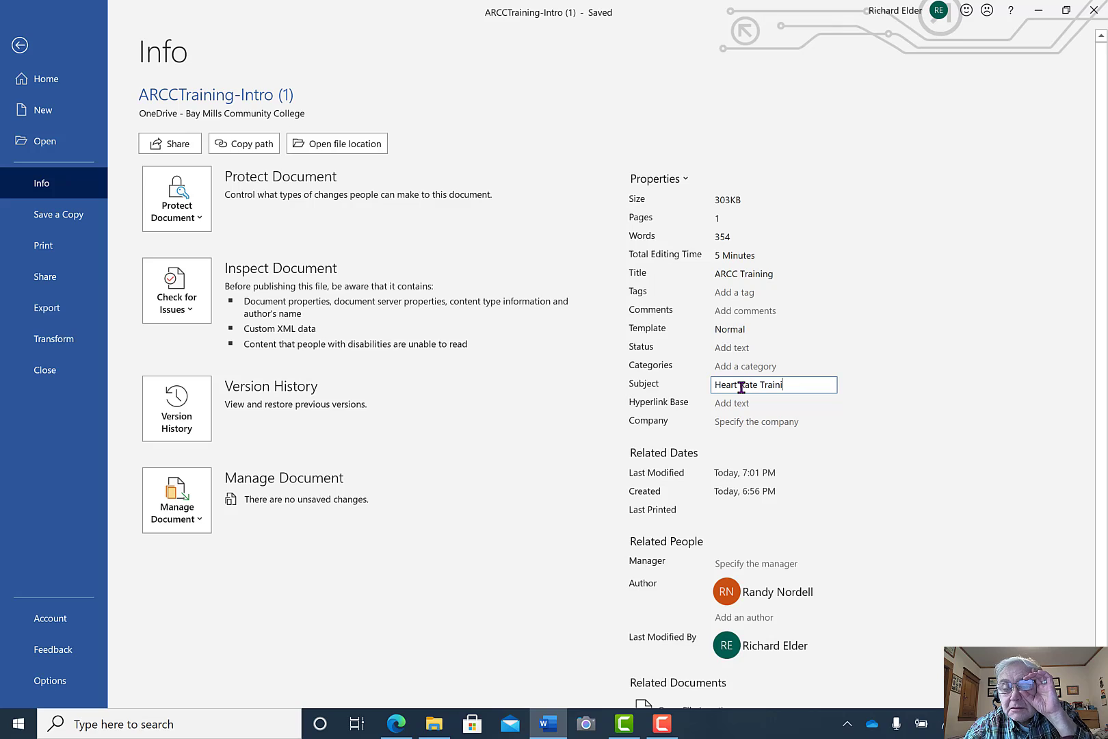
pyautogui.write('ng')
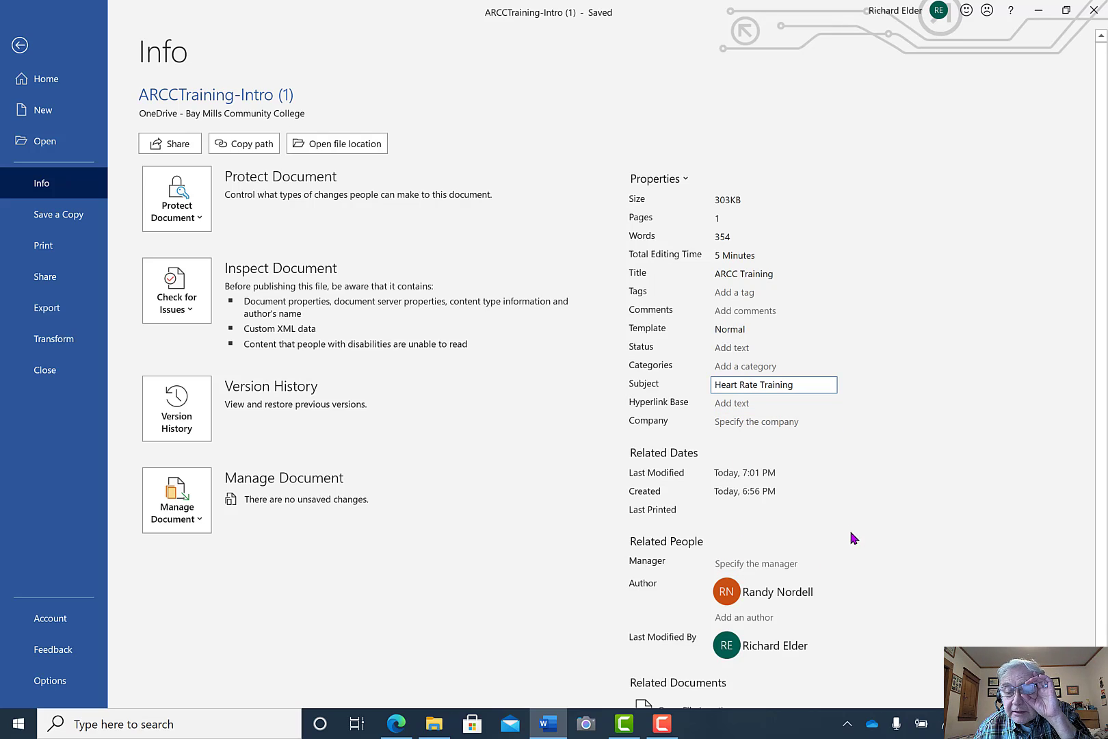
pyautogui.click(901, 409)
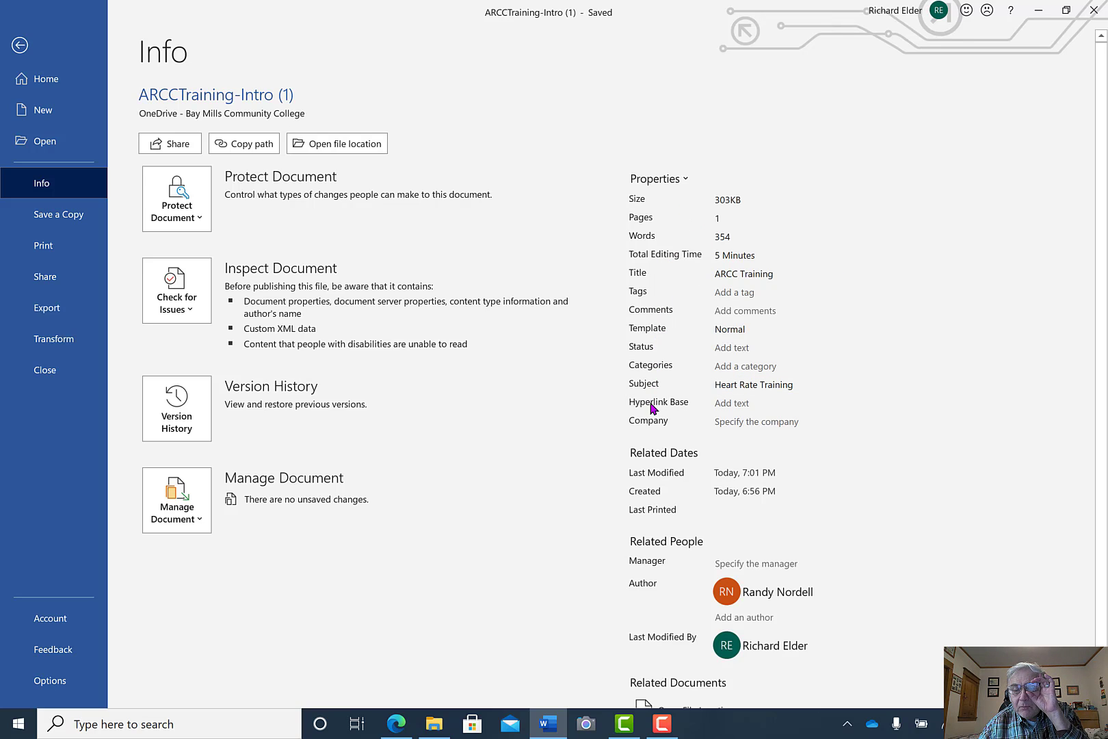
# - Set the Company property to "American River Cycling Club" and return to the document
pyautogui.click(720, 428)
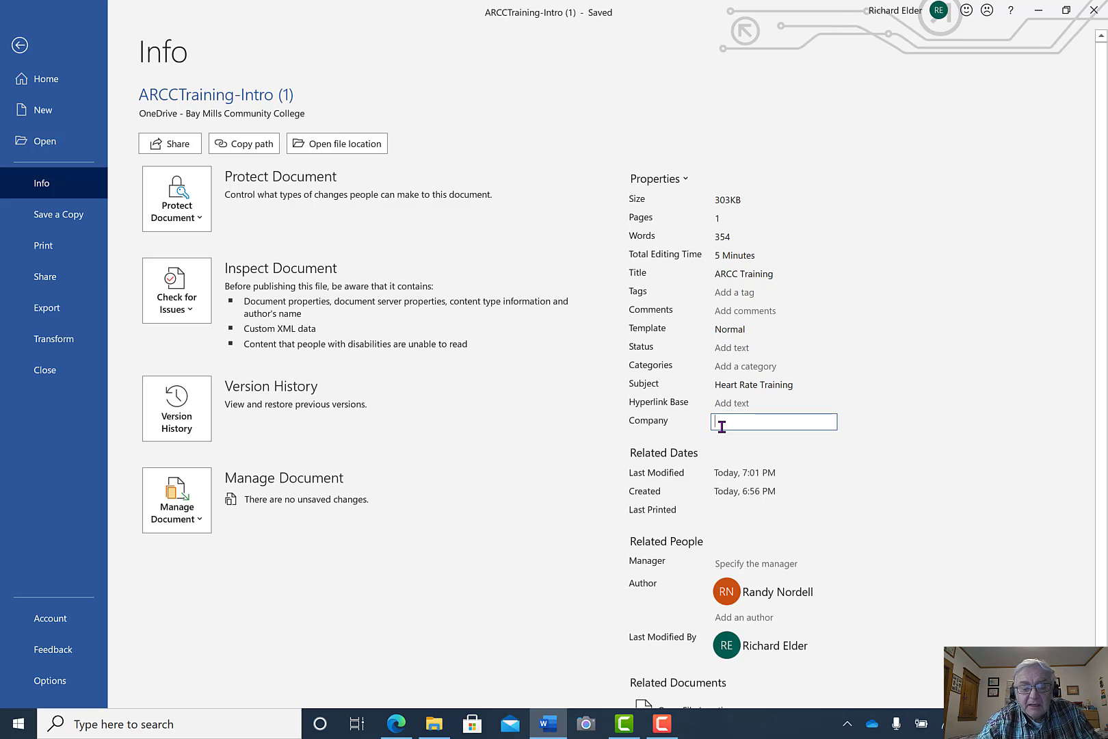
pyautogui.write('Ameri')
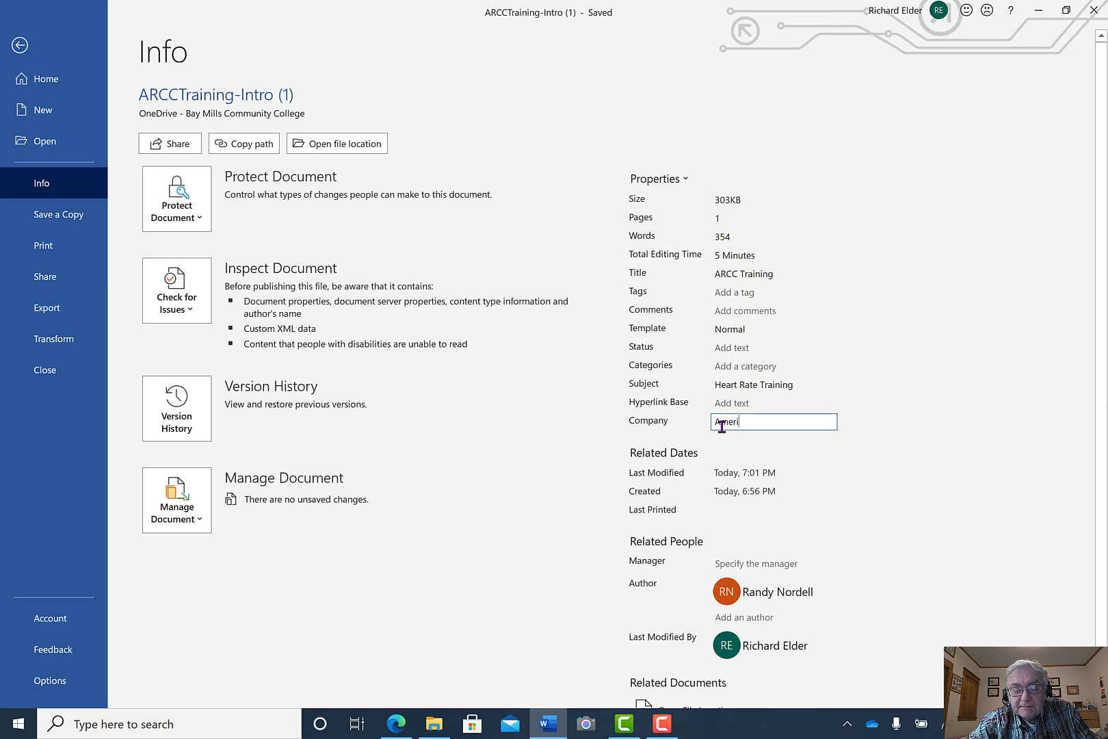
pyautogui.write('can R')
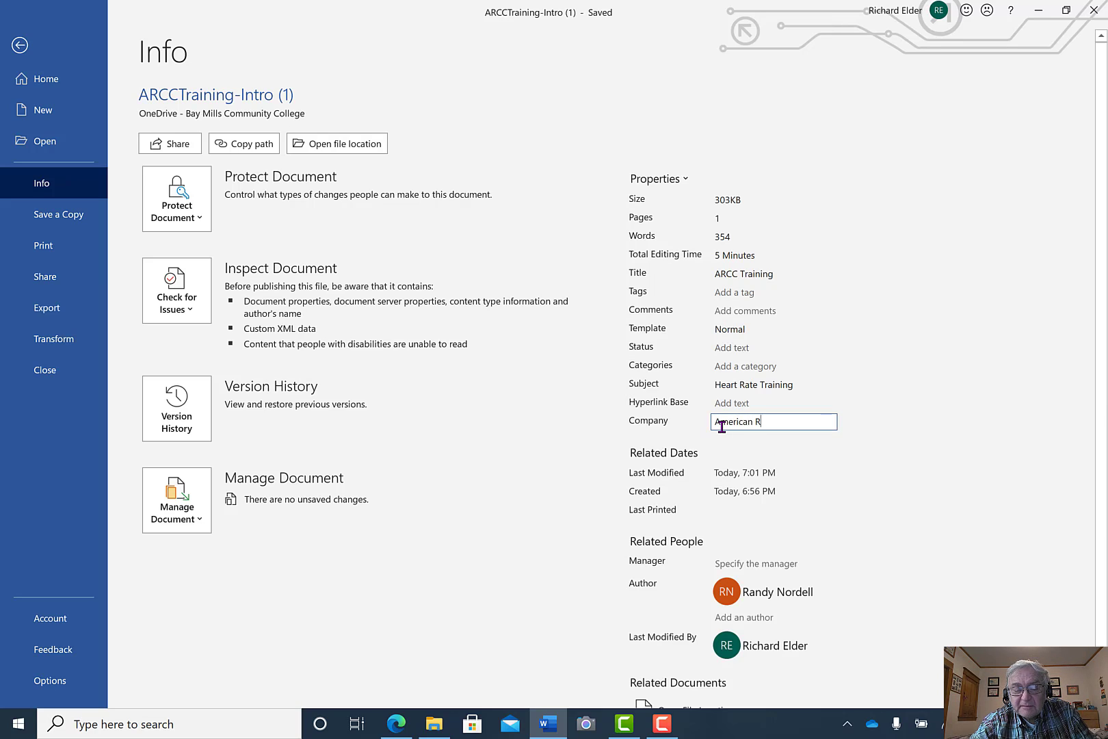
pyautogui.write('iver Cyclin')
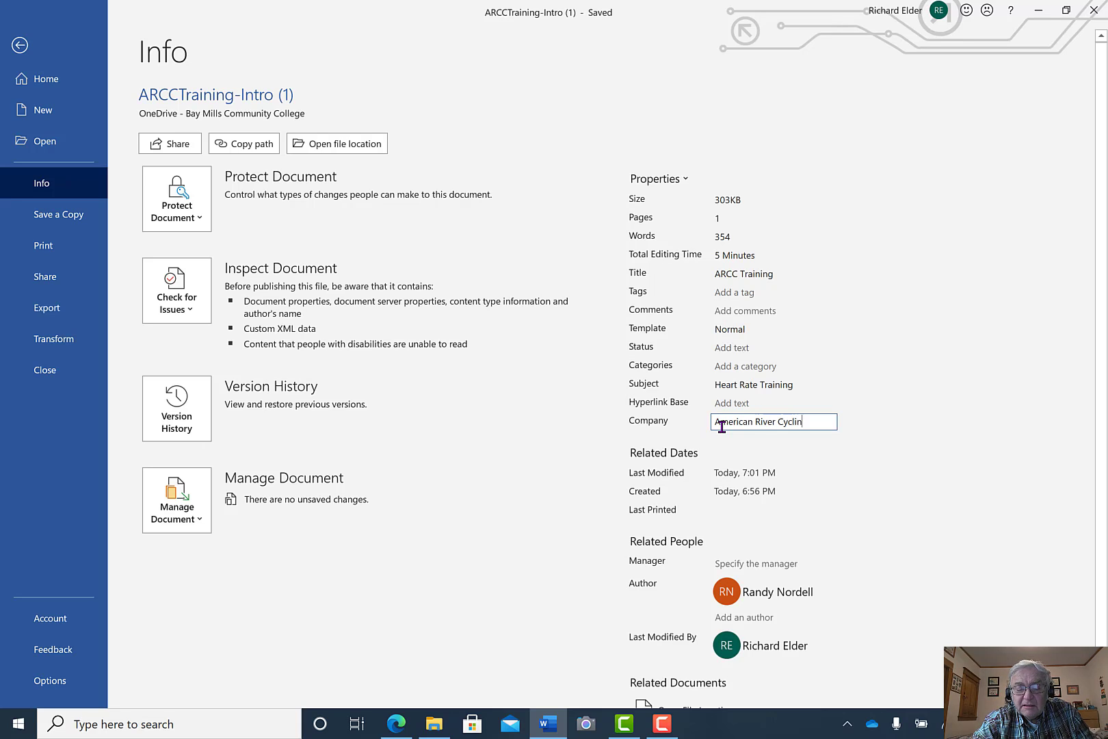
pyautogui.write('g Club')
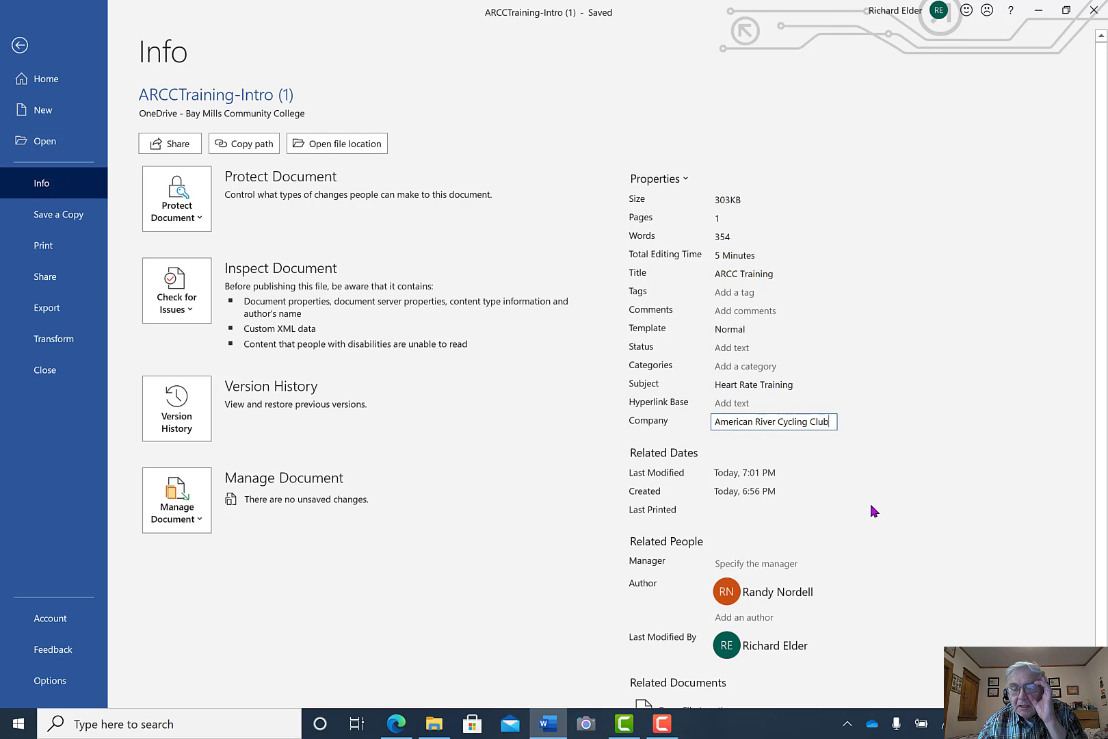
pyautogui.click(895, 485)
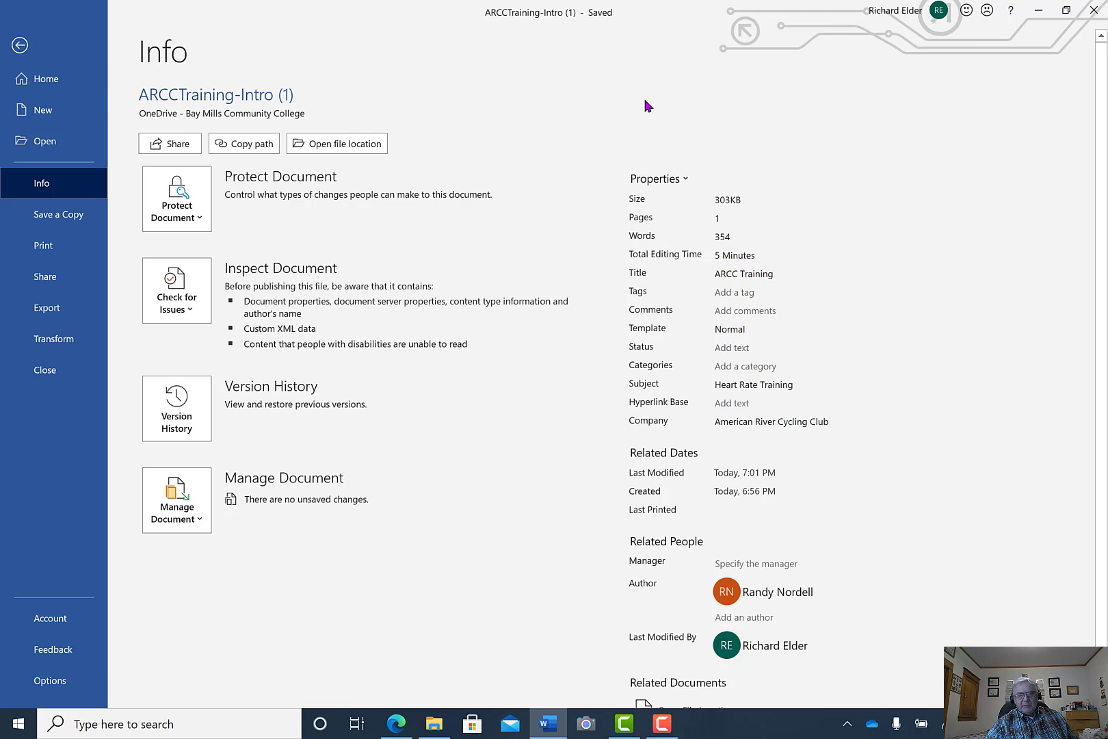
pyautogui.click(19, 45)
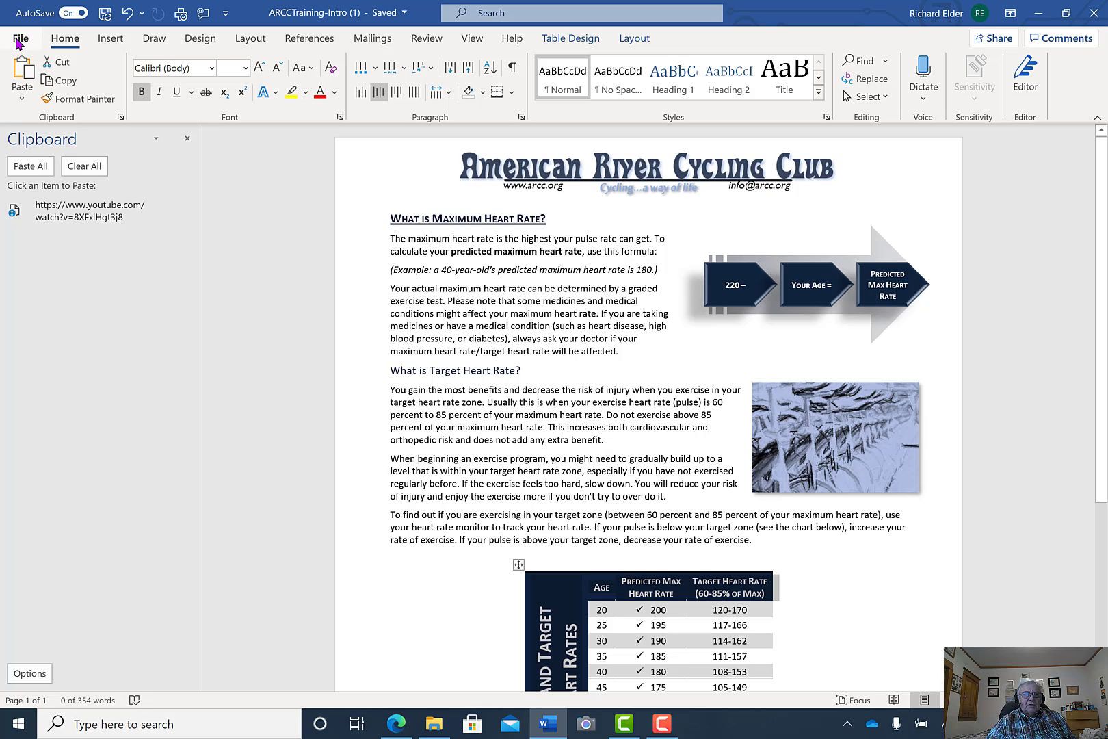
# - Review the document's info, including the author and last-modified-by entries, and return to the document
pyautogui.click(20, 41)
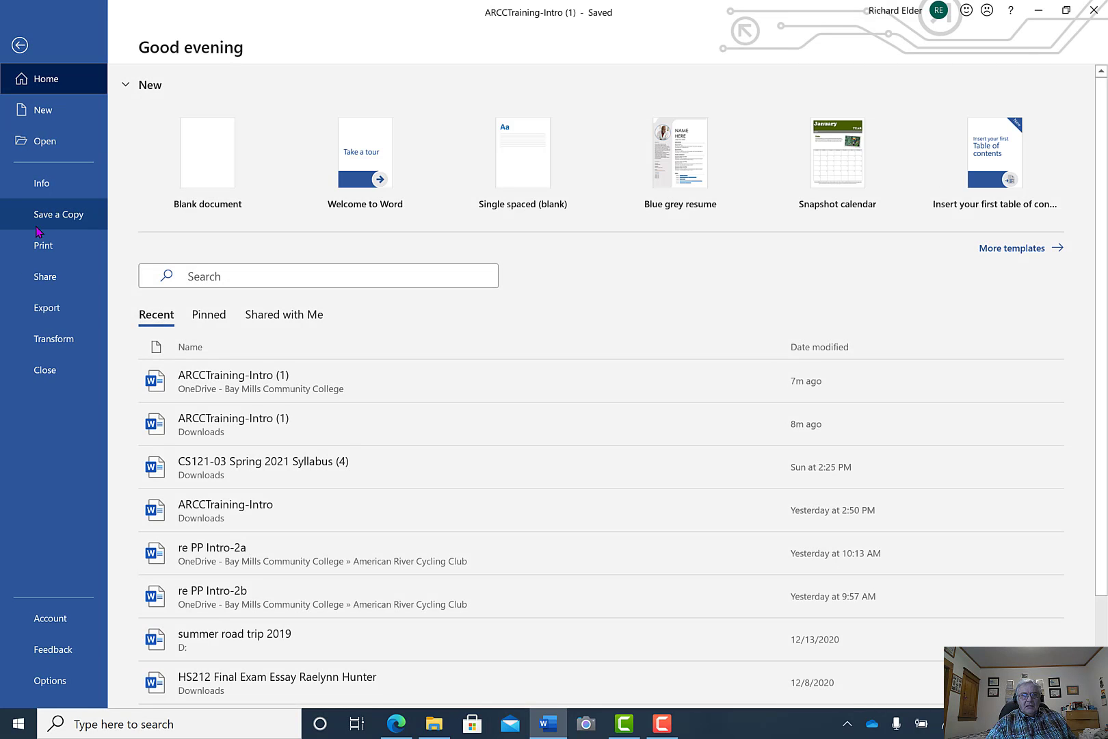
pyautogui.click(45, 184)
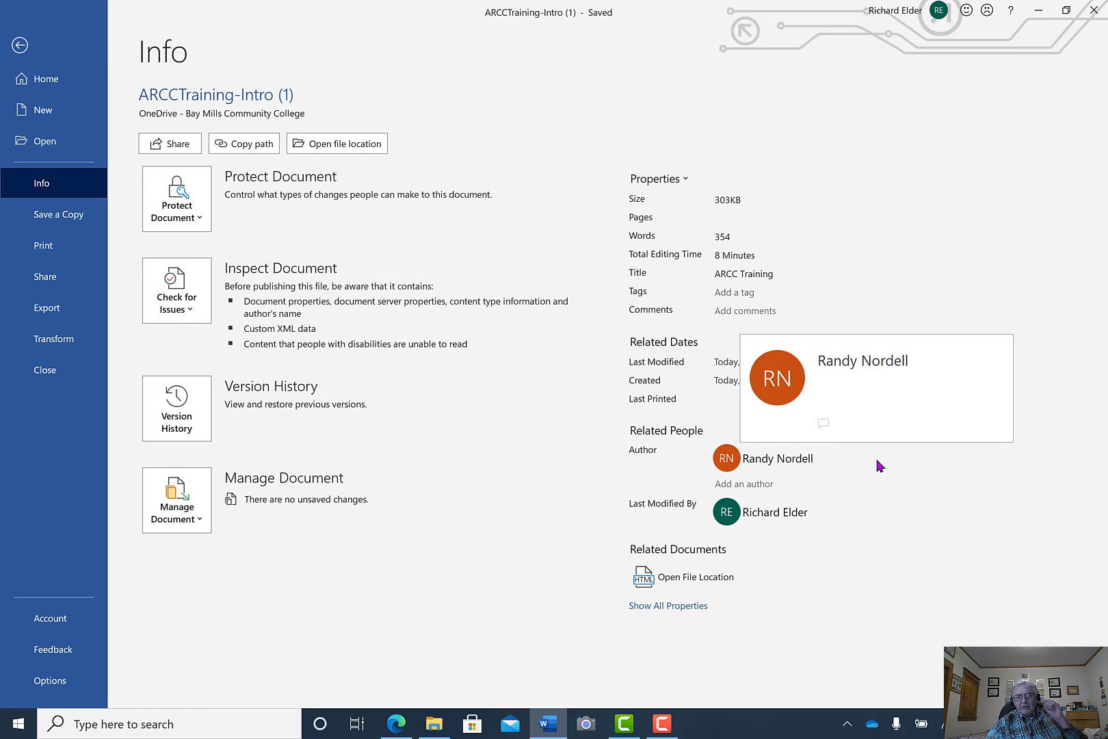
pyautogui.click(819, 484)
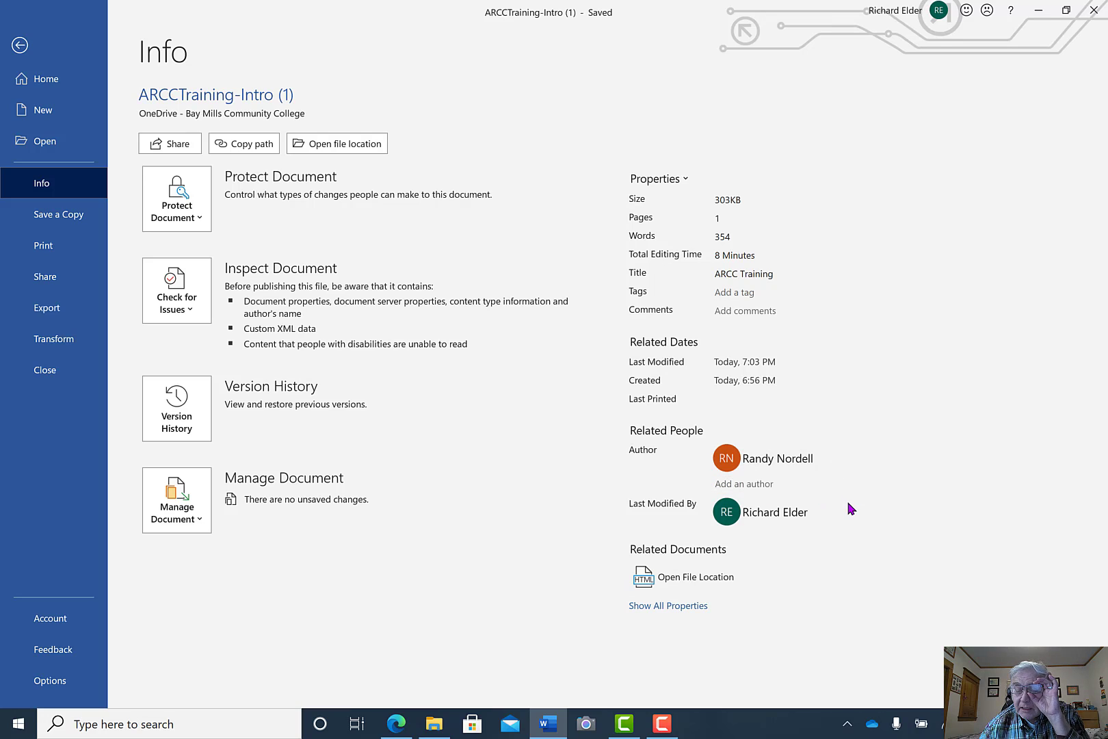
pyautogui.moveTo(796, 533)
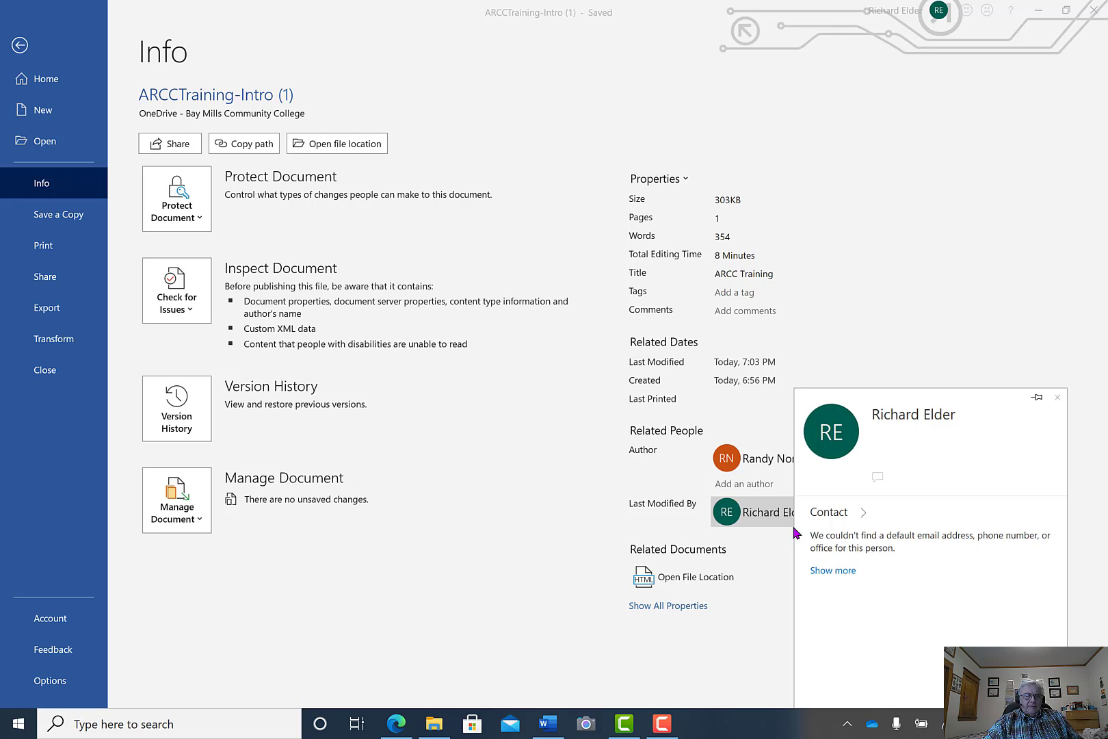
pyautogui.click(992, 233)
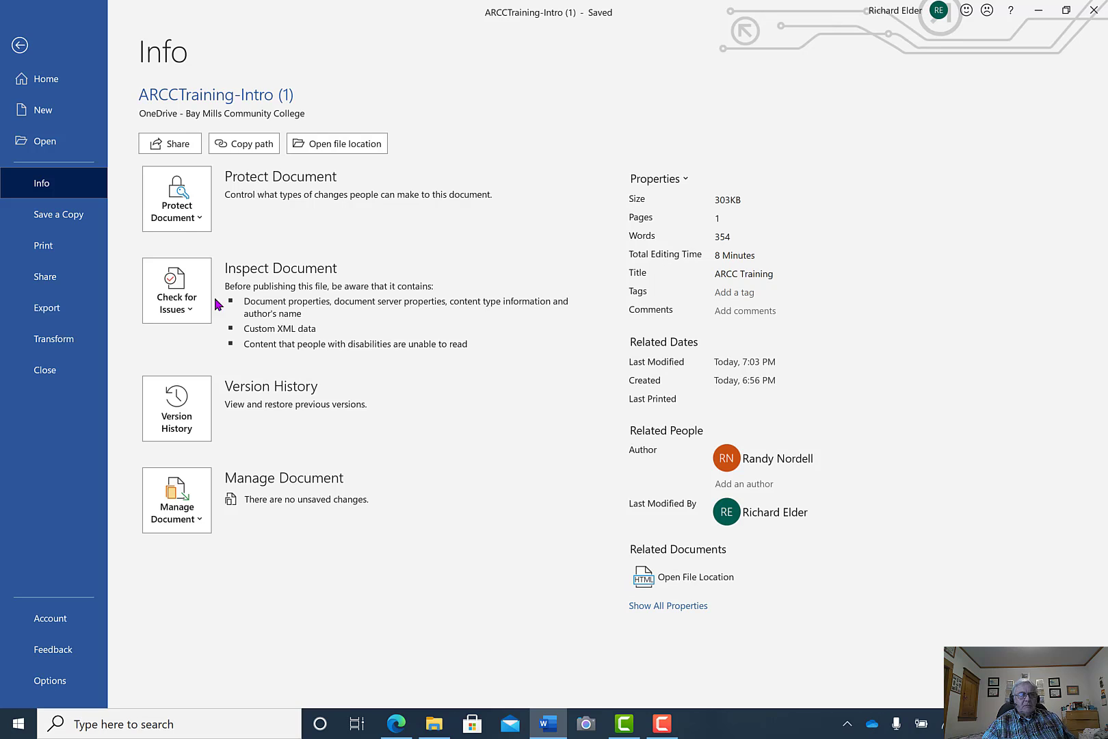
pyautogui.click(21, 45)
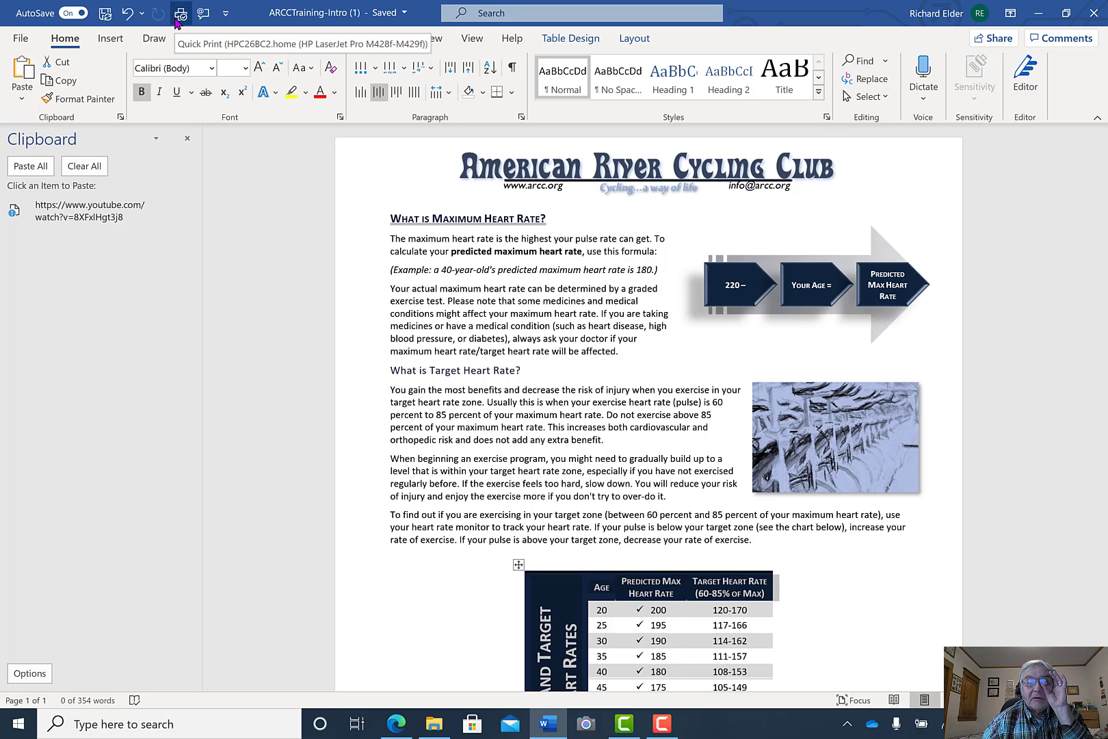
pyautogui.click(141, 13)
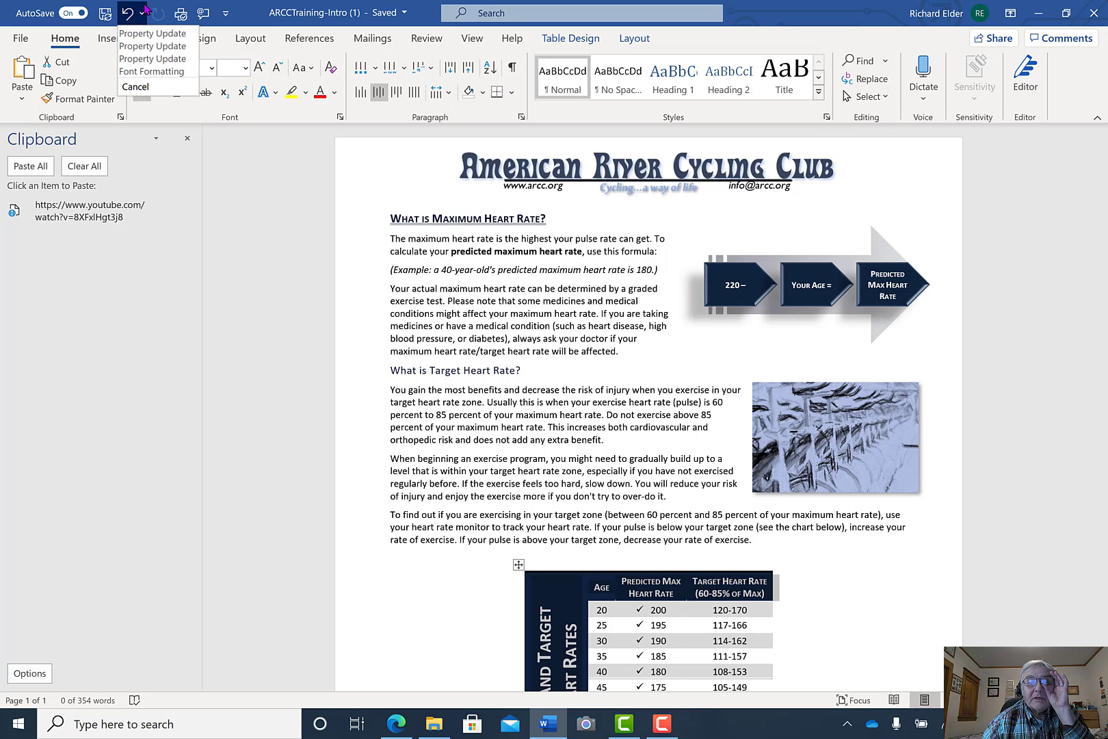
pyautogui.click(180, 270)
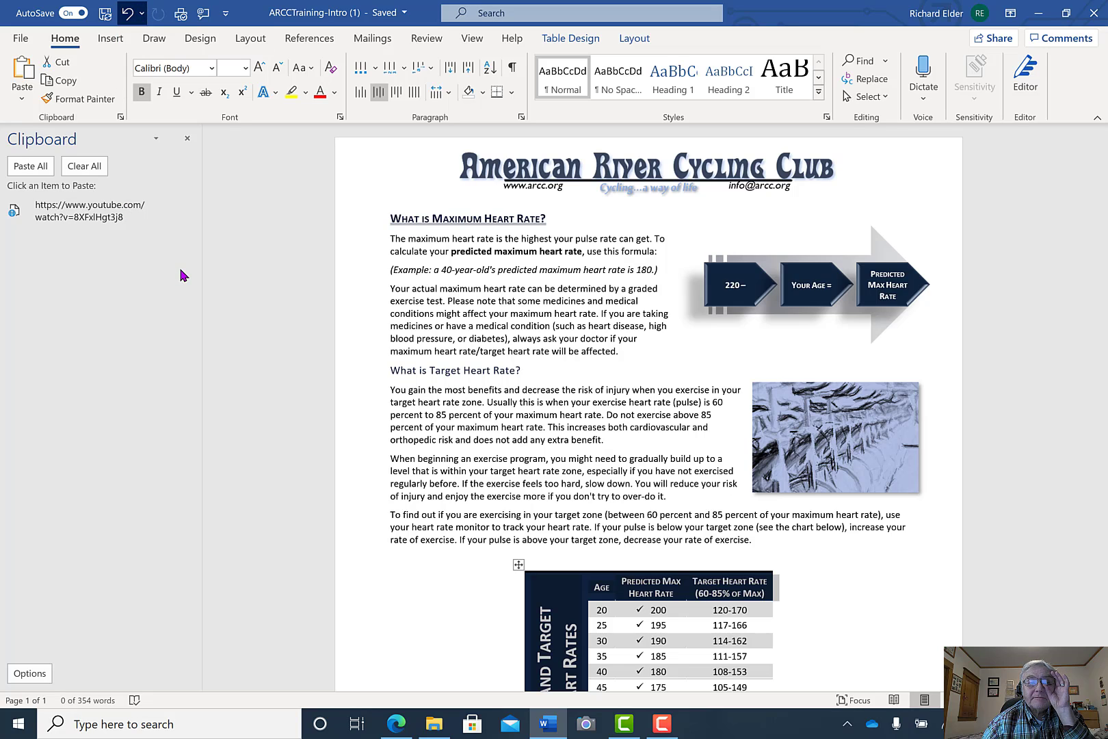
# - Open the Quick Access Toolbar customization options and look through the popular commands available to add
pyautogui.click(225, 14)
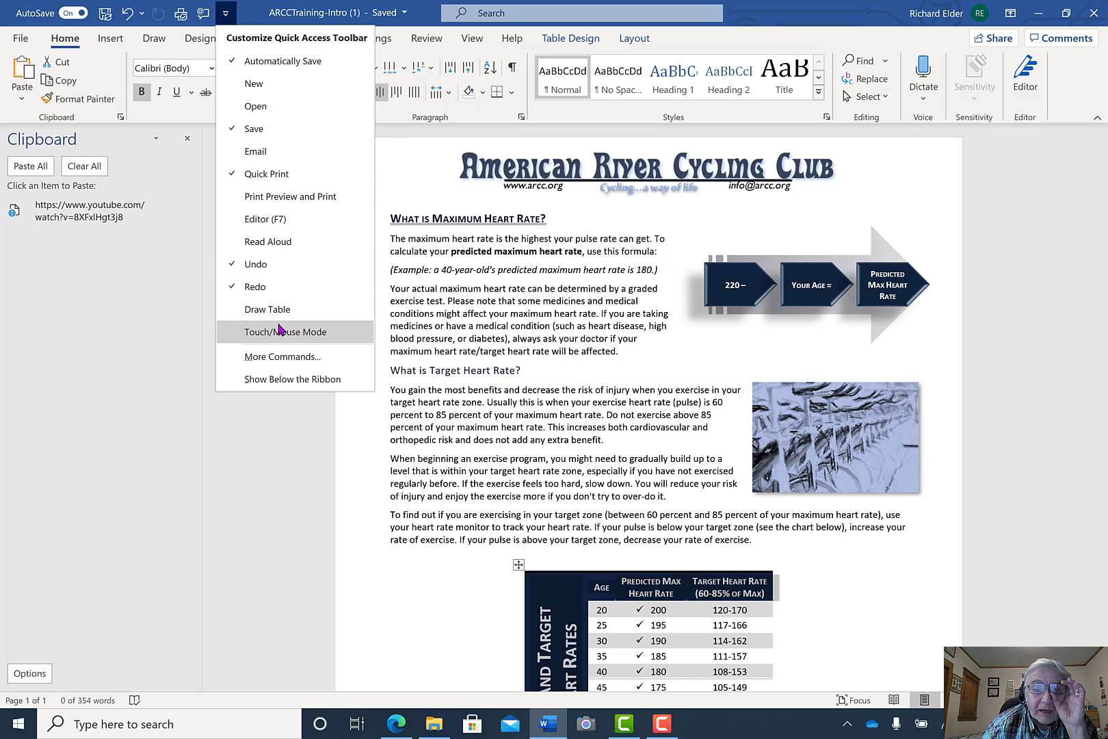
pyautogui.click(272, 357)
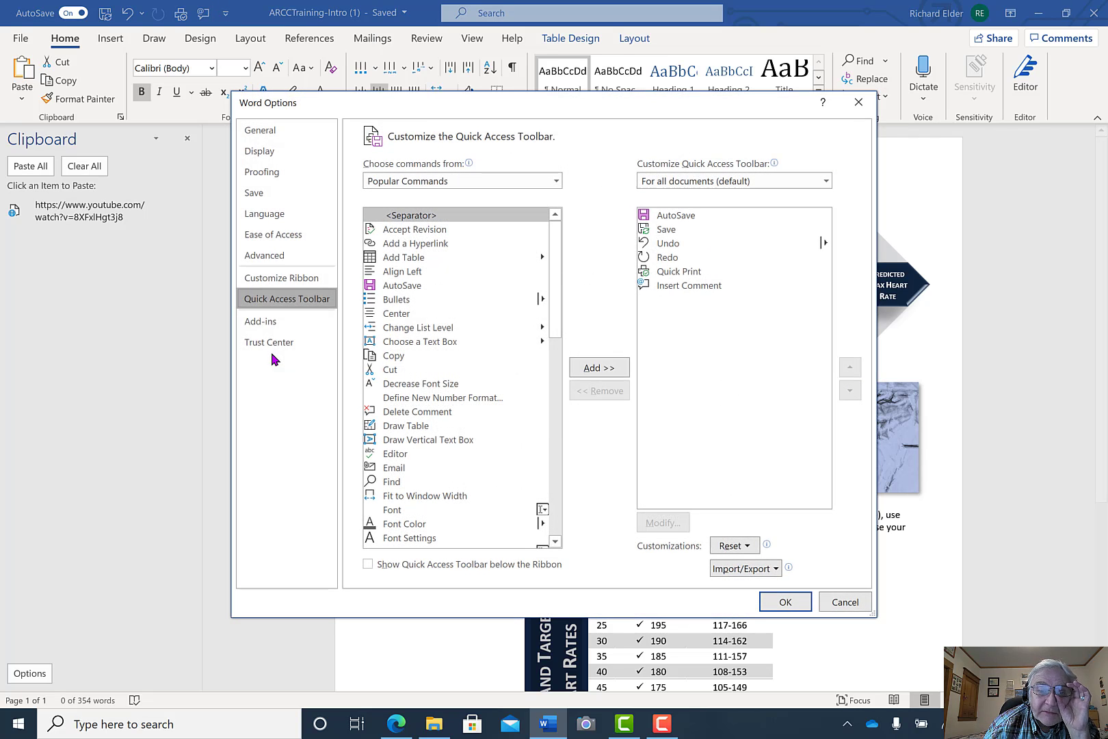
pyautogui.scroll(-2, 419, 397)
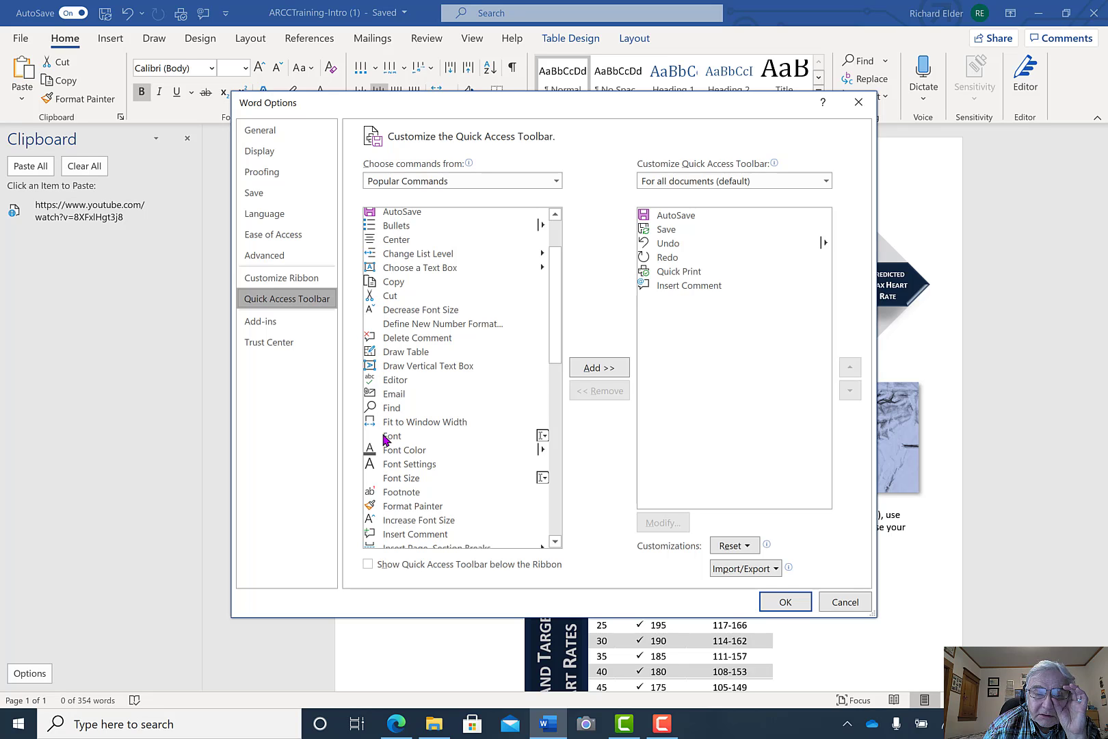
pyautogui.scroll(-3, 386, 467)
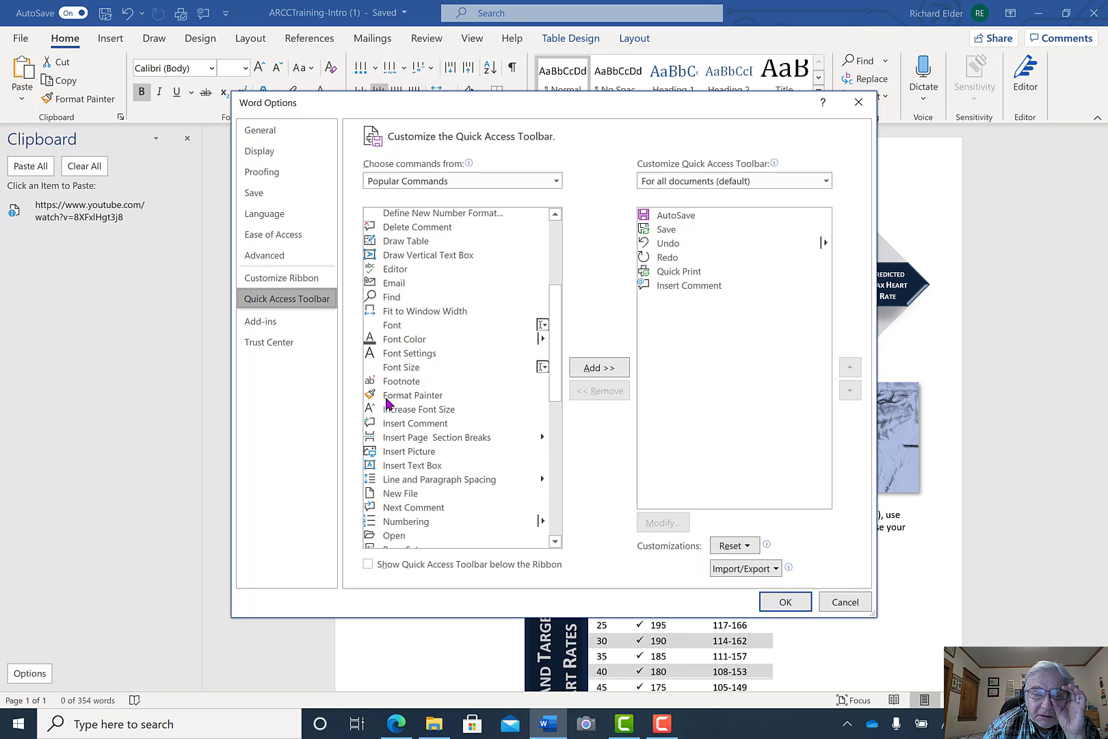
pyautogui.scroll(-1, 384, 460)
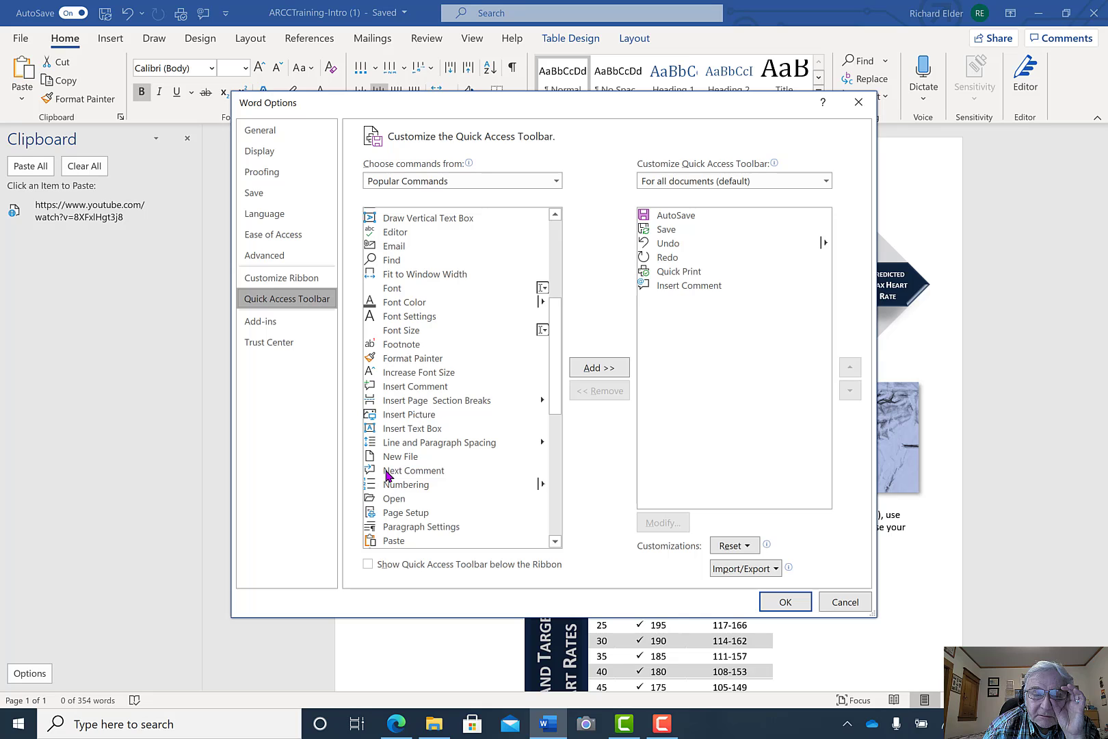
pyautogui.scroll(1, 387, 471)
pyautogui.scroll(3, 399, 408)
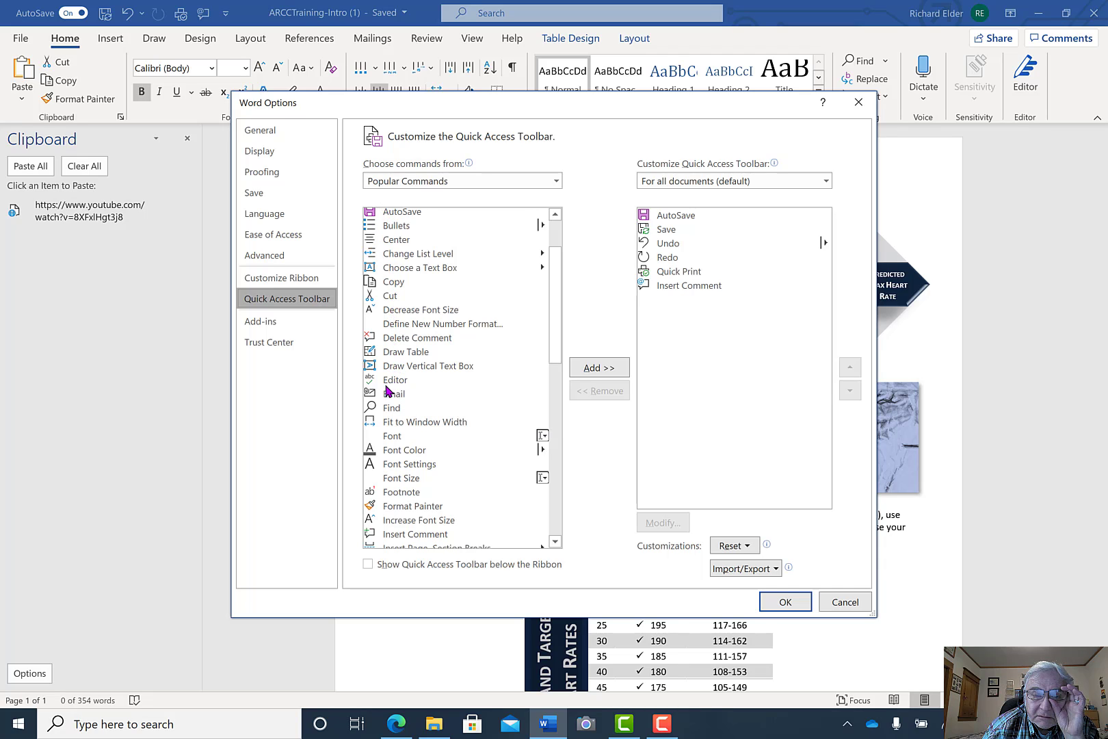
pyautogui.scroll(-1, 393, 373)
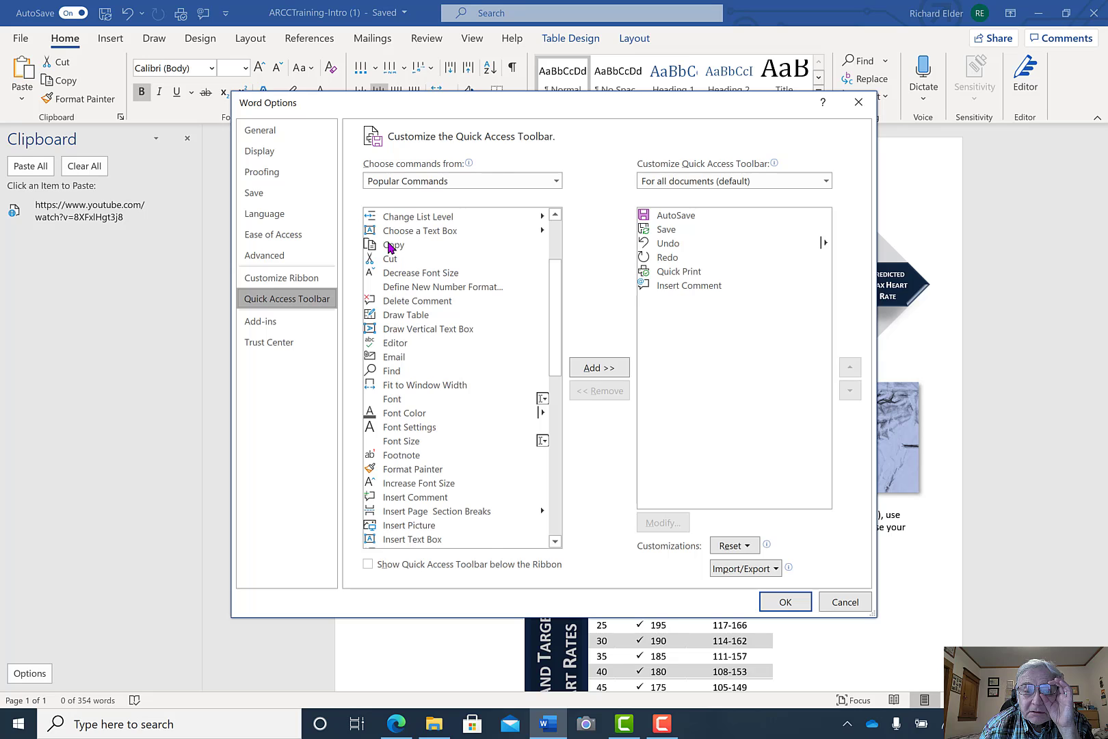
pyautogui.scroll(3, 387, 247)
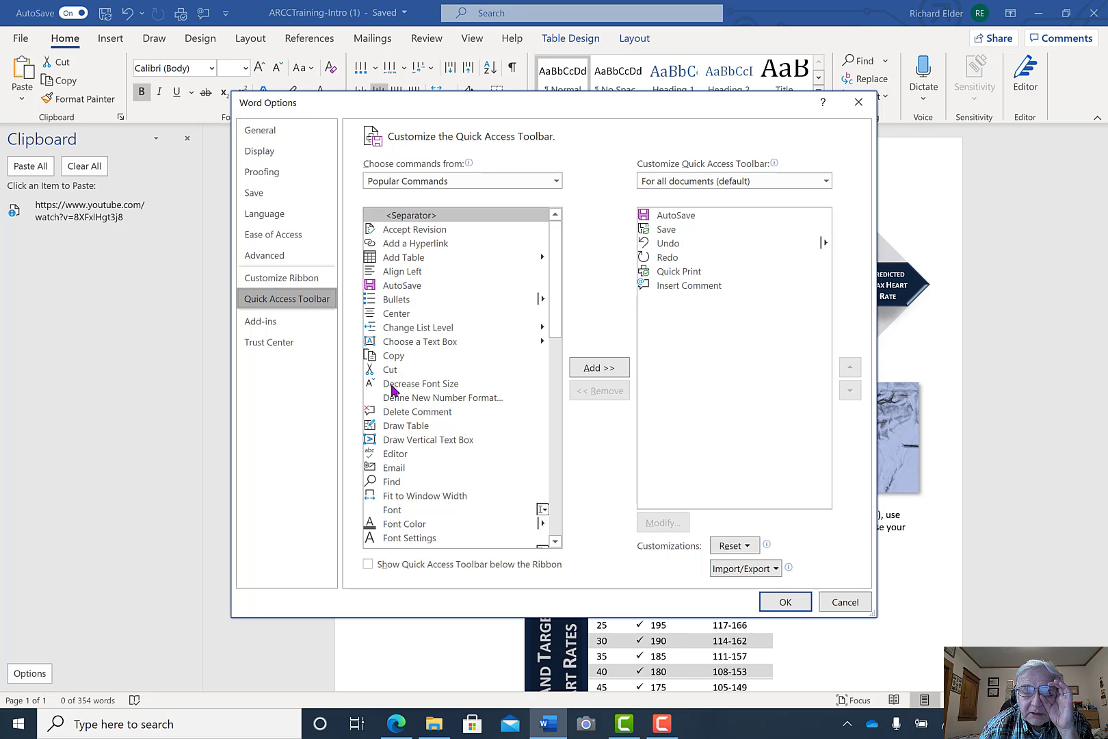
pyautogui.scroll(-4, 391, 389)
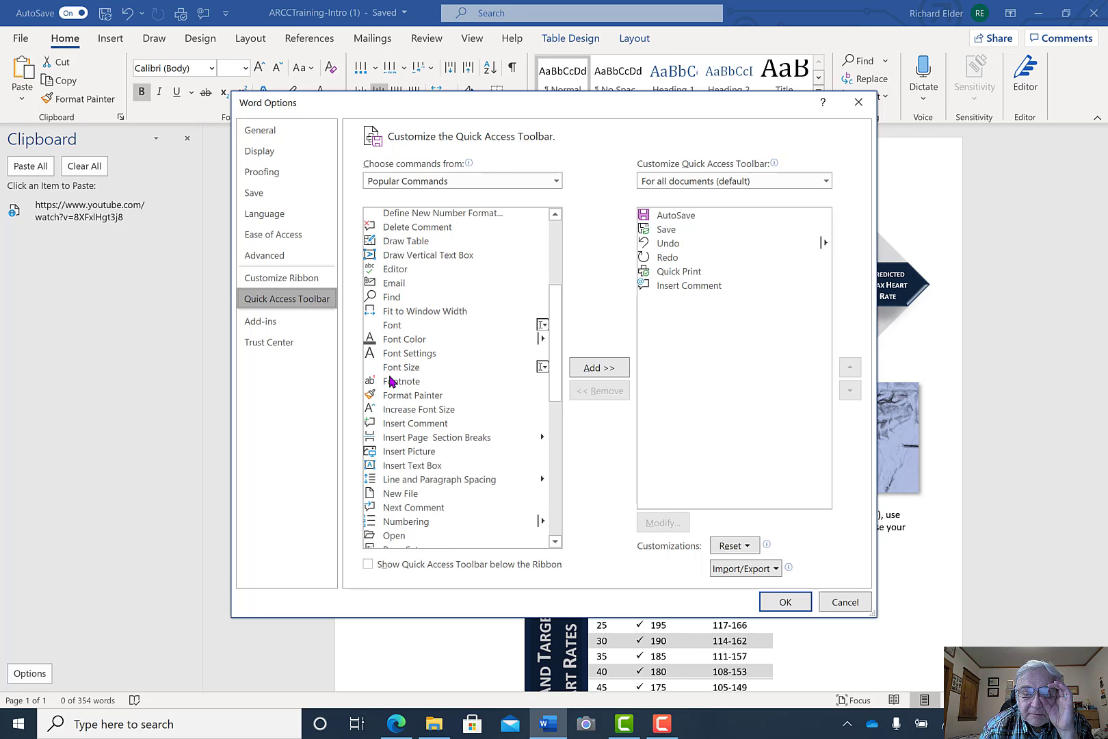
pyautogui.scroll(-1, 404, 405)
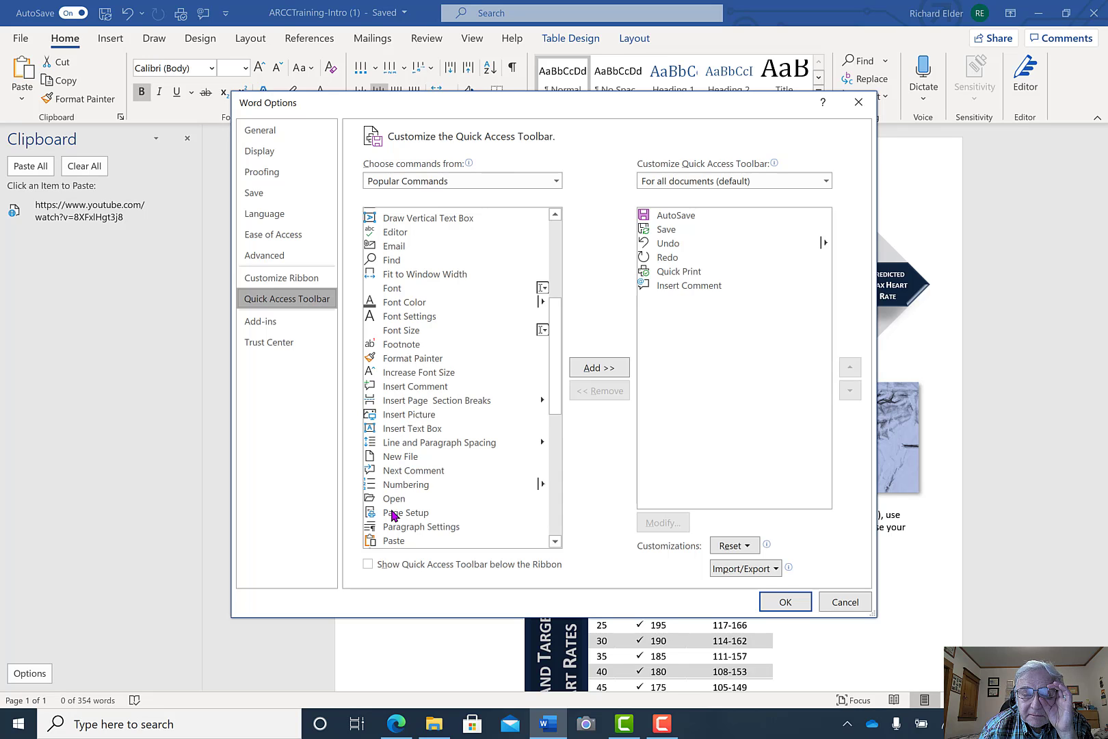
pyautogui.scroll(-3, 395, 516)
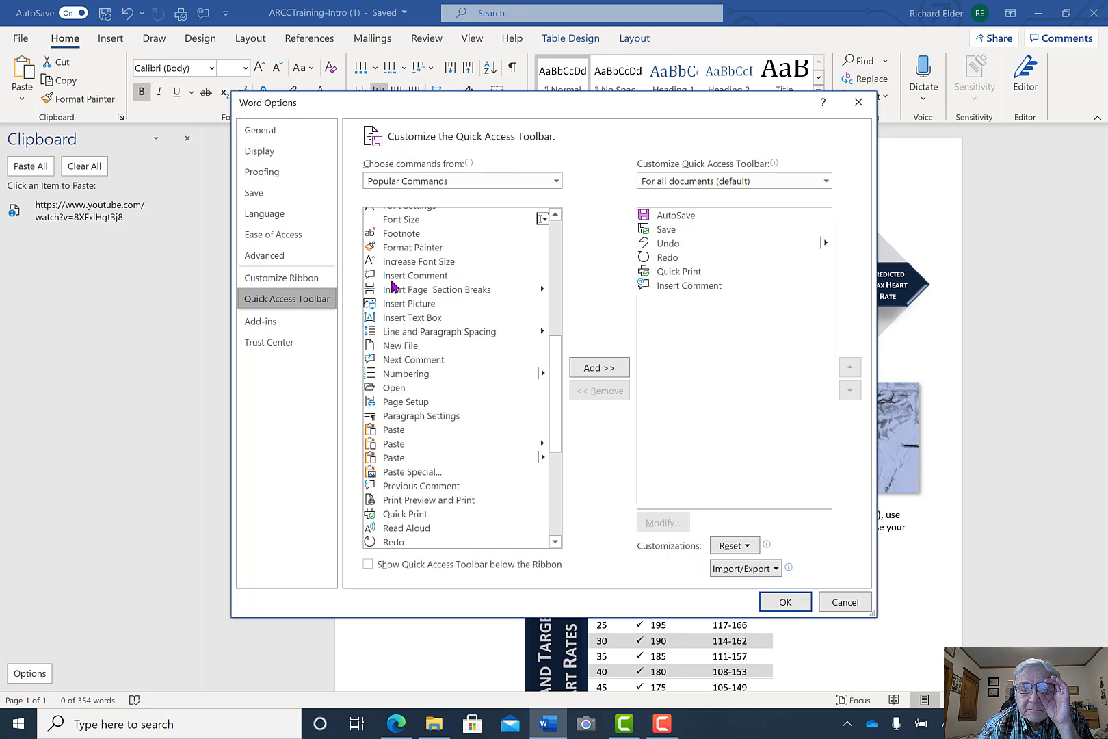
pyautogui.scroll(3, 395, 287)
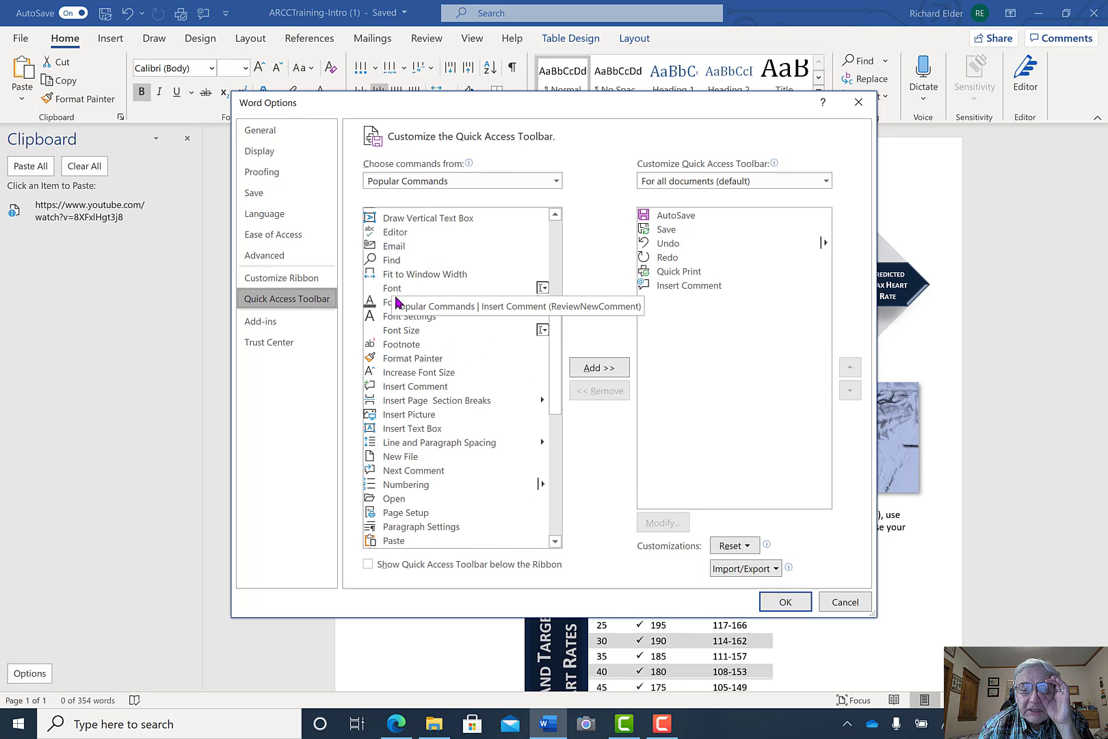
pyautogui.scroll(1, 403, 314)
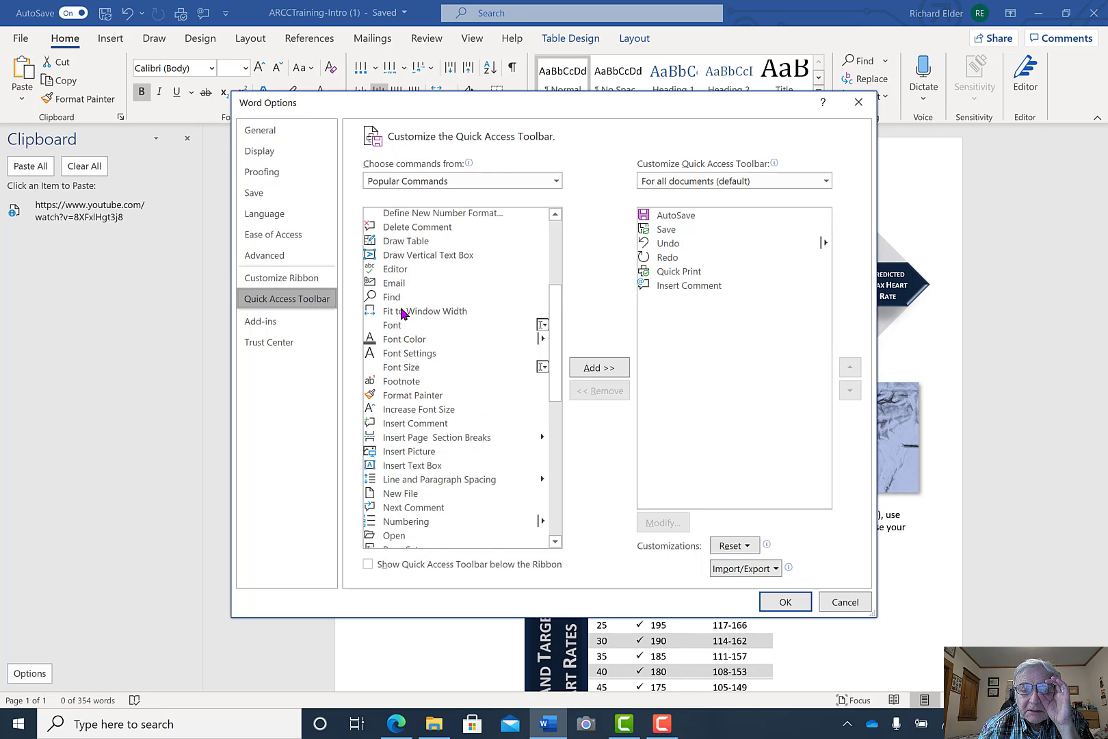
pyautogui.scroll(1, 401, 312)
pyautogui.scroll(1, 401, 293)
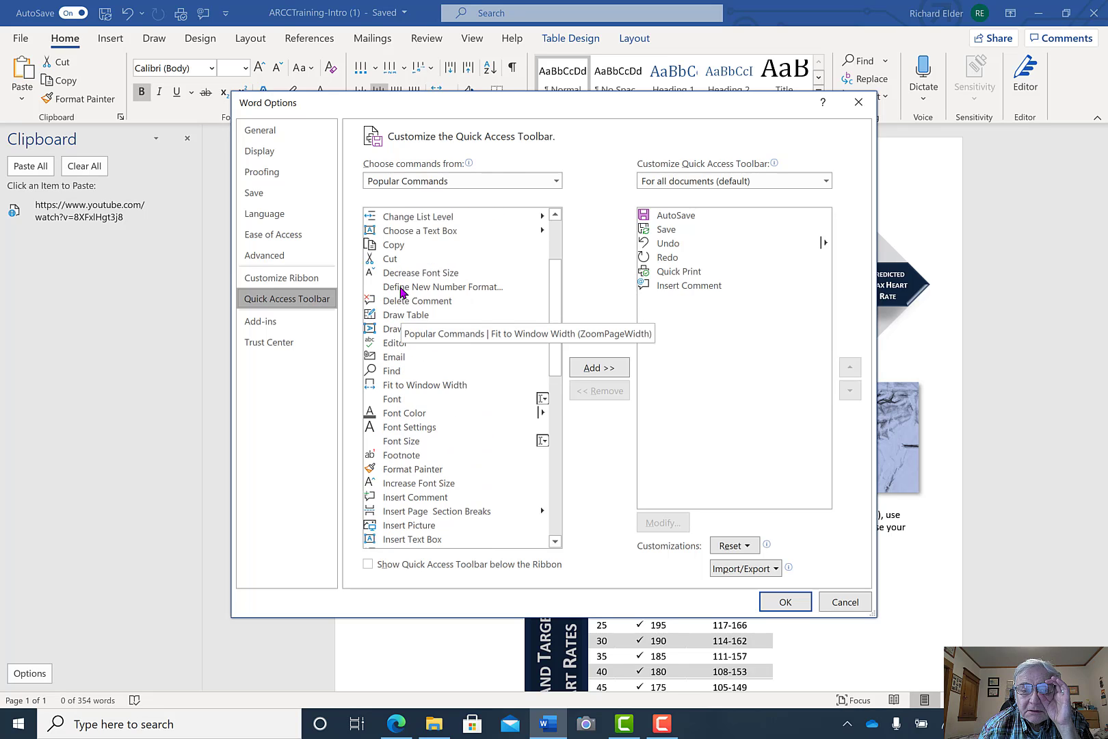
pyautogui.scroll(1, 401, 293)
pyautogui.scroll(1, 397, 266)
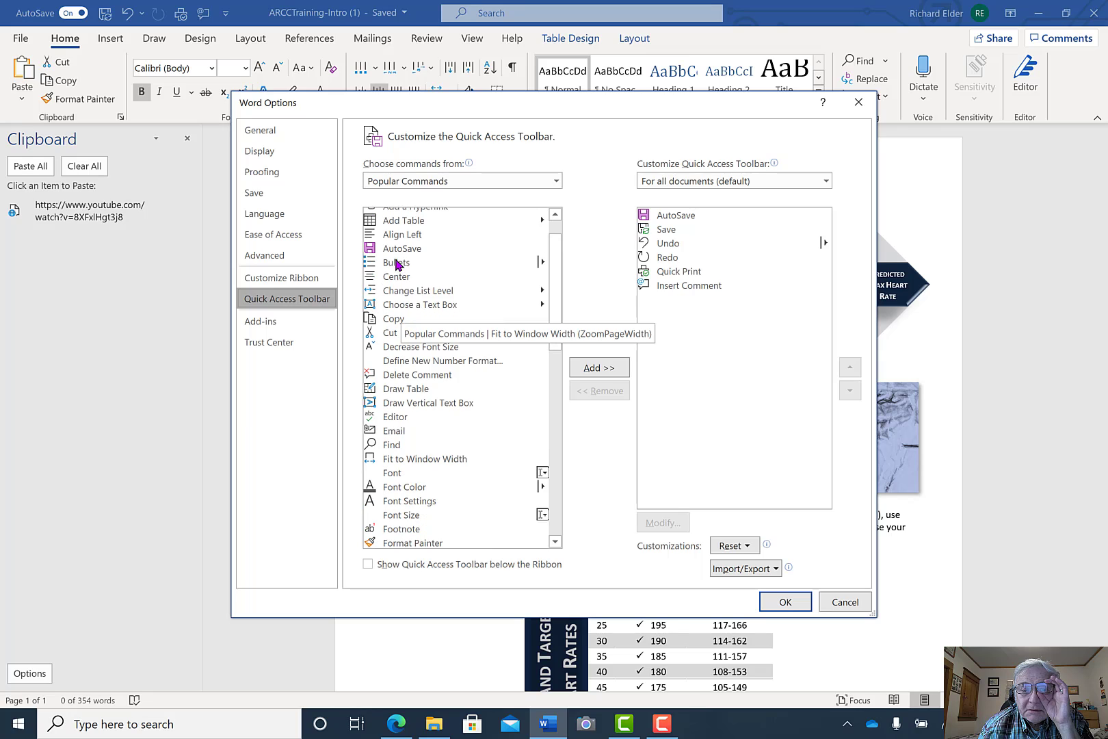
pyautogui.scroll(1, 395, 253)
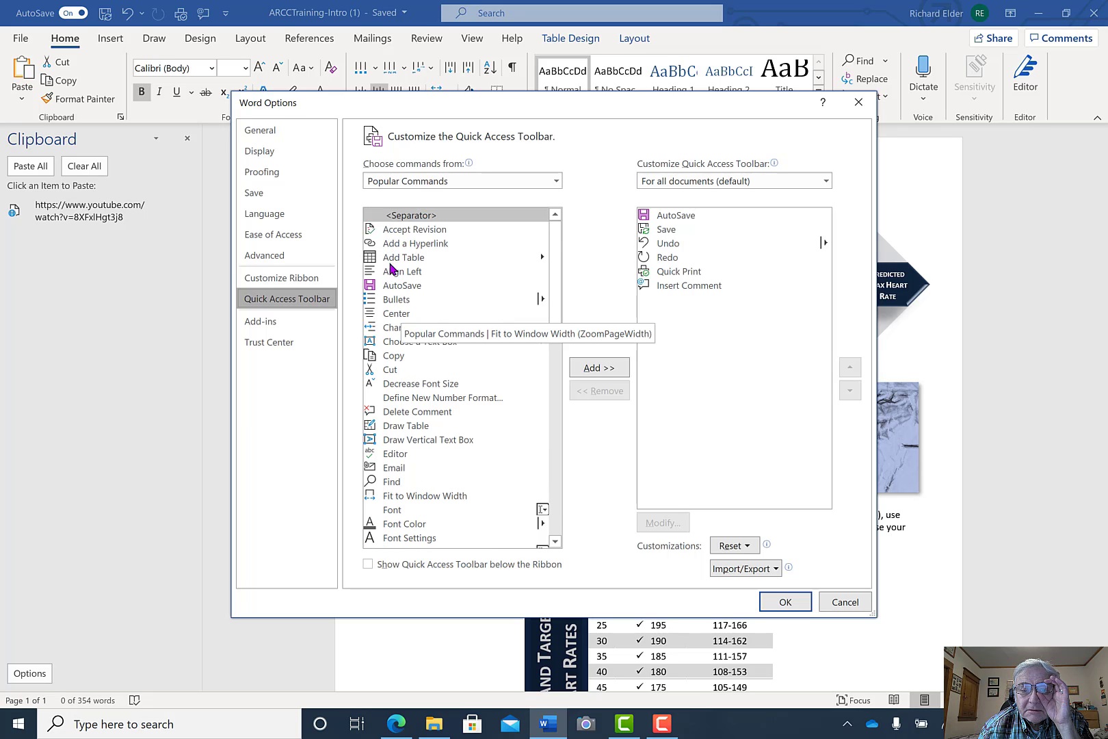
# - Add the Editor command to the Quick Access Toolbar for all documents and apply the change
pyautogui.scroll(-1, 396, 387)
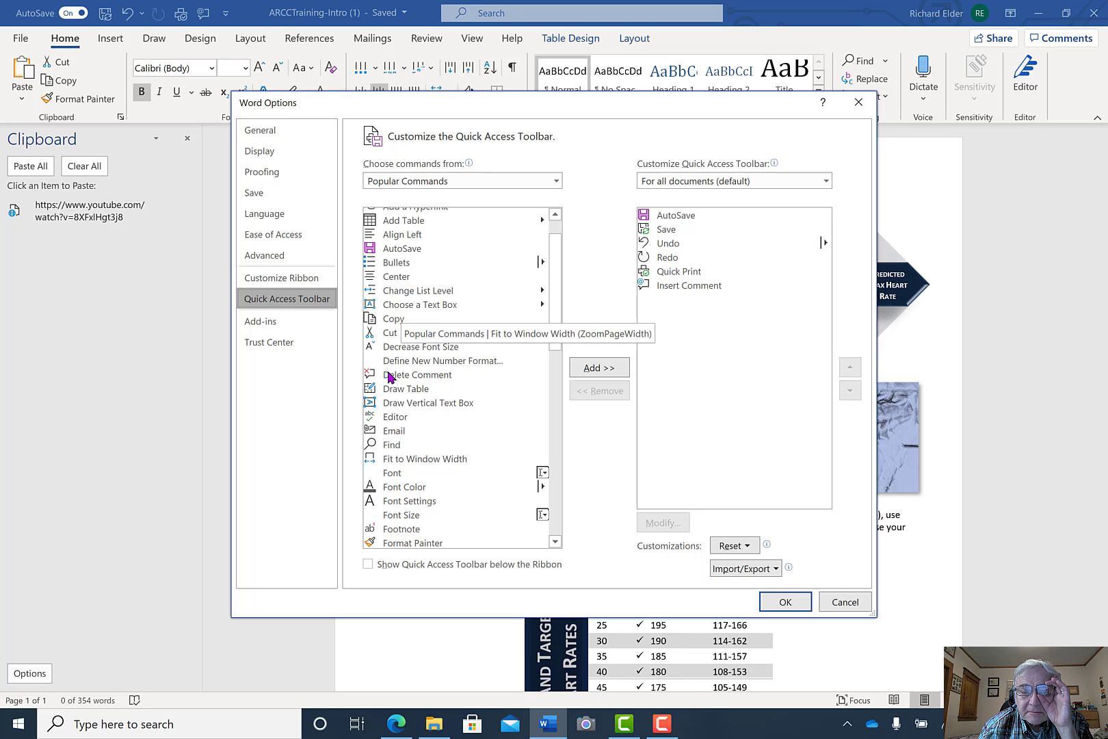
pyautogui.scroll(-1, 394, 391)
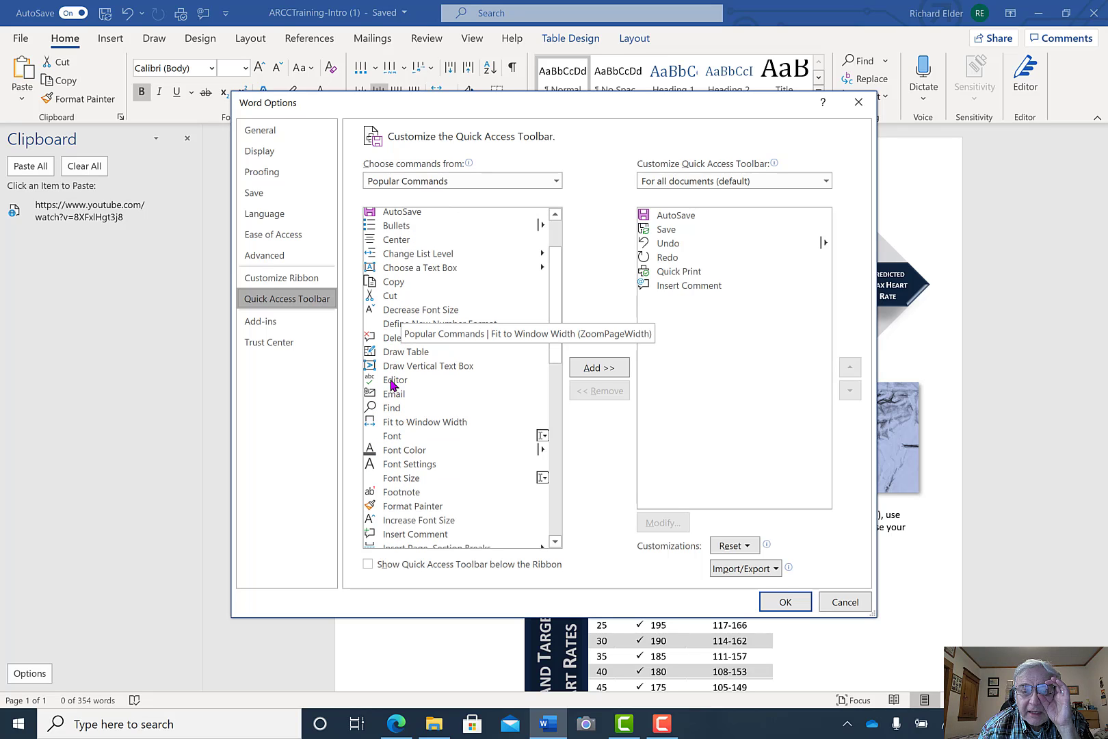
pyautogui.click(393, 384)
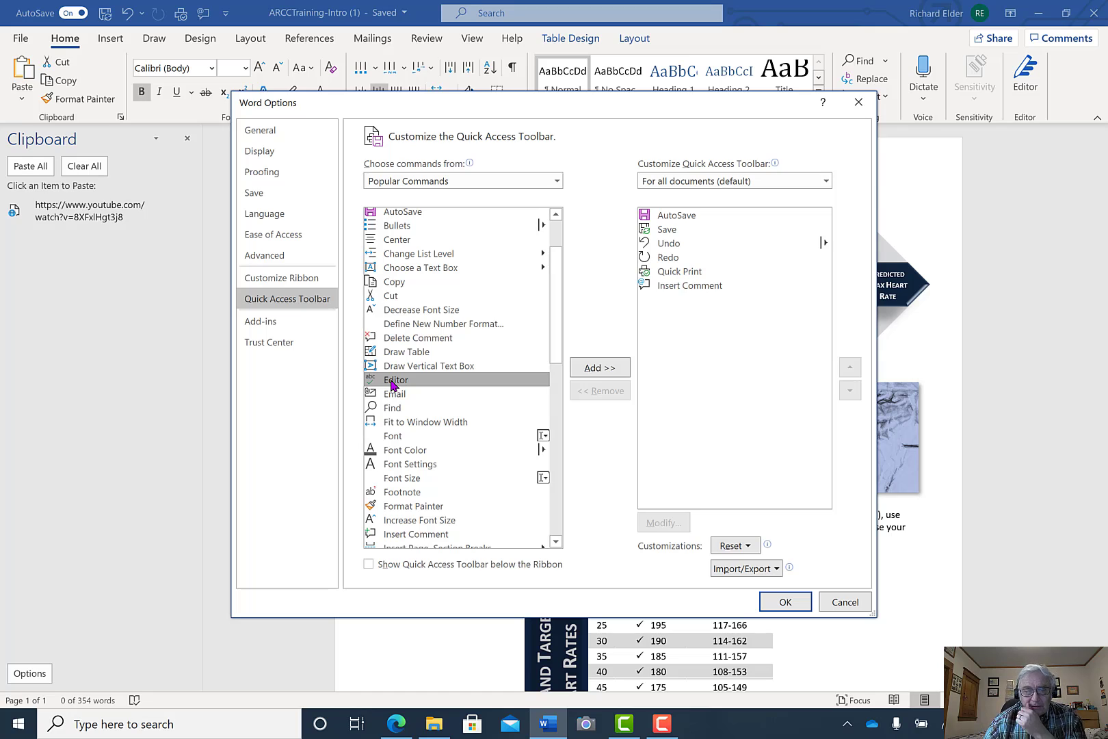
pyautogui.click(580, 370)
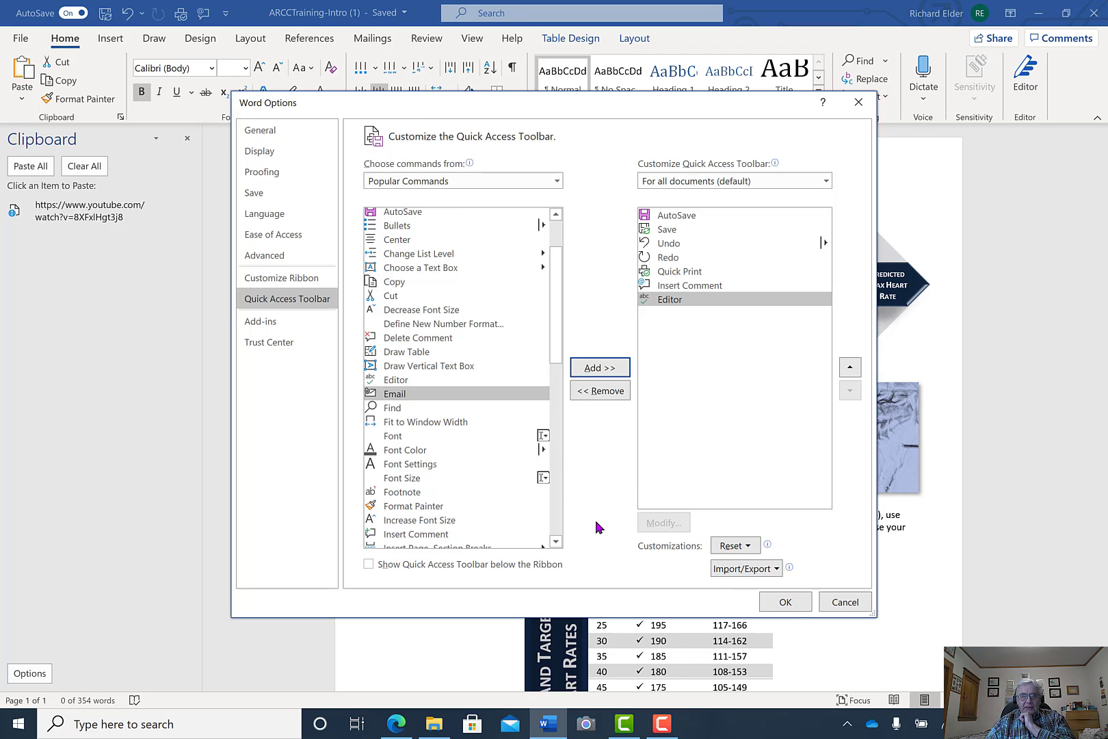
pyautogui.click(780, 601)
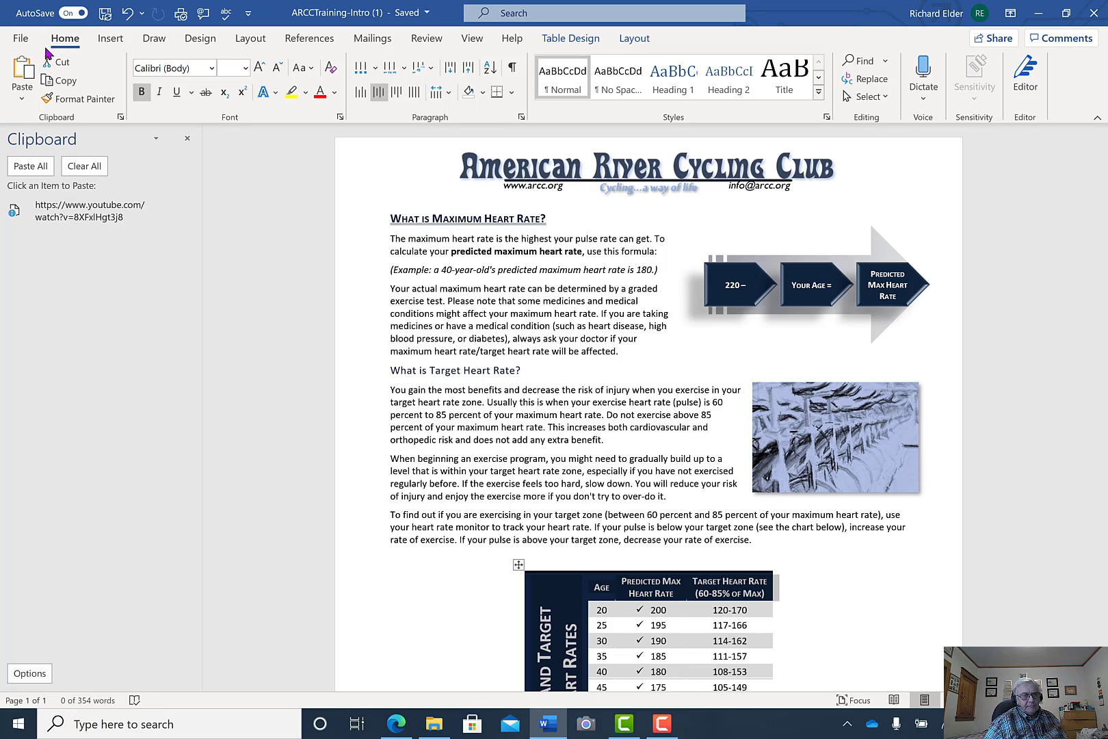
# - Export the document as a PDF named ARCCTraining-Intro (1) in the Documents folder with standard optimization, and switch to File Explorer
pyautogui.click(21, 40)
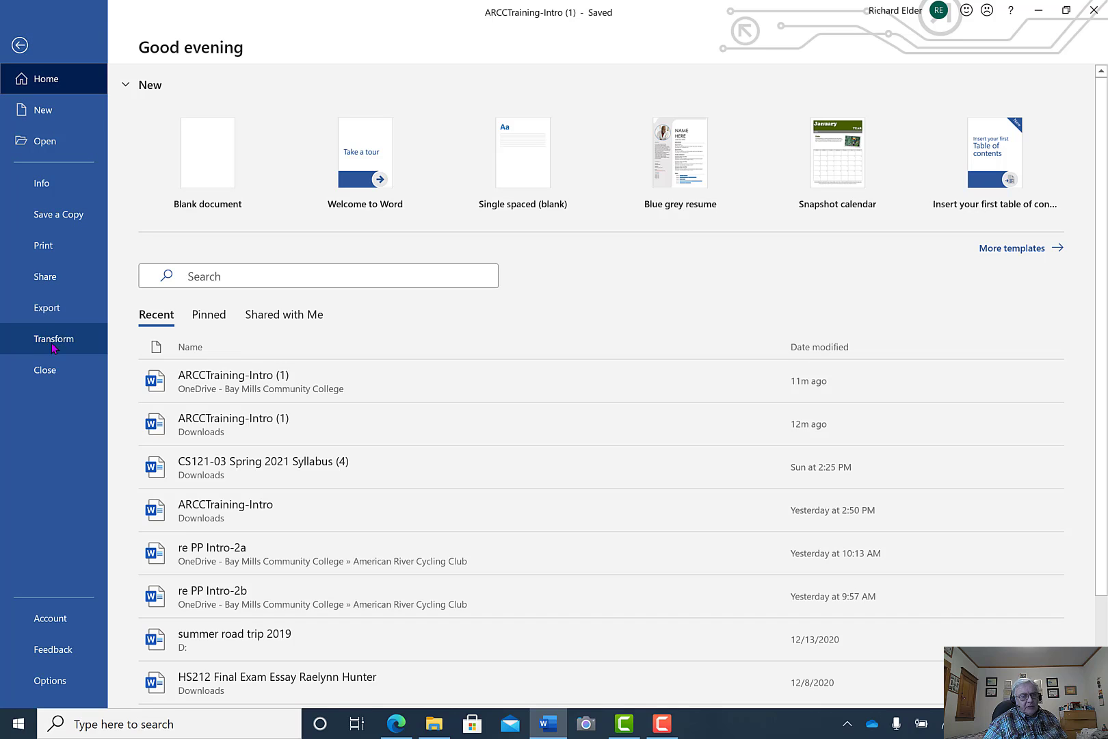
pyautogui.click(45, 309)
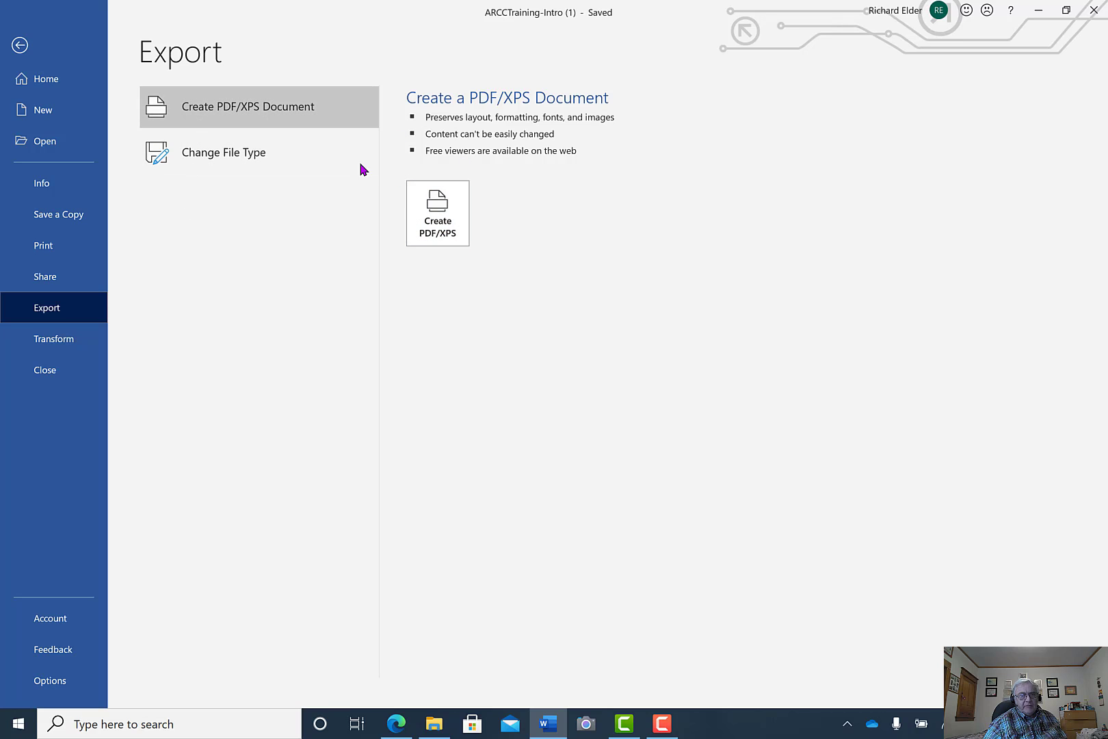
pyautogui.click(437, 218)
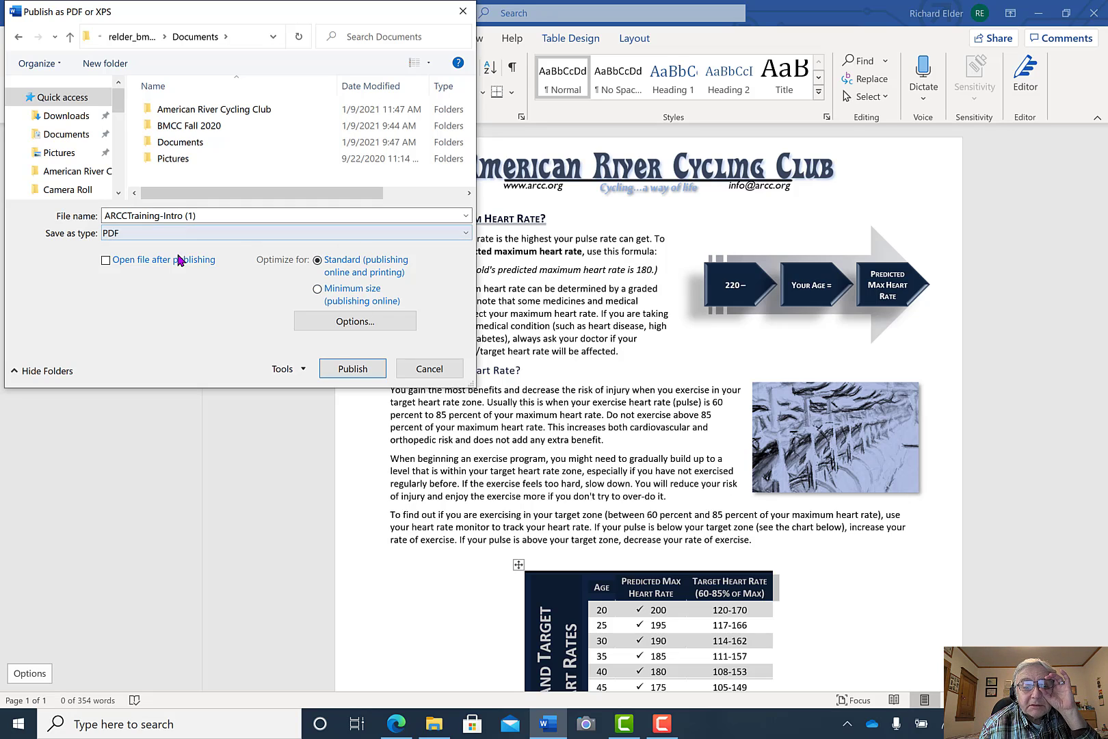
pyautogui.click(345, 372)
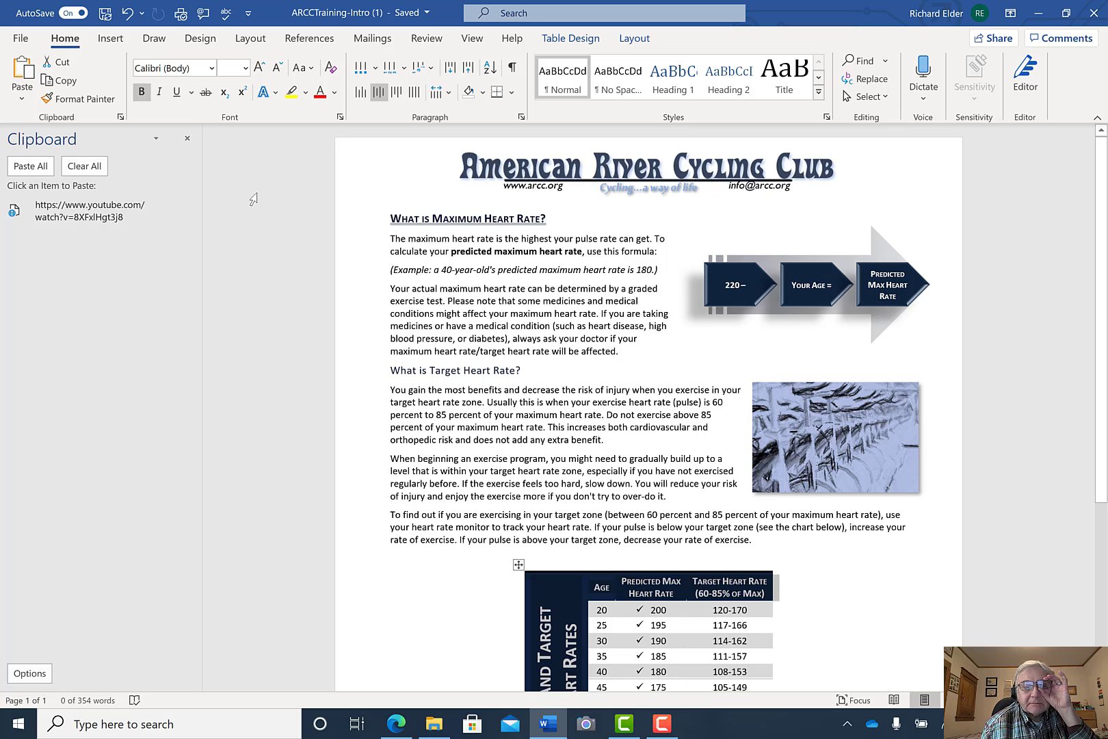
pyautogui.click(435, 725)
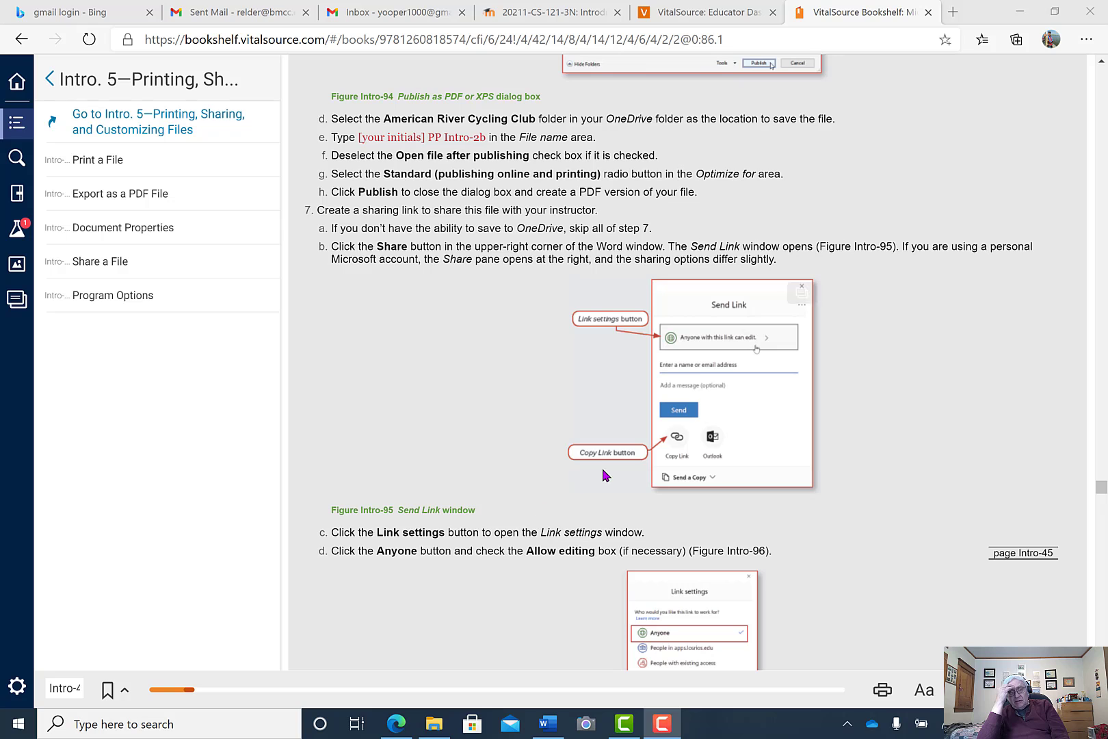
# - Switch to Word and copy a sharing link that lets anyone with the link edit the document
pyautogui.click(548, 723)
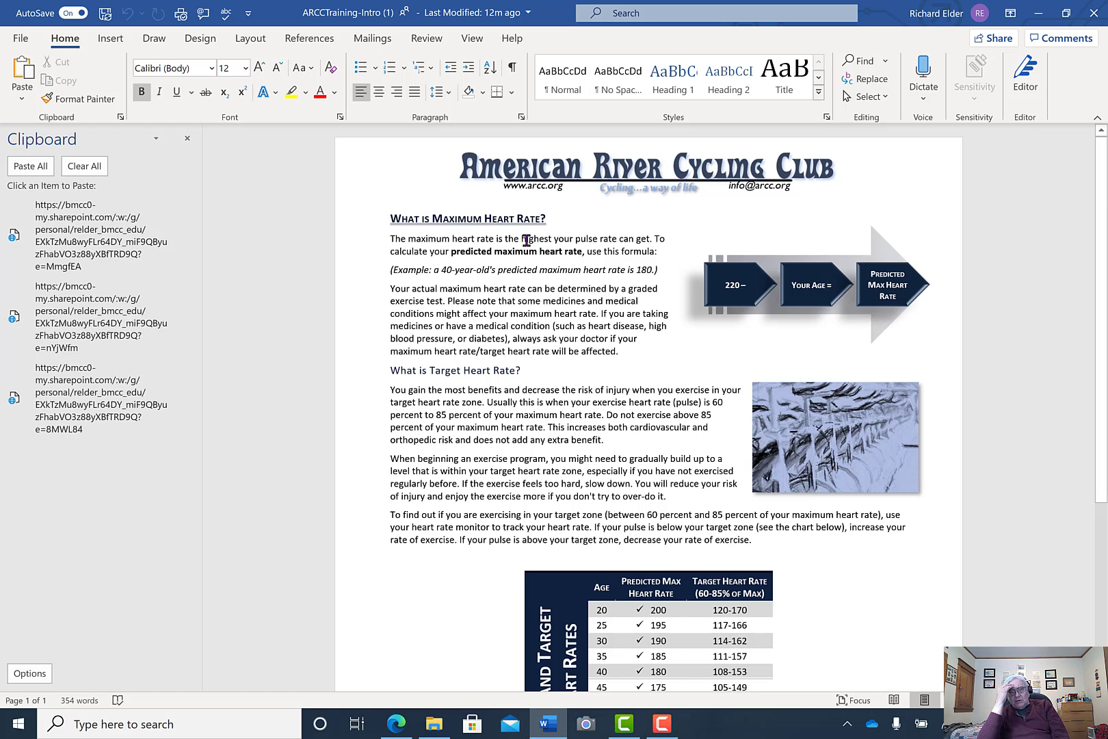
pyautogui.click(21, 39)
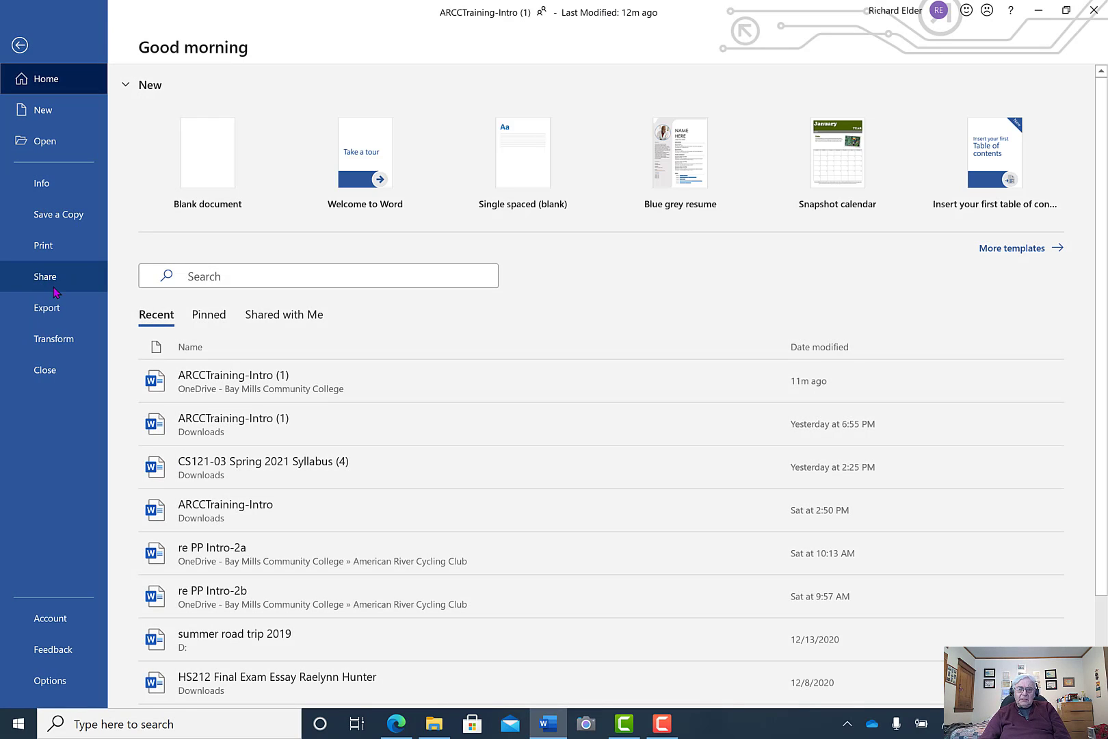
pyautogui.click(45, 277)
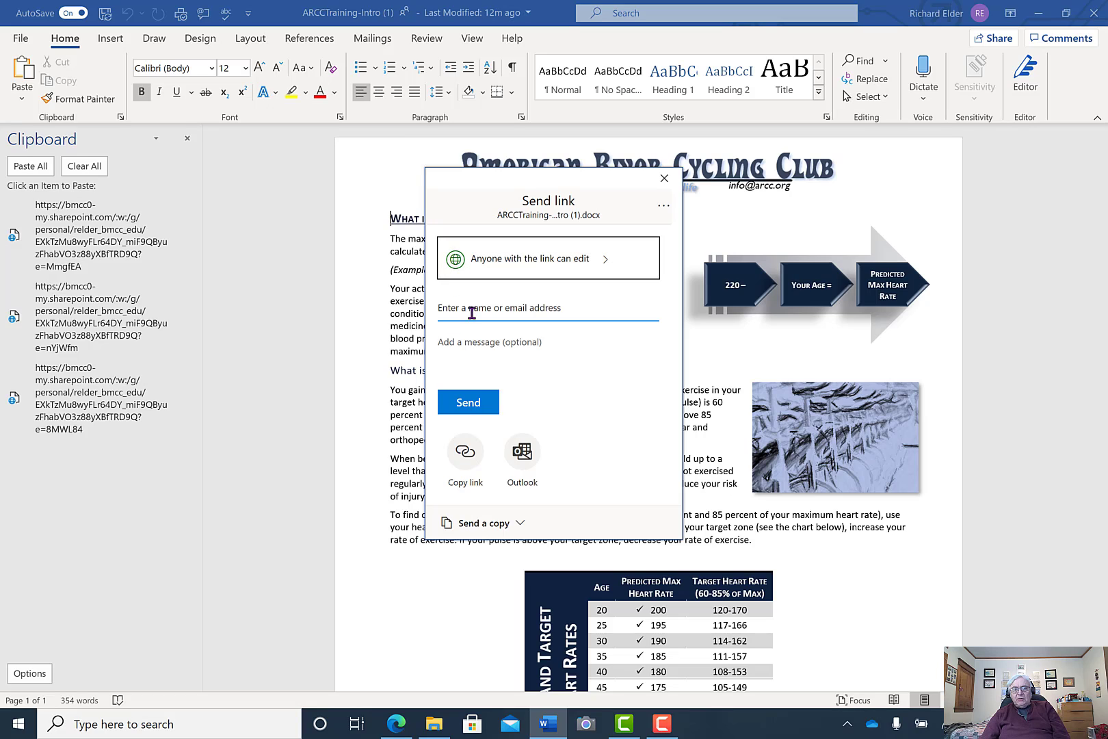
pyautogui.click(465, 463)
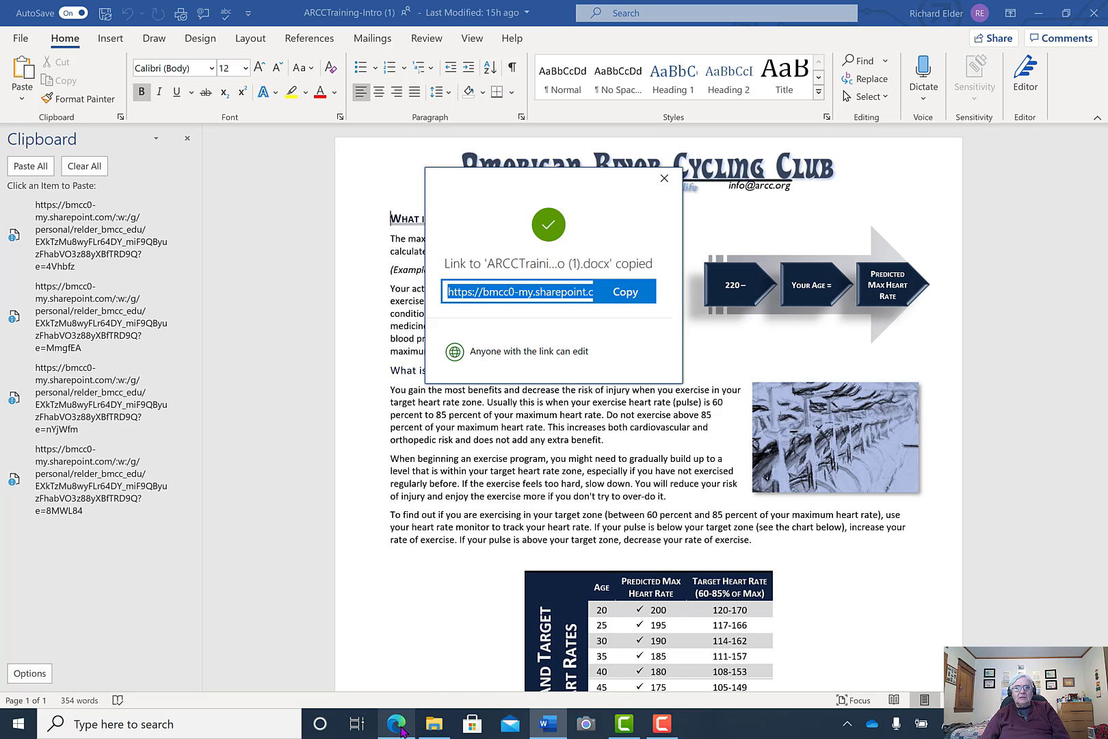
# - Switch to the Gmail inbox in the Edge browser and start a new email message
pyautogui.moveTo(402, 730)
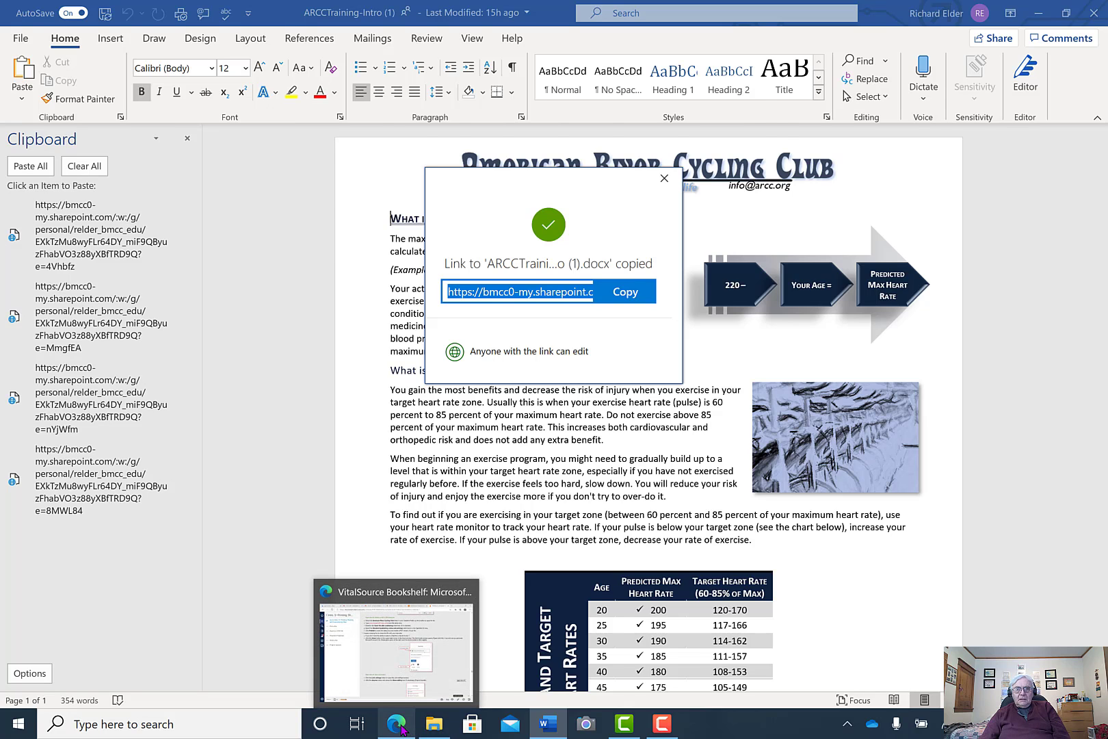
pyautogui.click(402, 730)
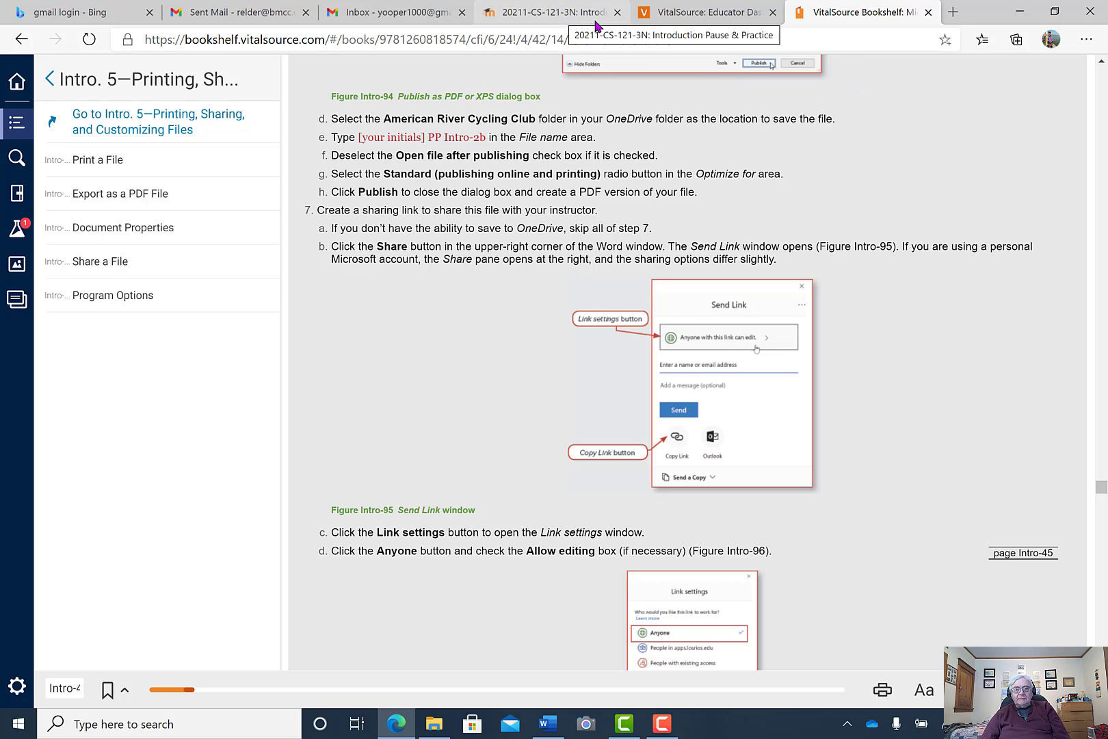
pyautogui.click(427, 21)
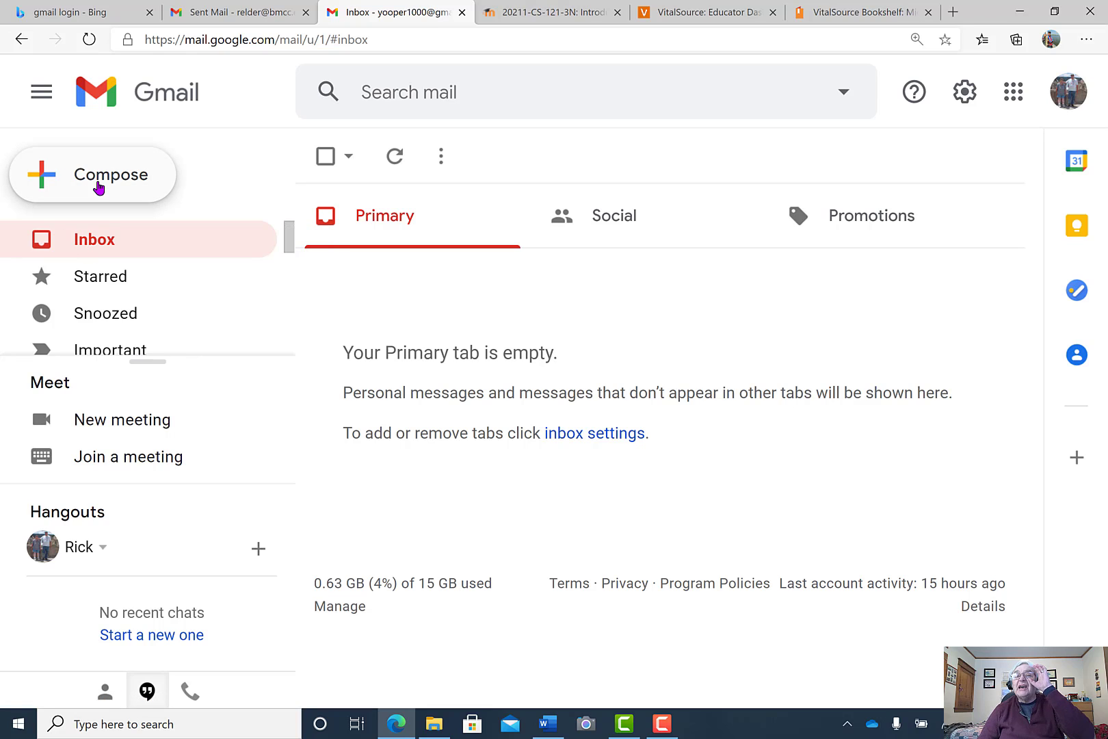
pyautogui.click(99, 185)
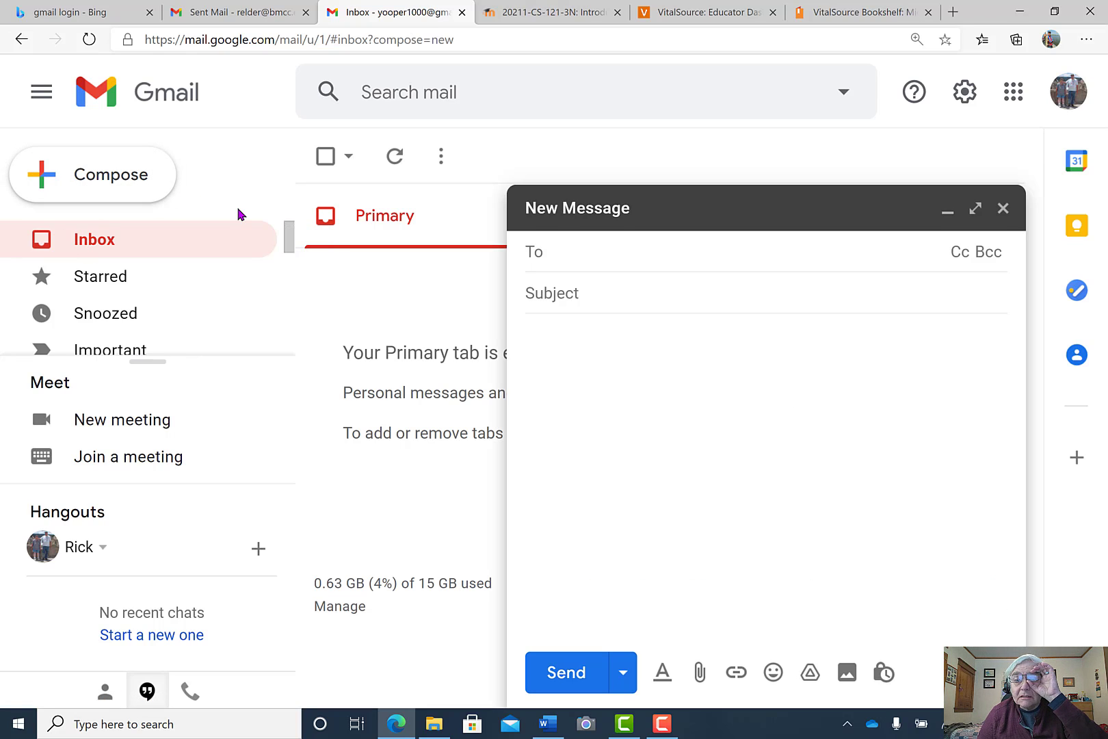
pyautogui.write('r')
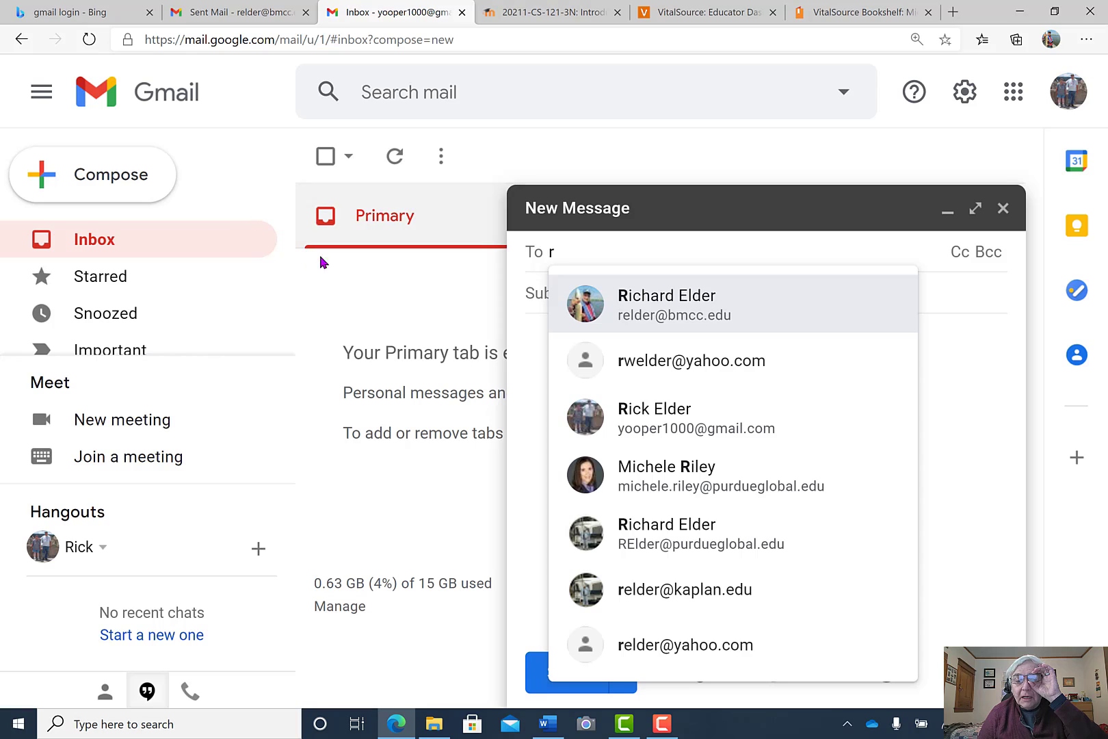
pyautogui.click(616, 366)
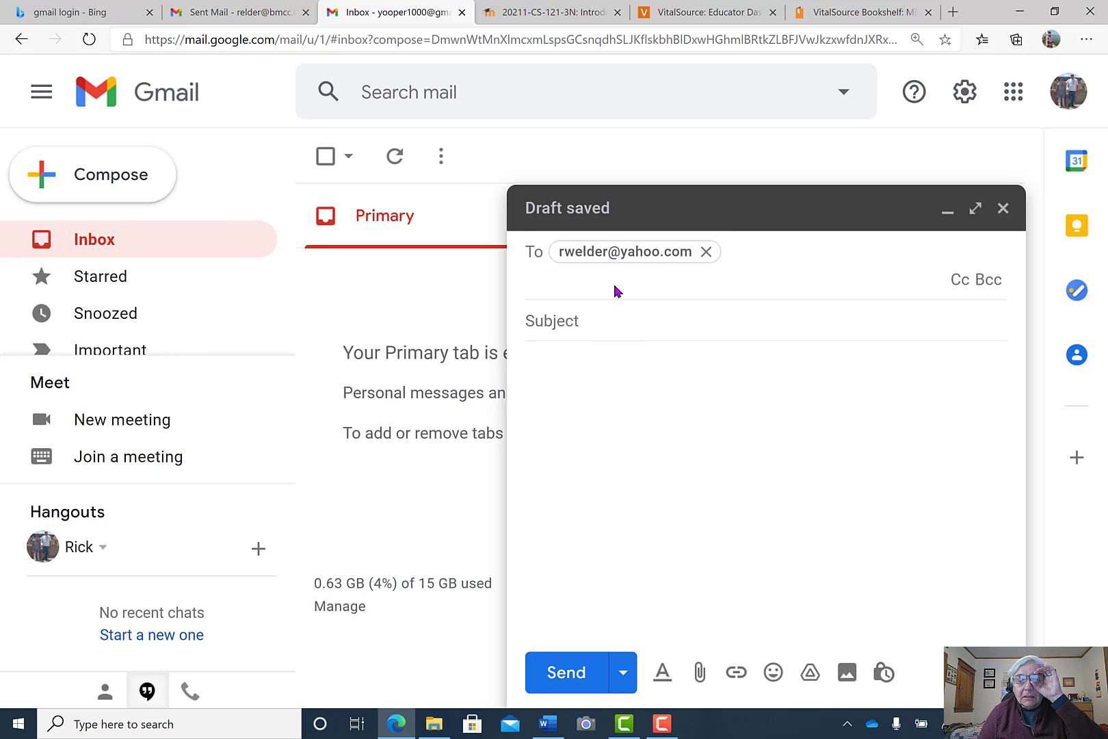
pyautogui.click(705, 252)
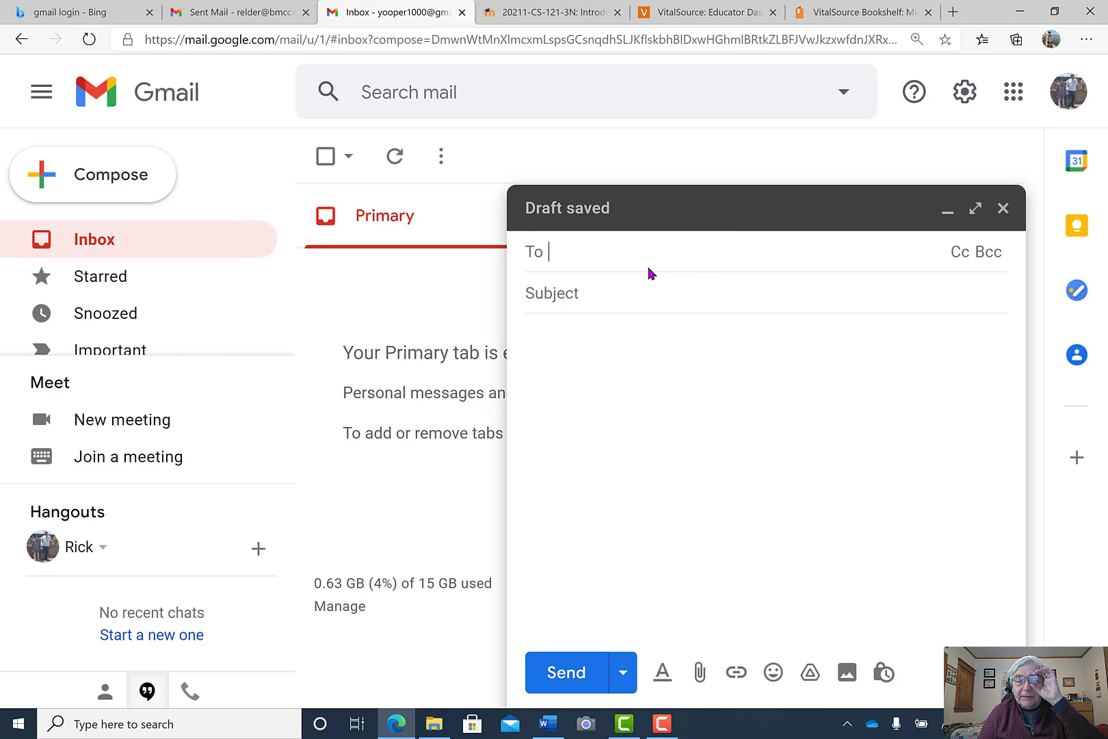
# - Address the message to the sender's own Gmail address using the suggested contact
pyautogui.write('y')
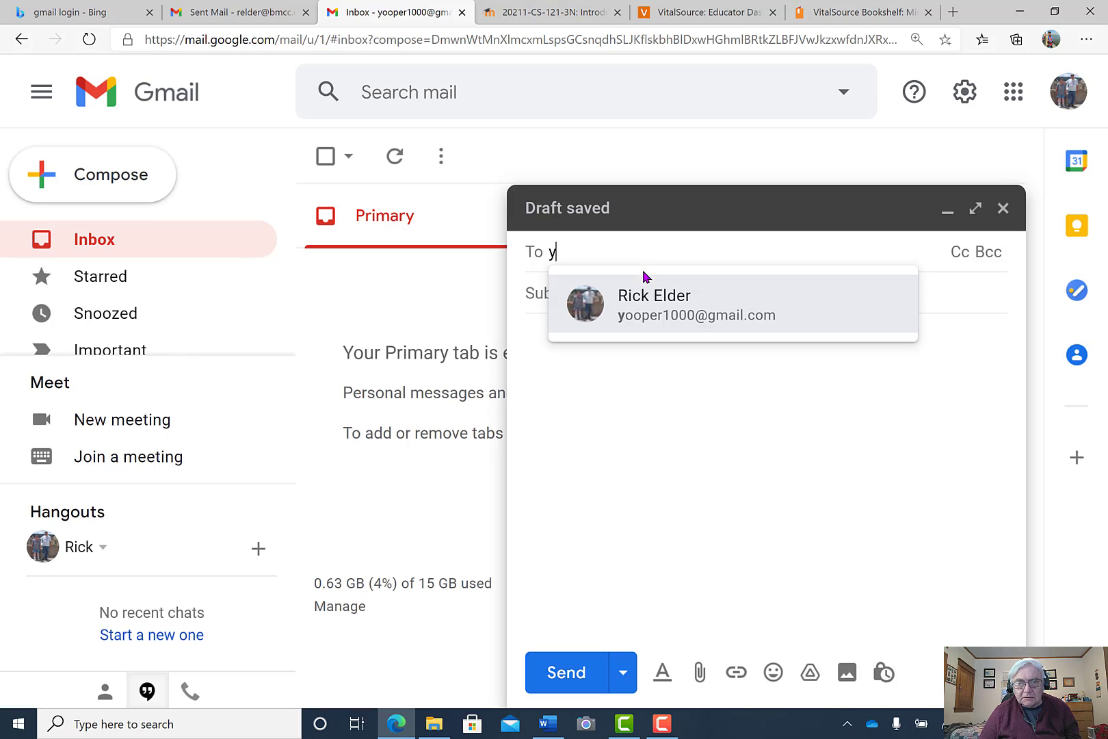
pyautogui.click(635, 316)
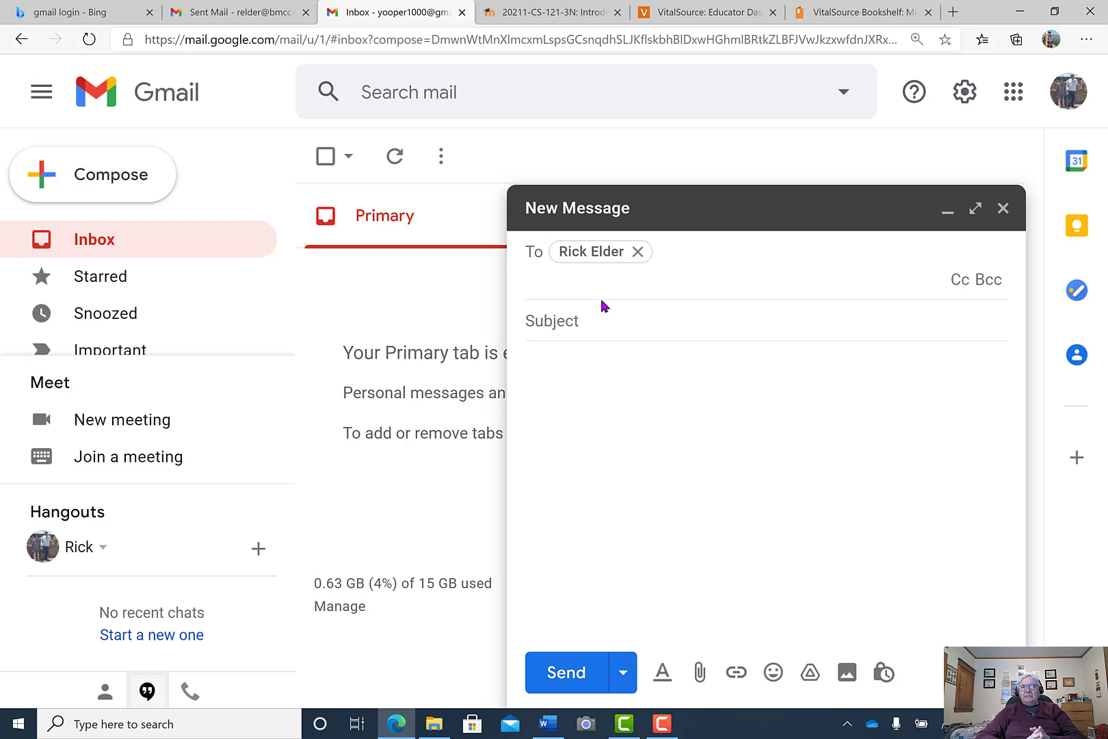
pyautogui.write('S')
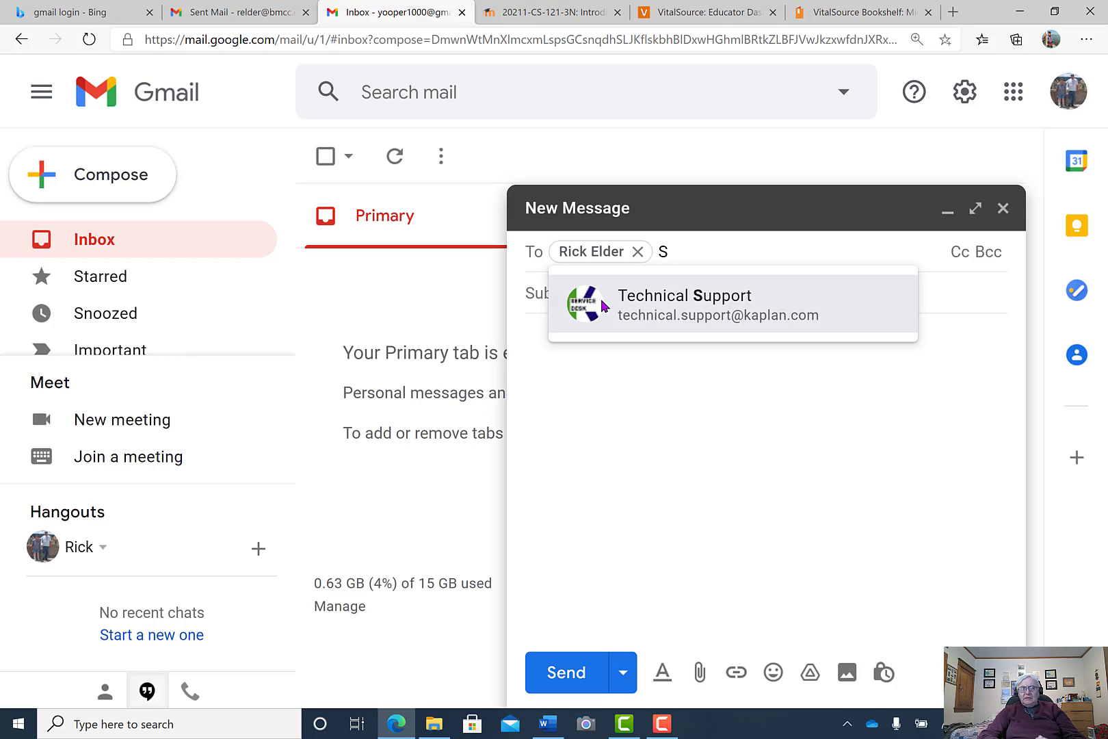
pyautogui.moveTo(604, 306)
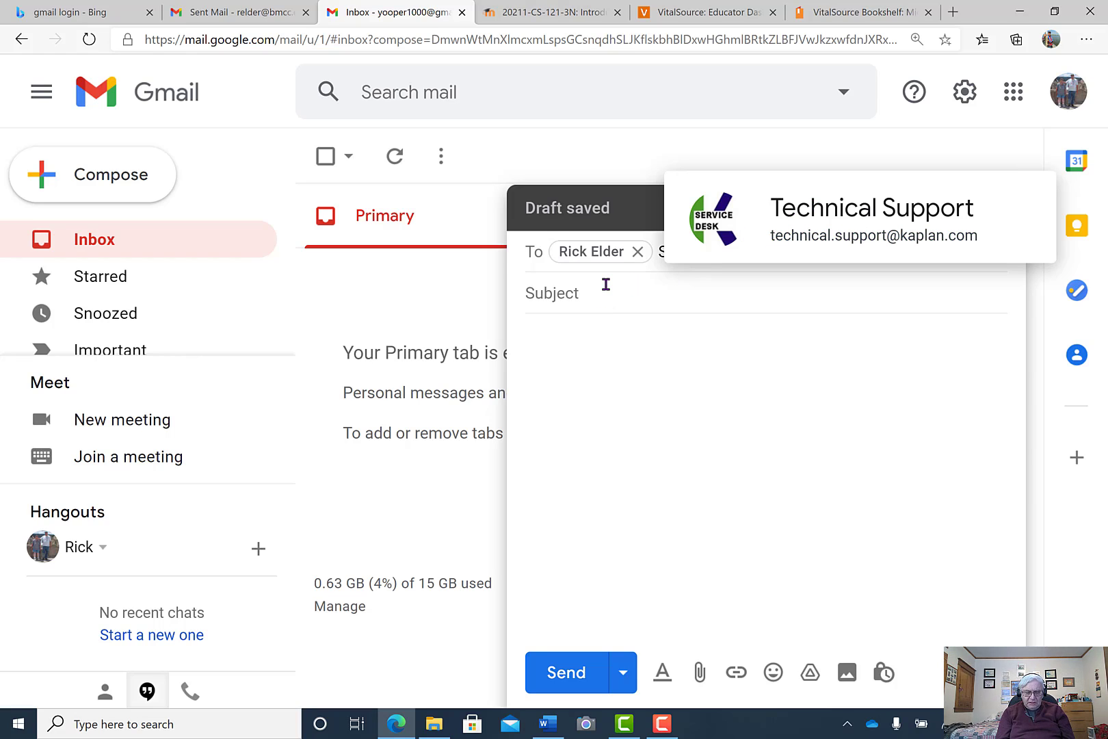
pyautogui.click(606, 284)
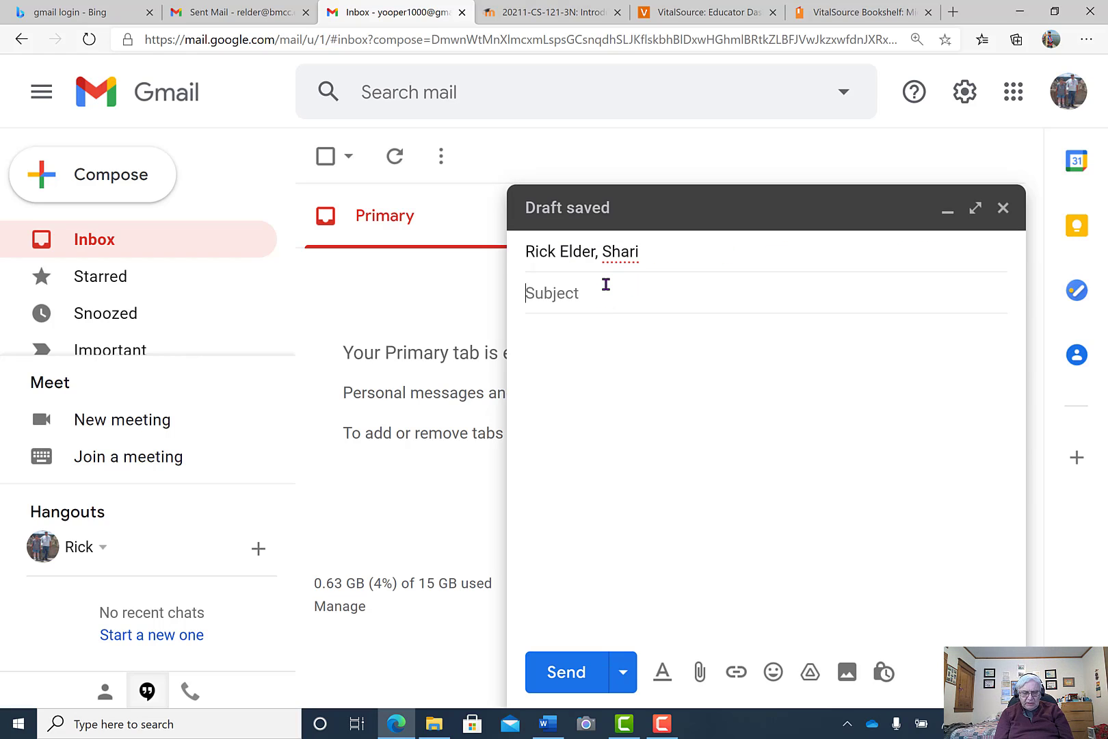
pyautogui.click(631, 252)
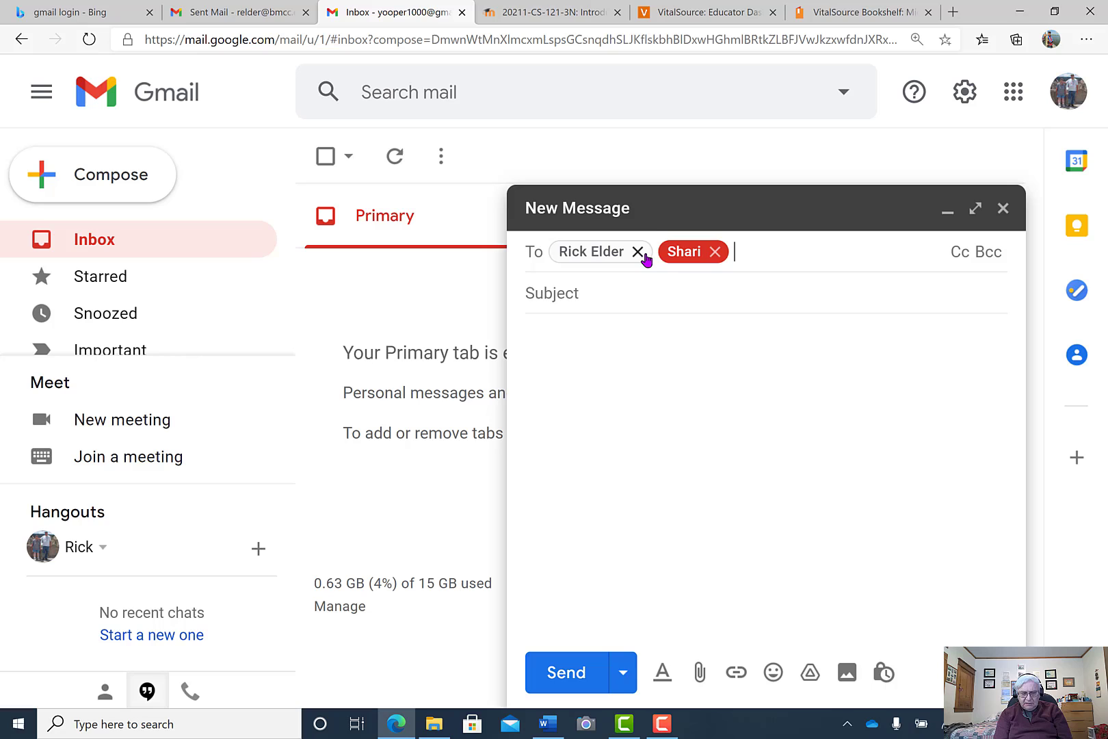
pyautogui.click(715, 252)
# - Enter "Sharing Practice PP2" as the subject of the email
pyautogui.click(612, 285)
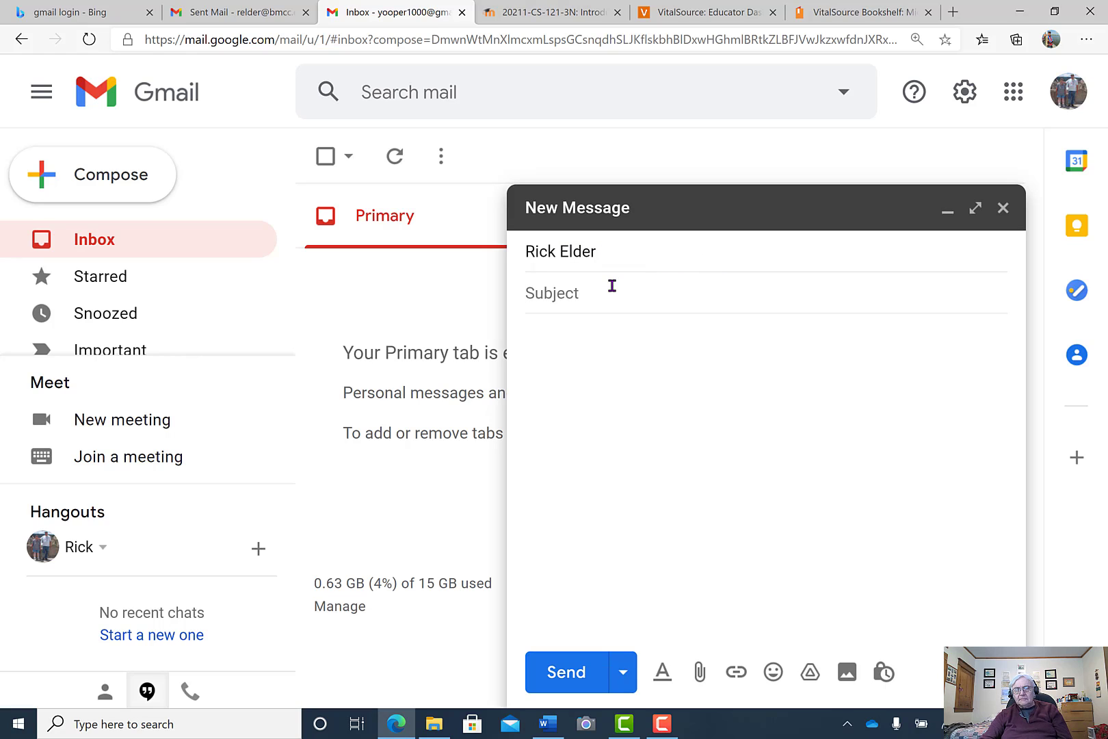
pyautogui.write('Sha')
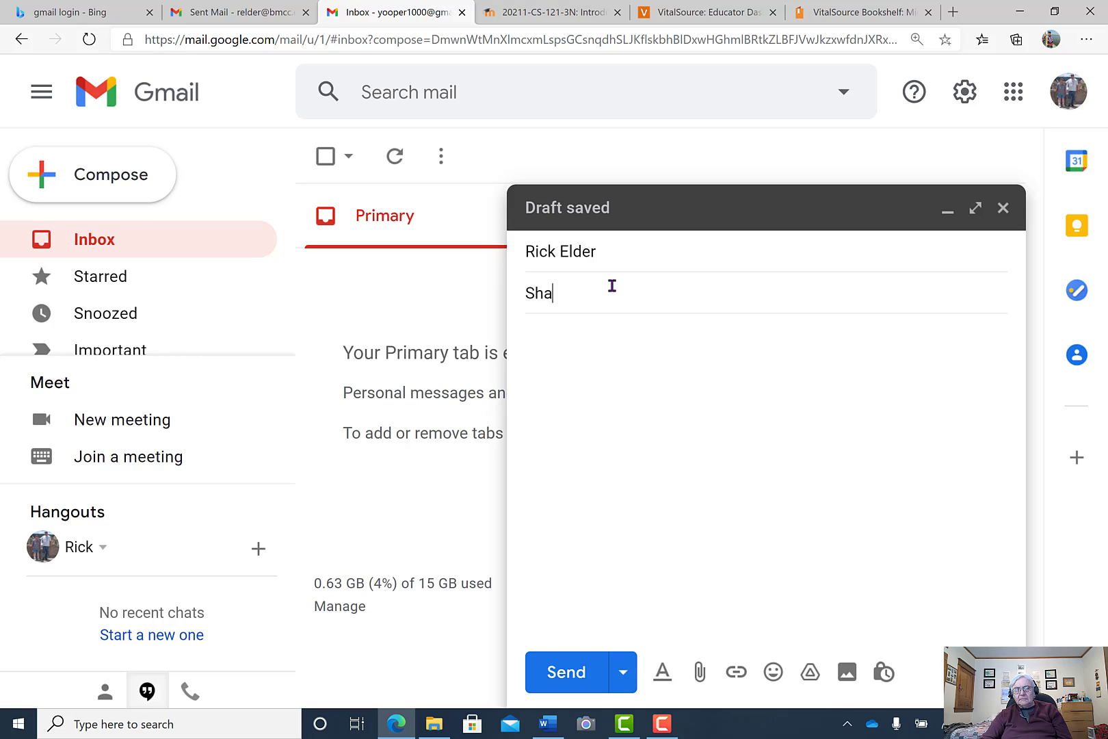
pyautogui.write('ring Practi')
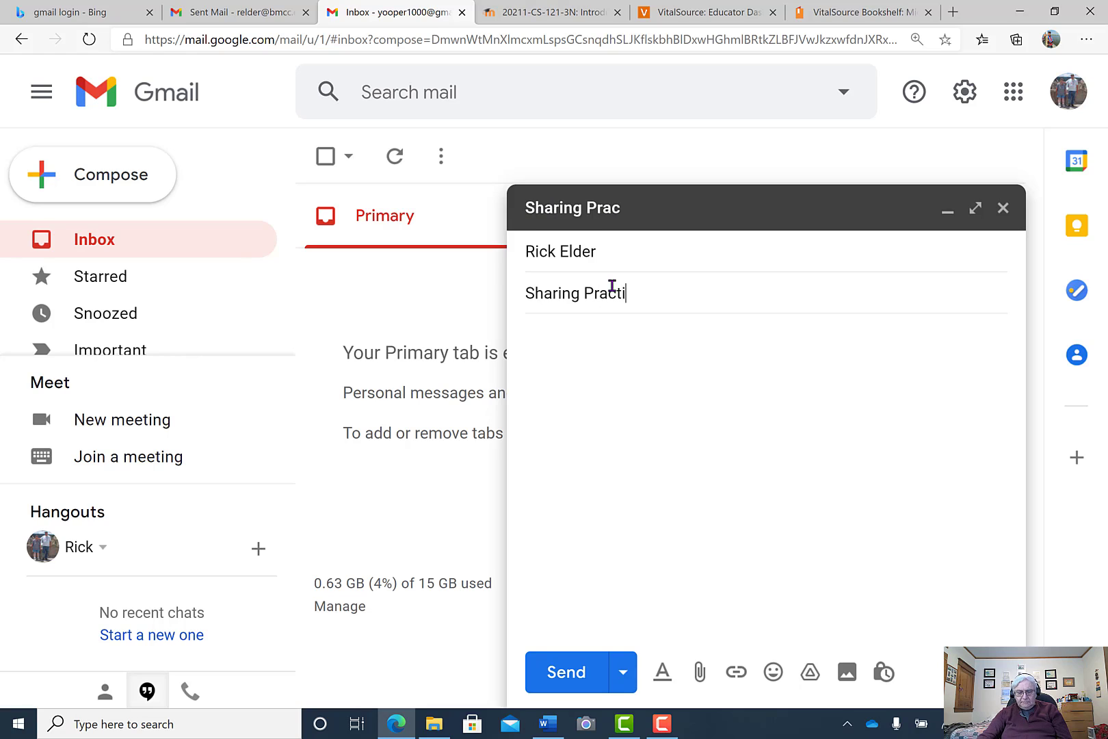
pyautogui.write('ce ')
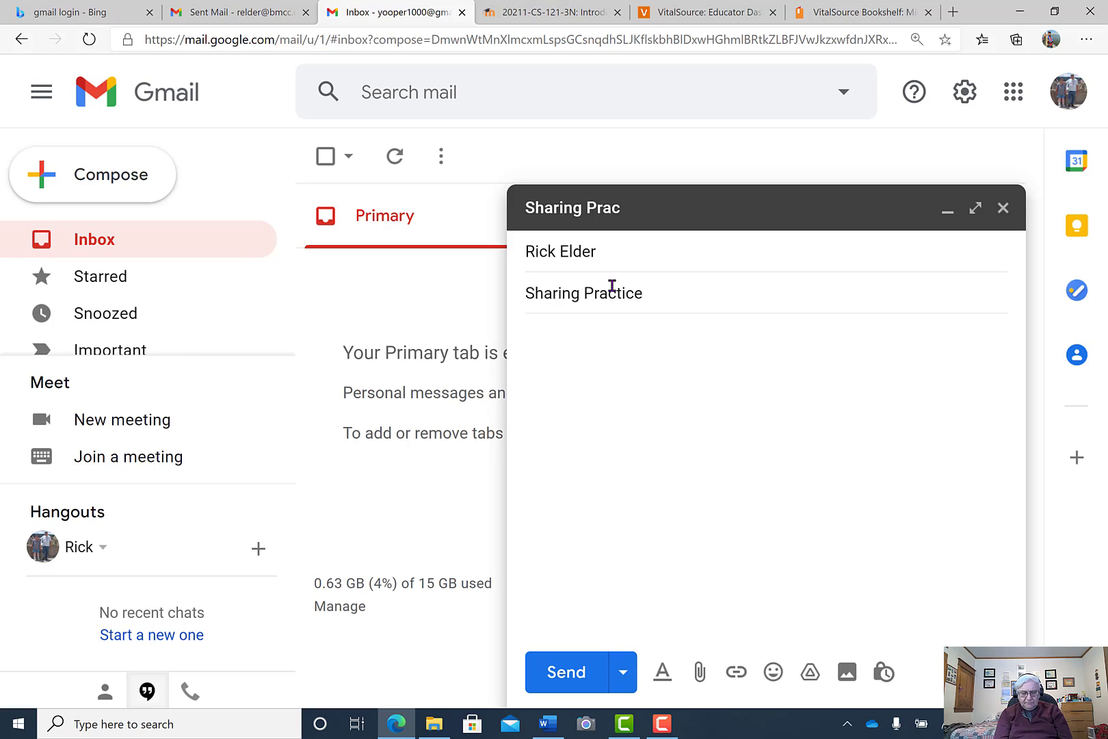
pyautogui.write('PP')
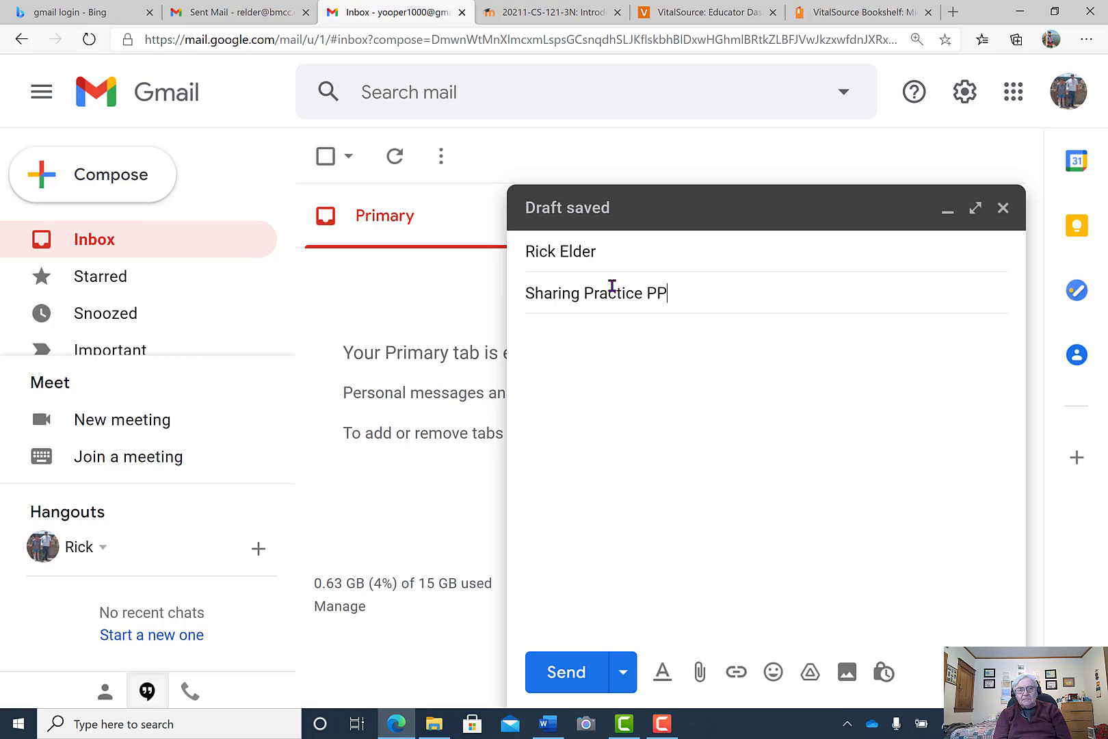
pyautogui.write('2')
# - Write "Here it is..." in the message body and paste the copied sharing link to ARCCTraining-Intro (1).docx below it
pyautogui.click(589, 353)
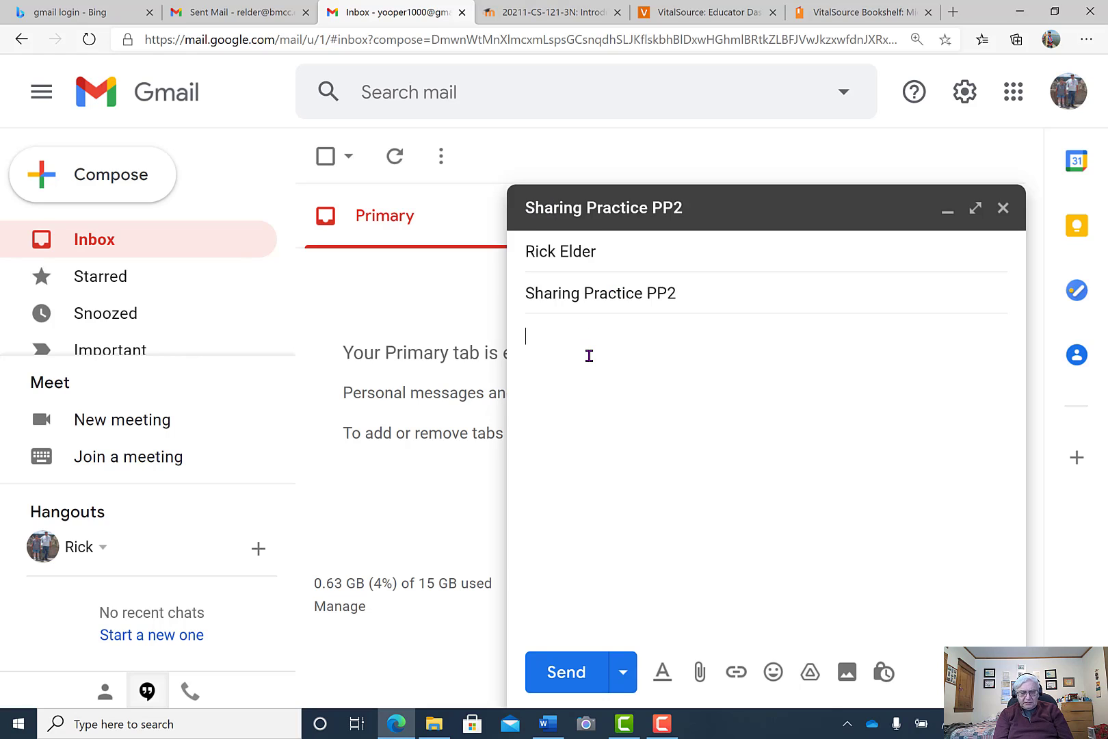
pyautogui.write('Here it is')
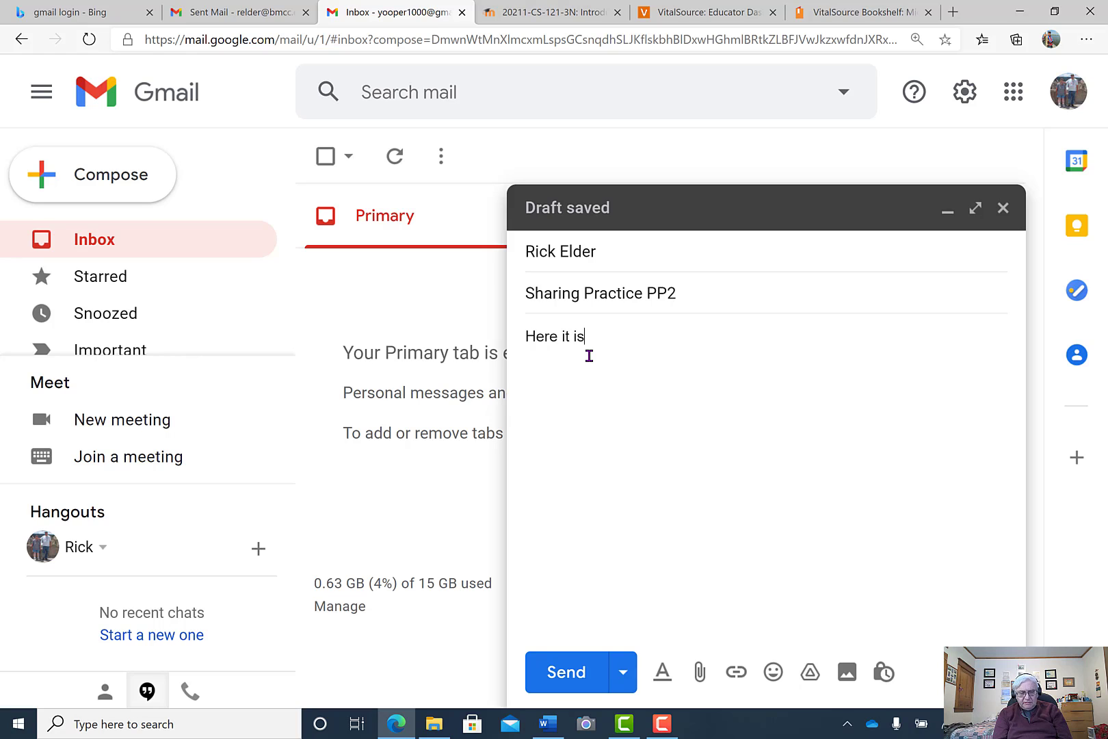
pyautogui.write('...')
pyautogui.press('Return')
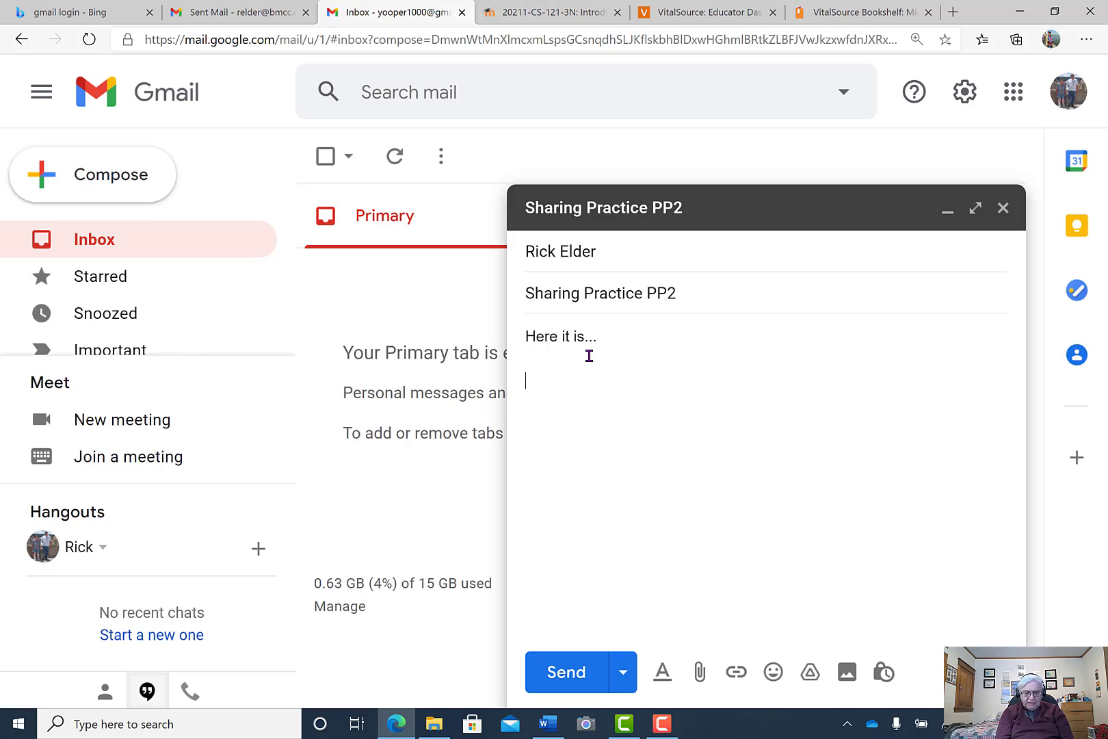
pyautogui.write('ARCCTraining-Intro (1).docx')
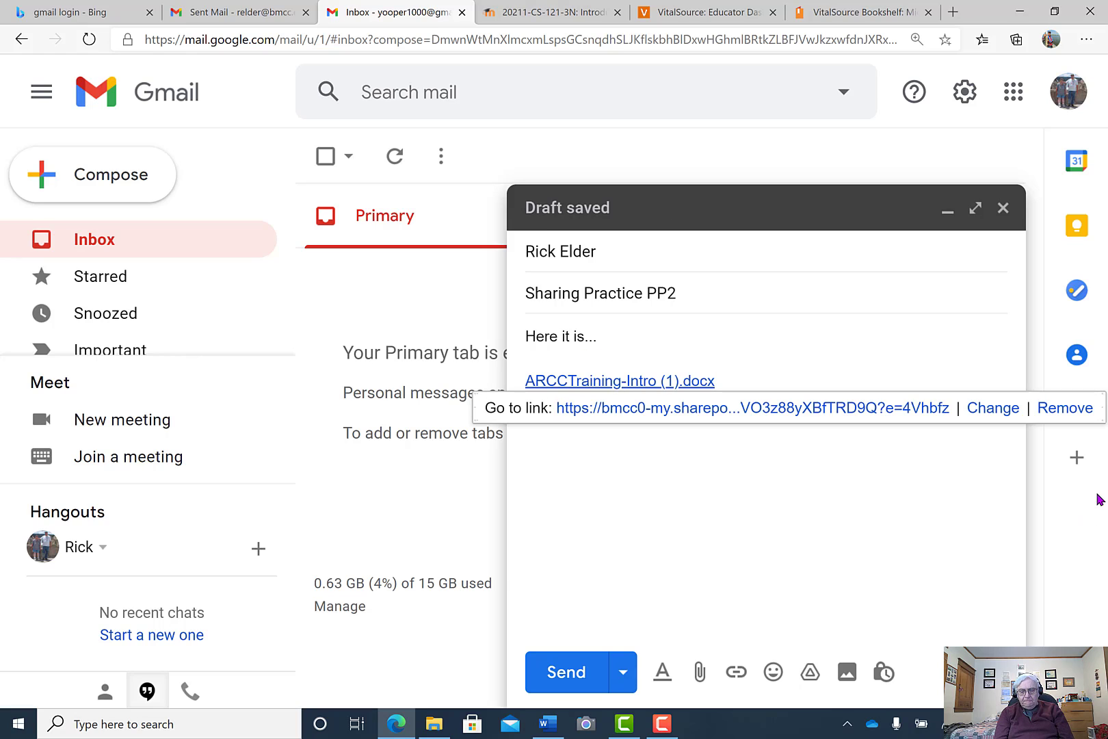
pyautogui.press('Return')
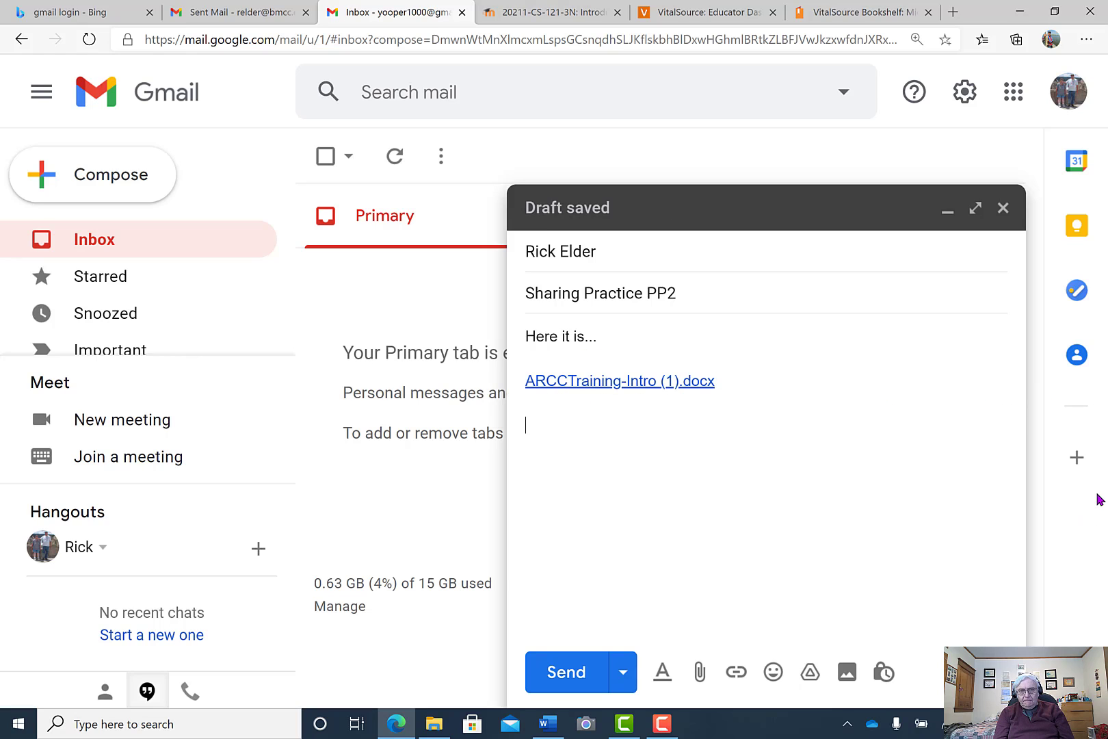
# - Sign the message with the sender's full name and send it
pyautogui.write('Rick ')
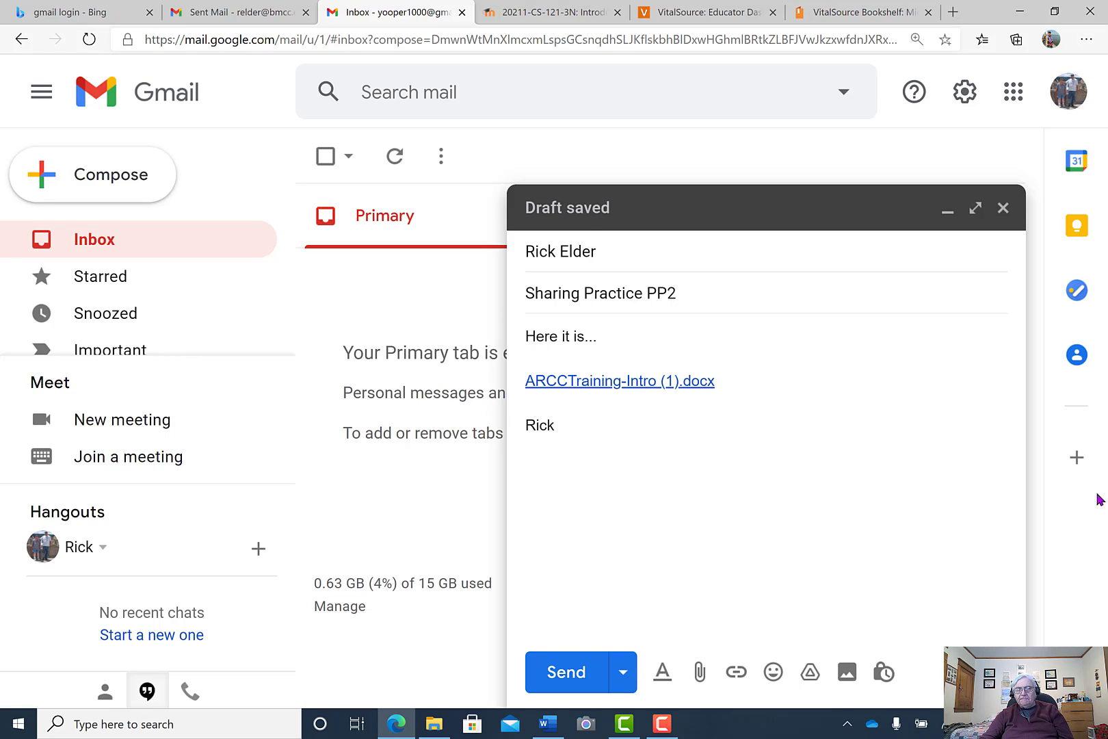
pyautogui.write('Elde')
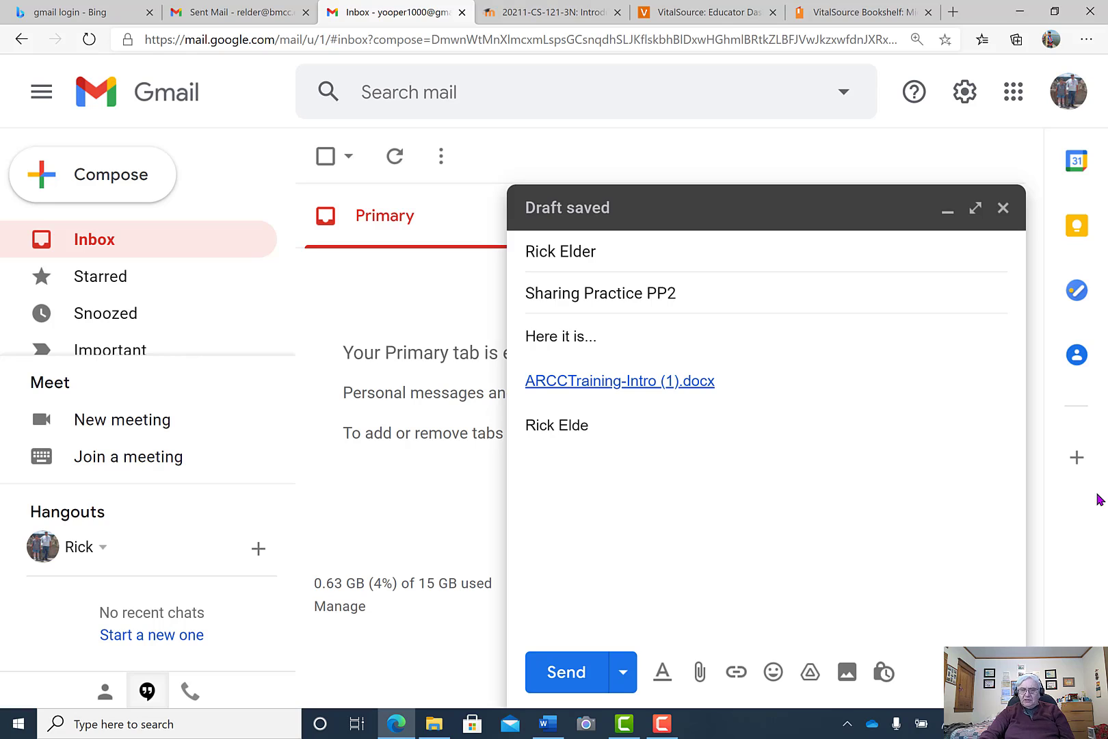
pyautogui.write('r')
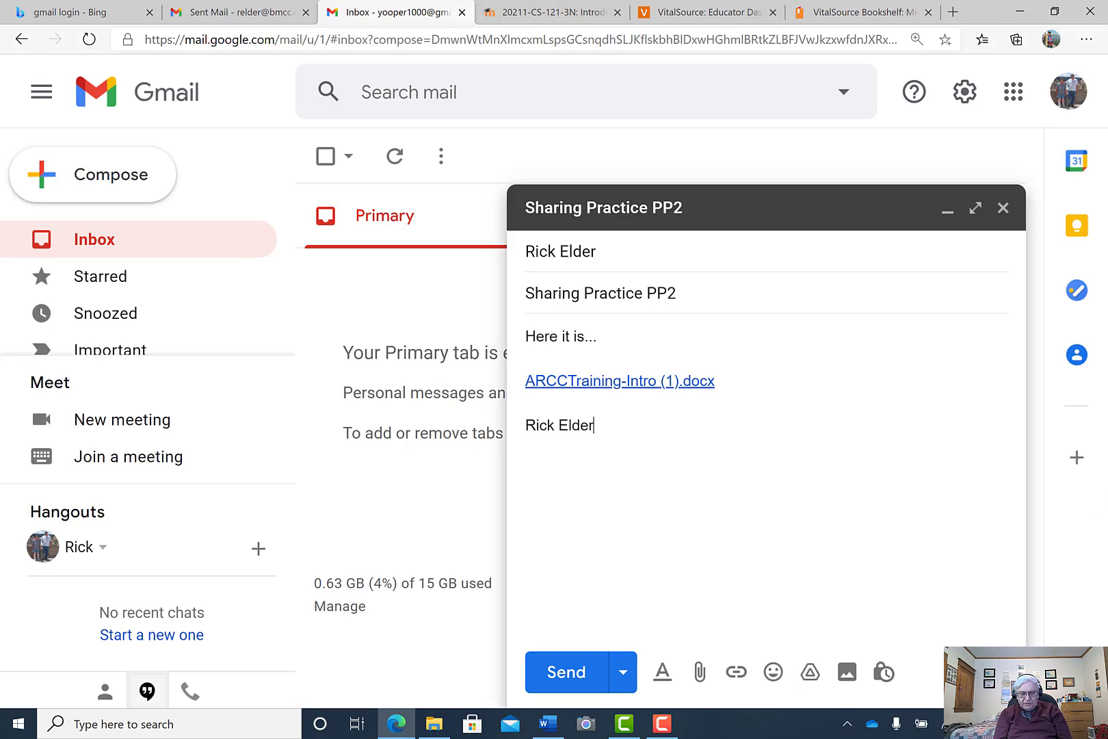
pyautogui.click(565, 672)
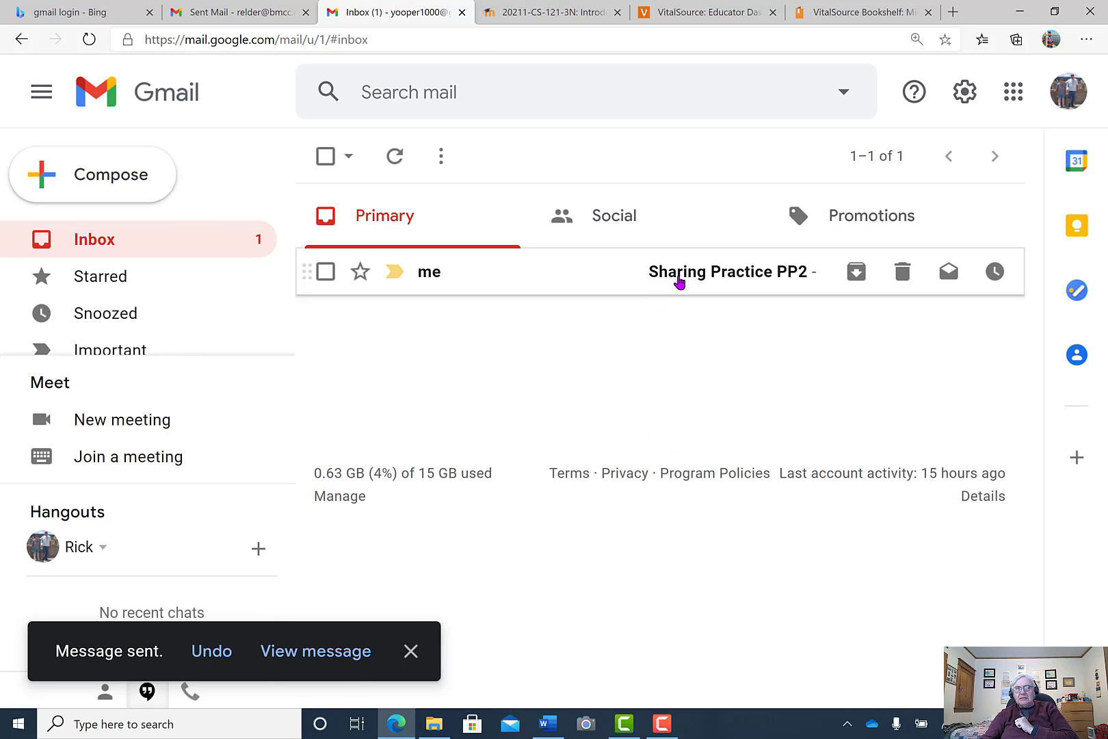
# - Open the received Sharing Practice PP2 email and follow its link to view the shared document in Word for the web
pyautogui.click(679, 282)
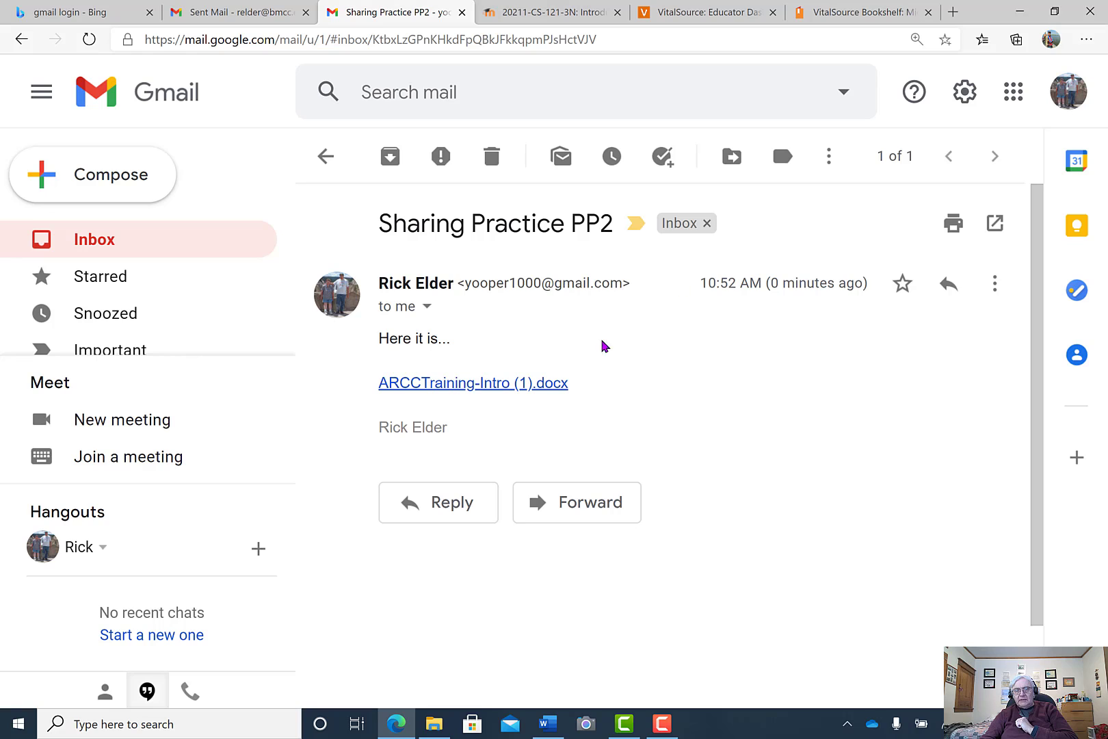
pyautogui.click(466, 384)
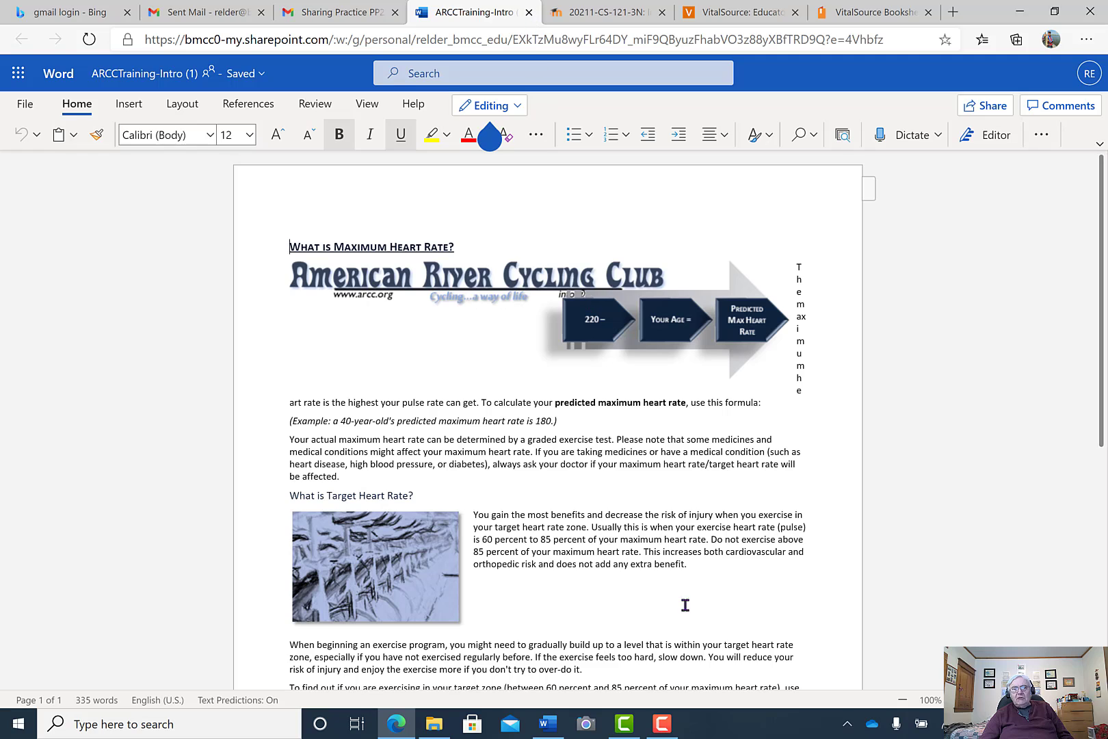
pyautogui.click(662, 723)
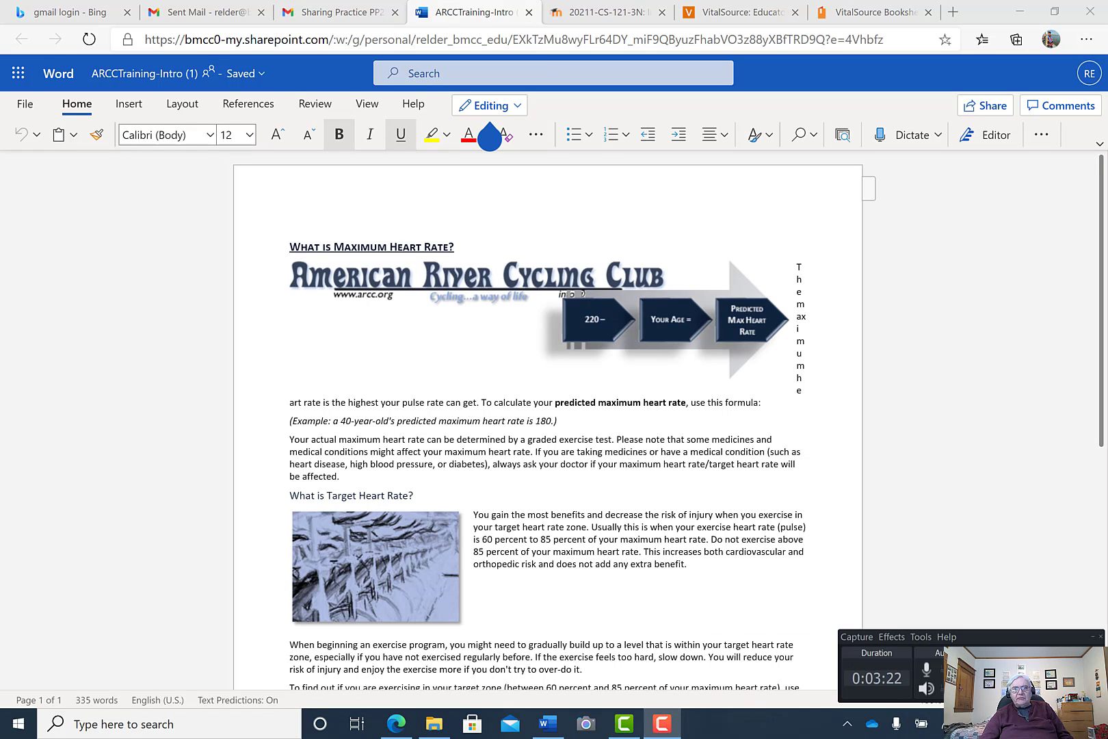